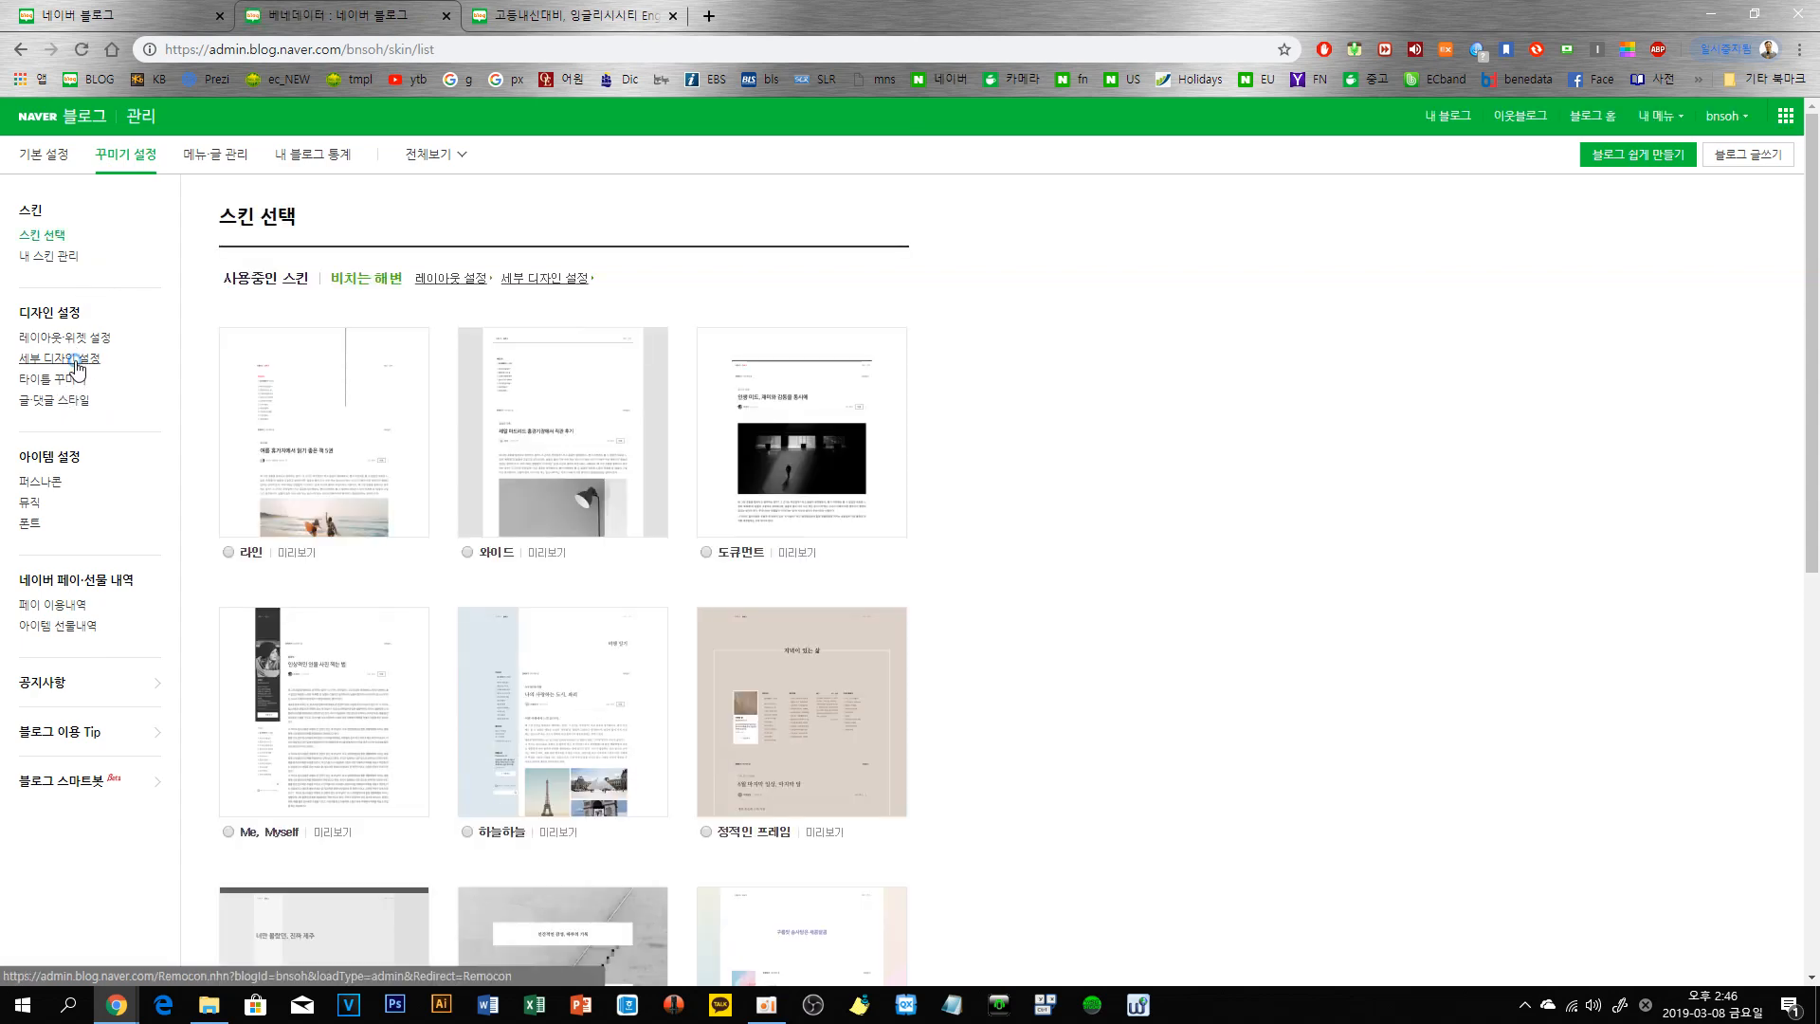
- Open the blog's detailed design settings (세부 디자인 설정), show the skin background (스킨배경) options and look over the page
{"action": "left_click", "coordinate": [76, 360]}
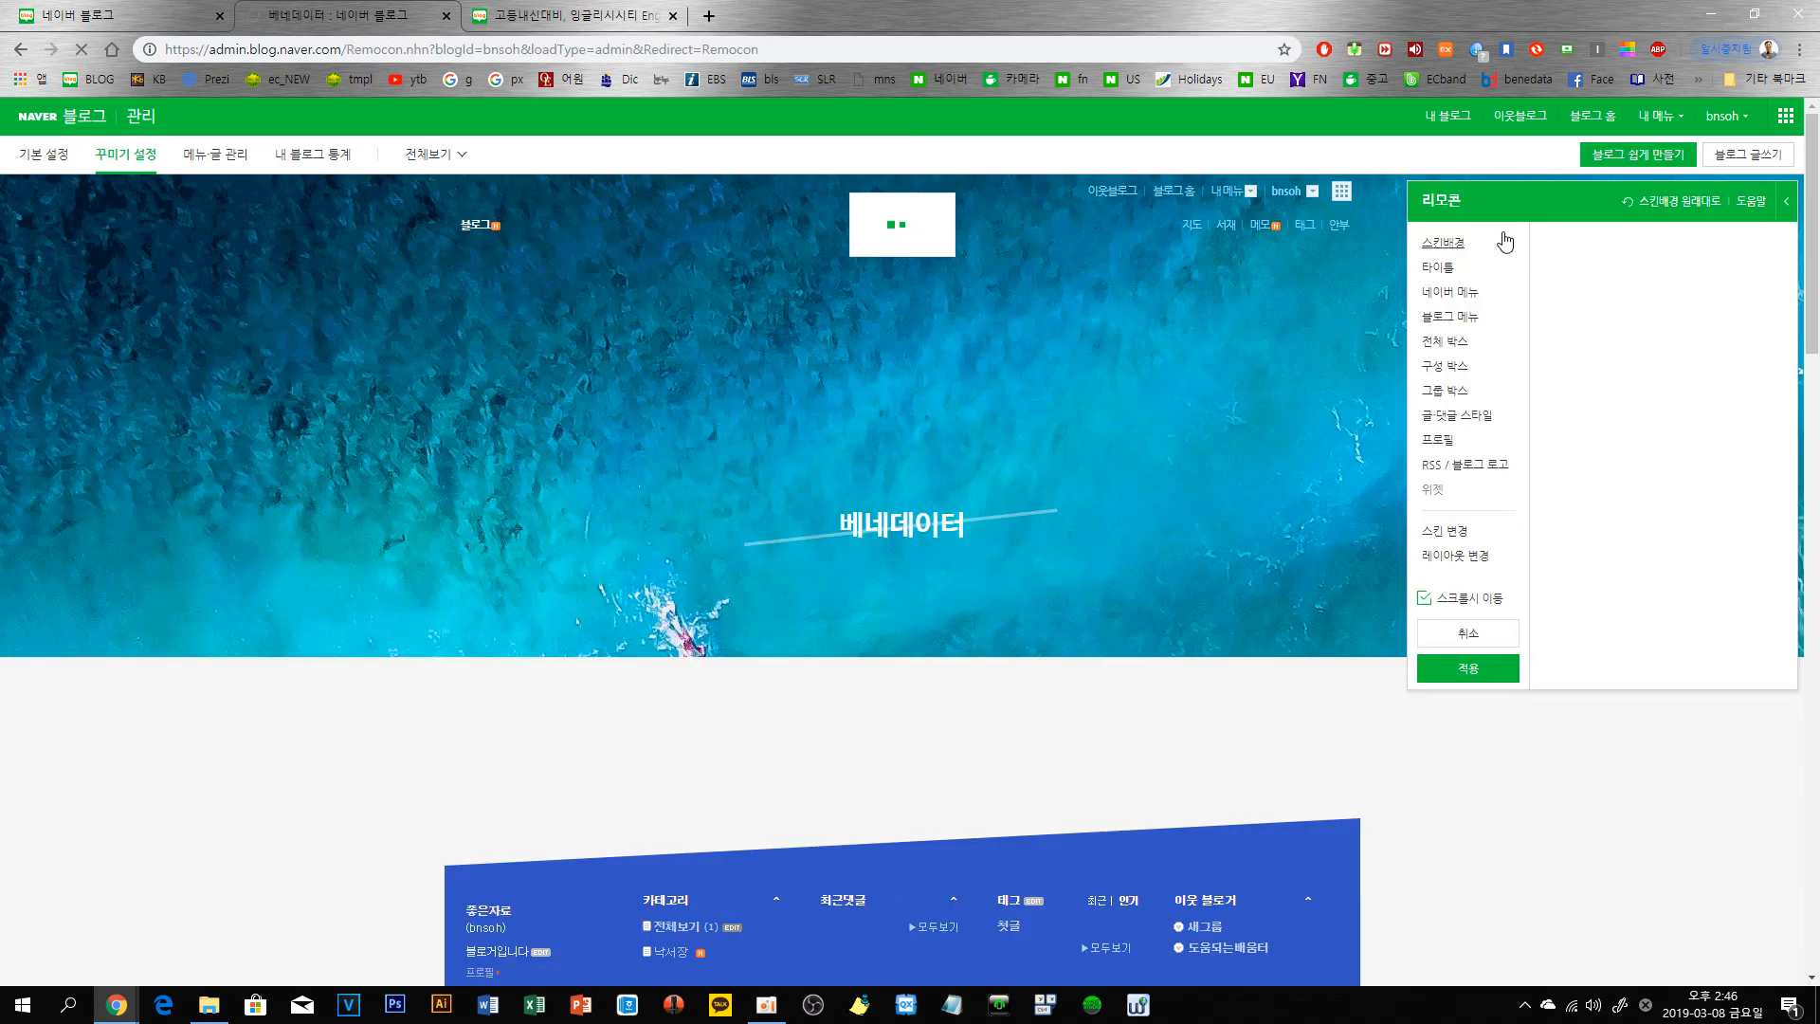
{"action": "left_click", "coordinate": [1504, 241]}
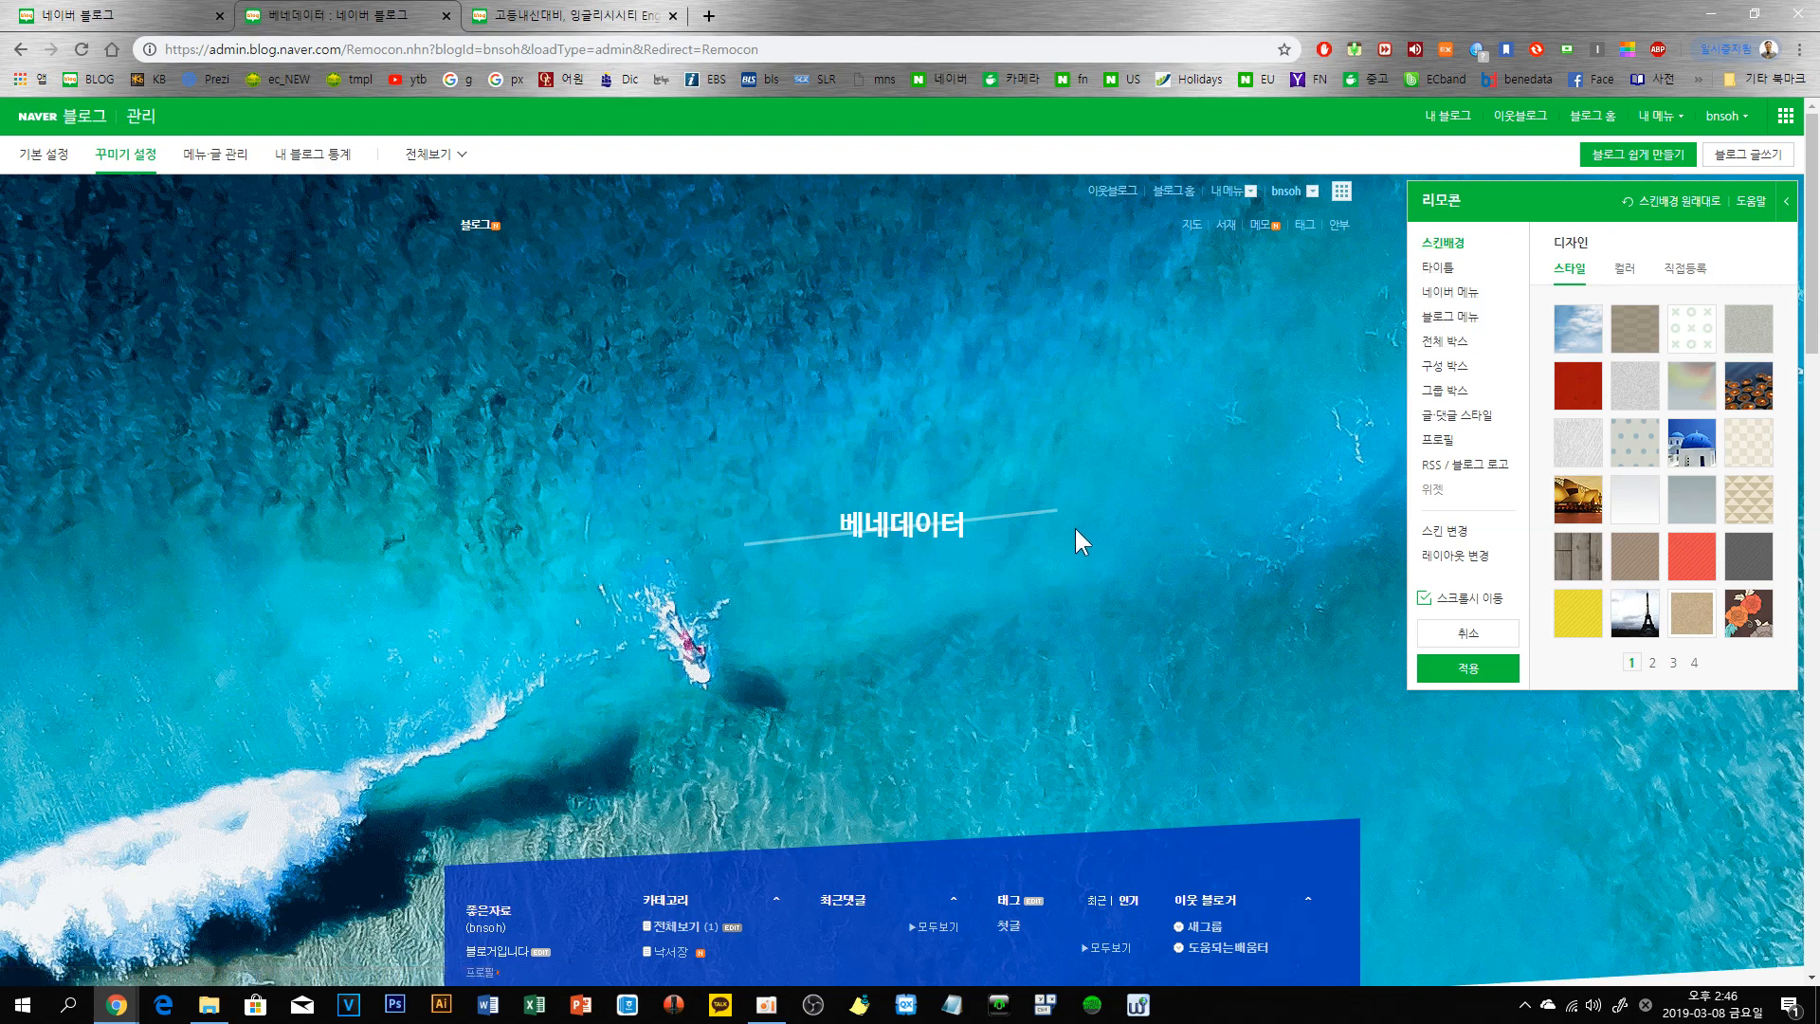
{"action": "scroll", "coordinate": [1058, 546], "scroll_direction": "down", "scroll_amount": 5}
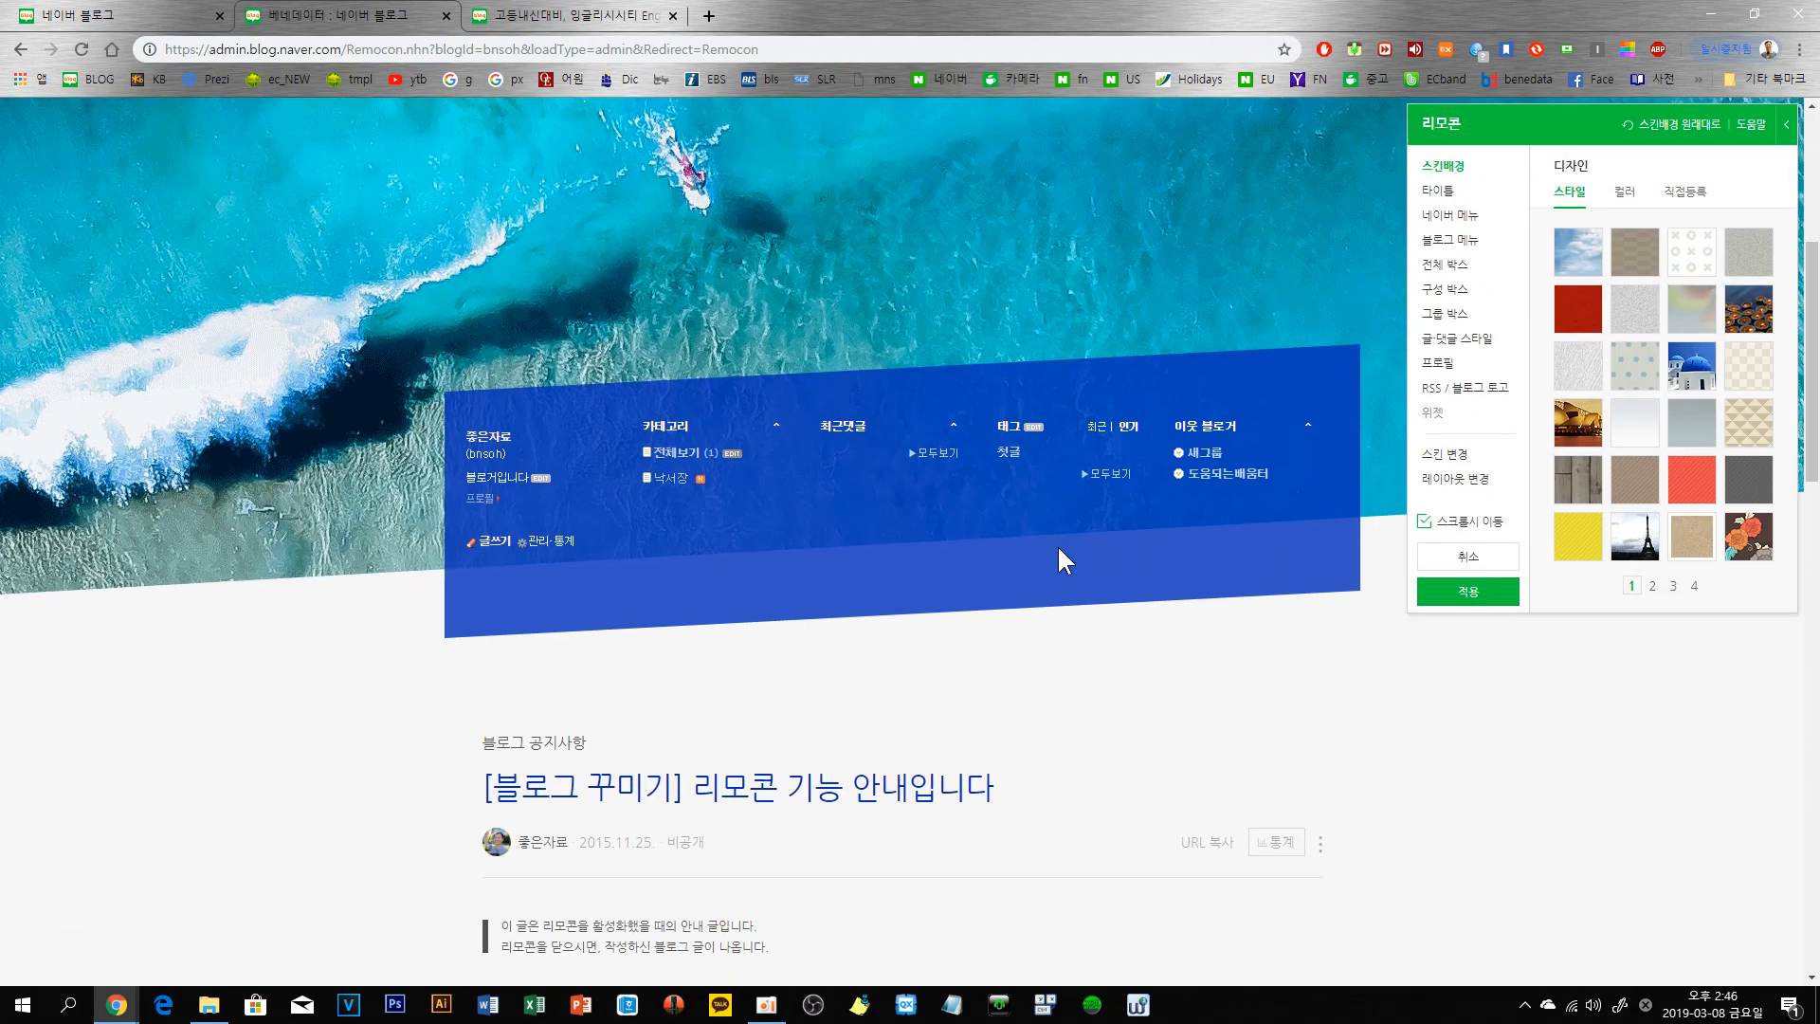
{"action": "scroll", "coordinate": [1058, 551], "scroll_direction": "up", "scroll_amount": 4}
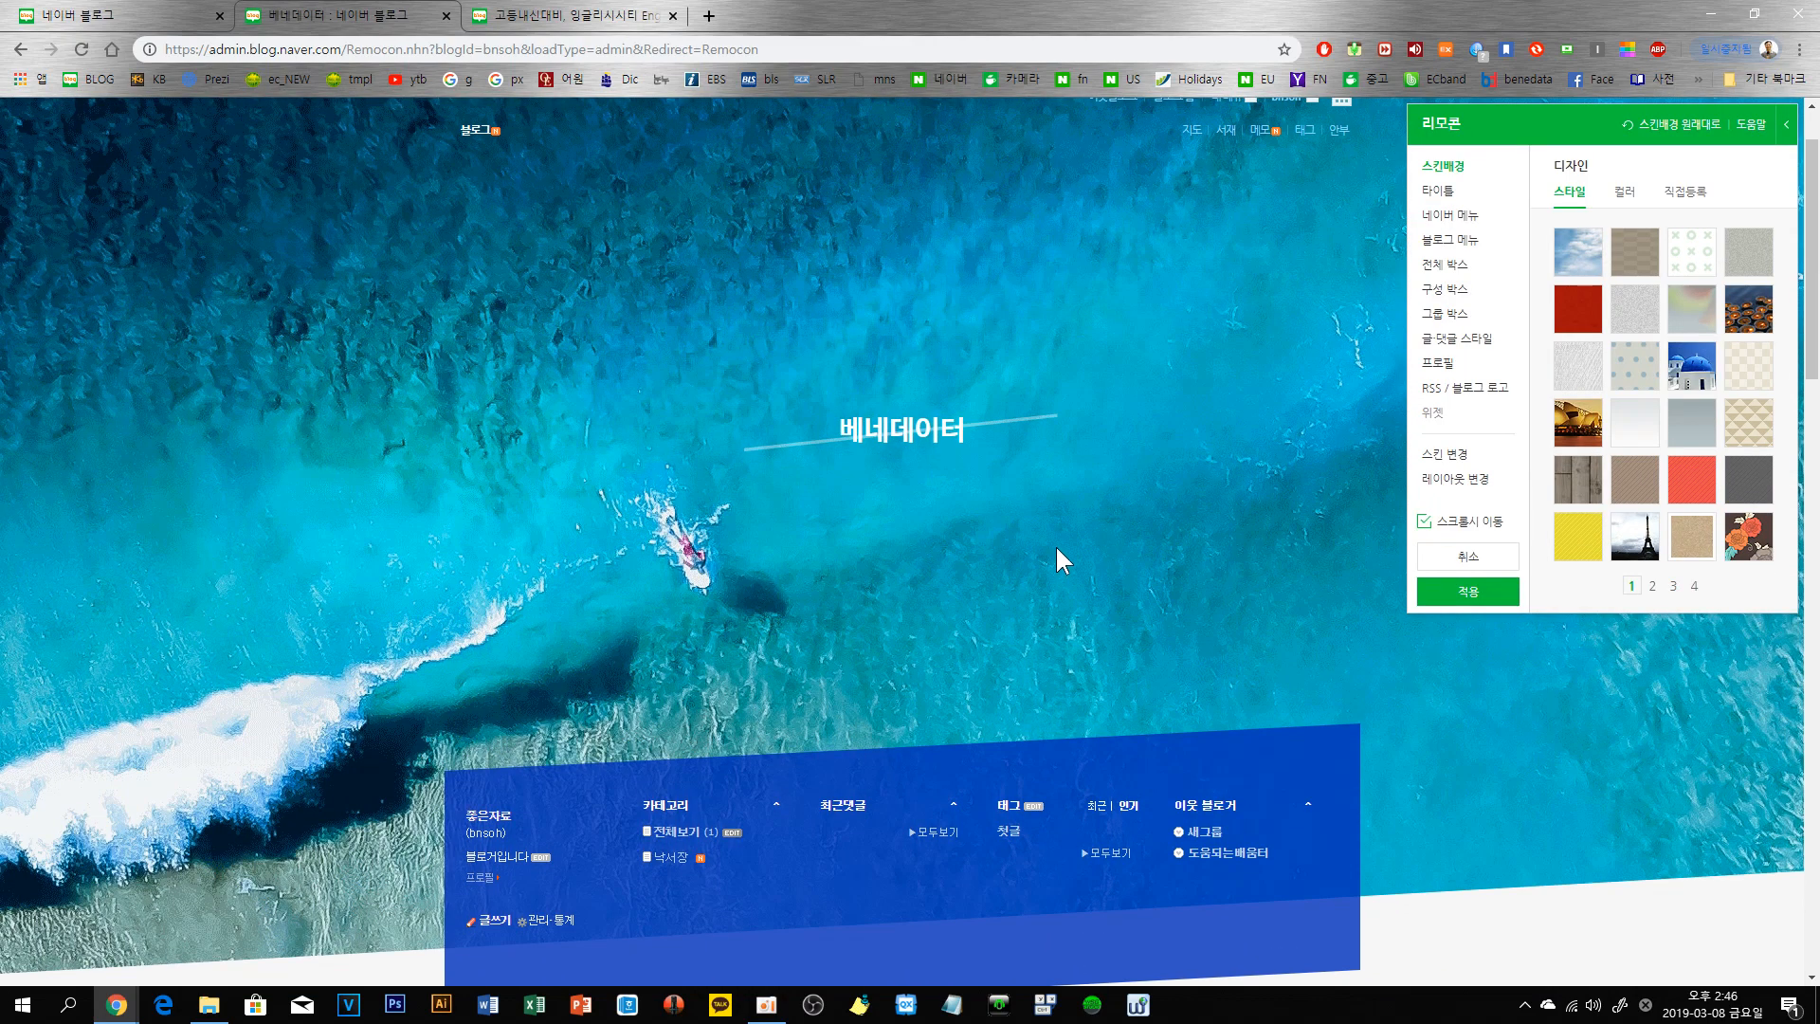
- Apply the cream balloon-and-Ferris-wheel image style to the blog title (타이틀) area
{"action": "left_click", "coordinate": [1439, 194]}
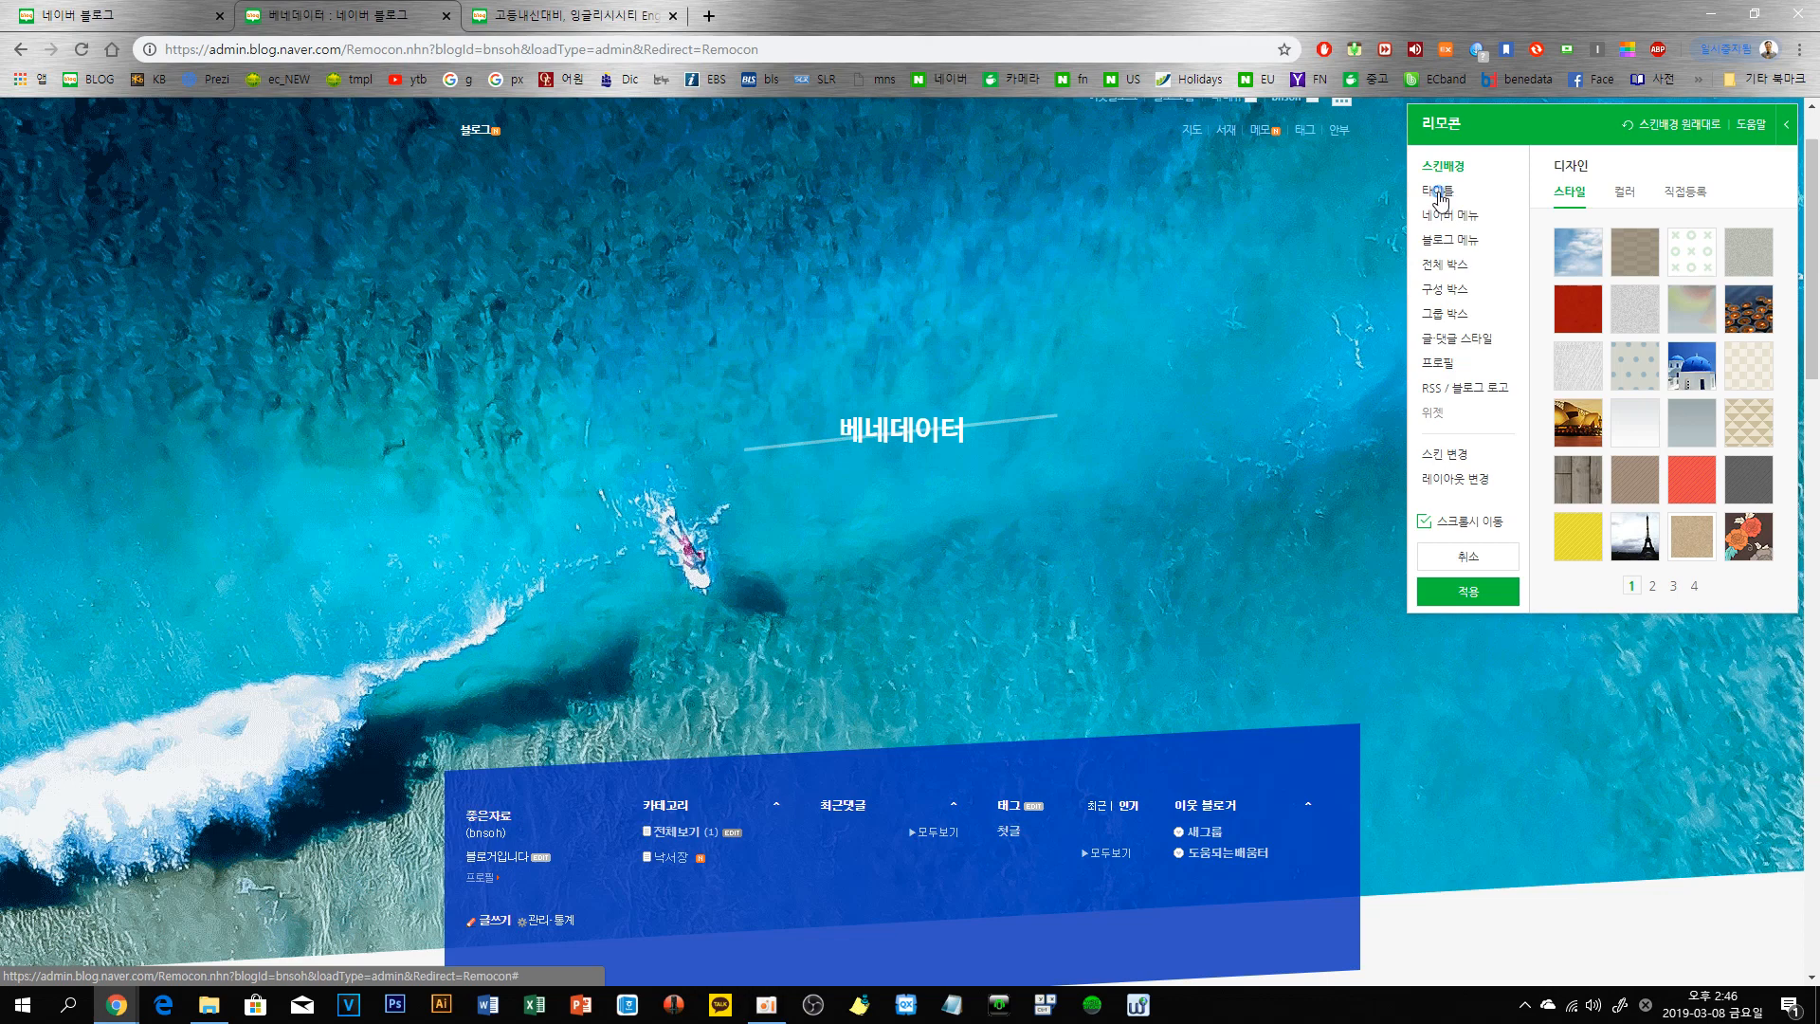
{"action": "scroll", "coordinate": [1213, 379], "scroll_direction": "up", "scroll_amount": 1}
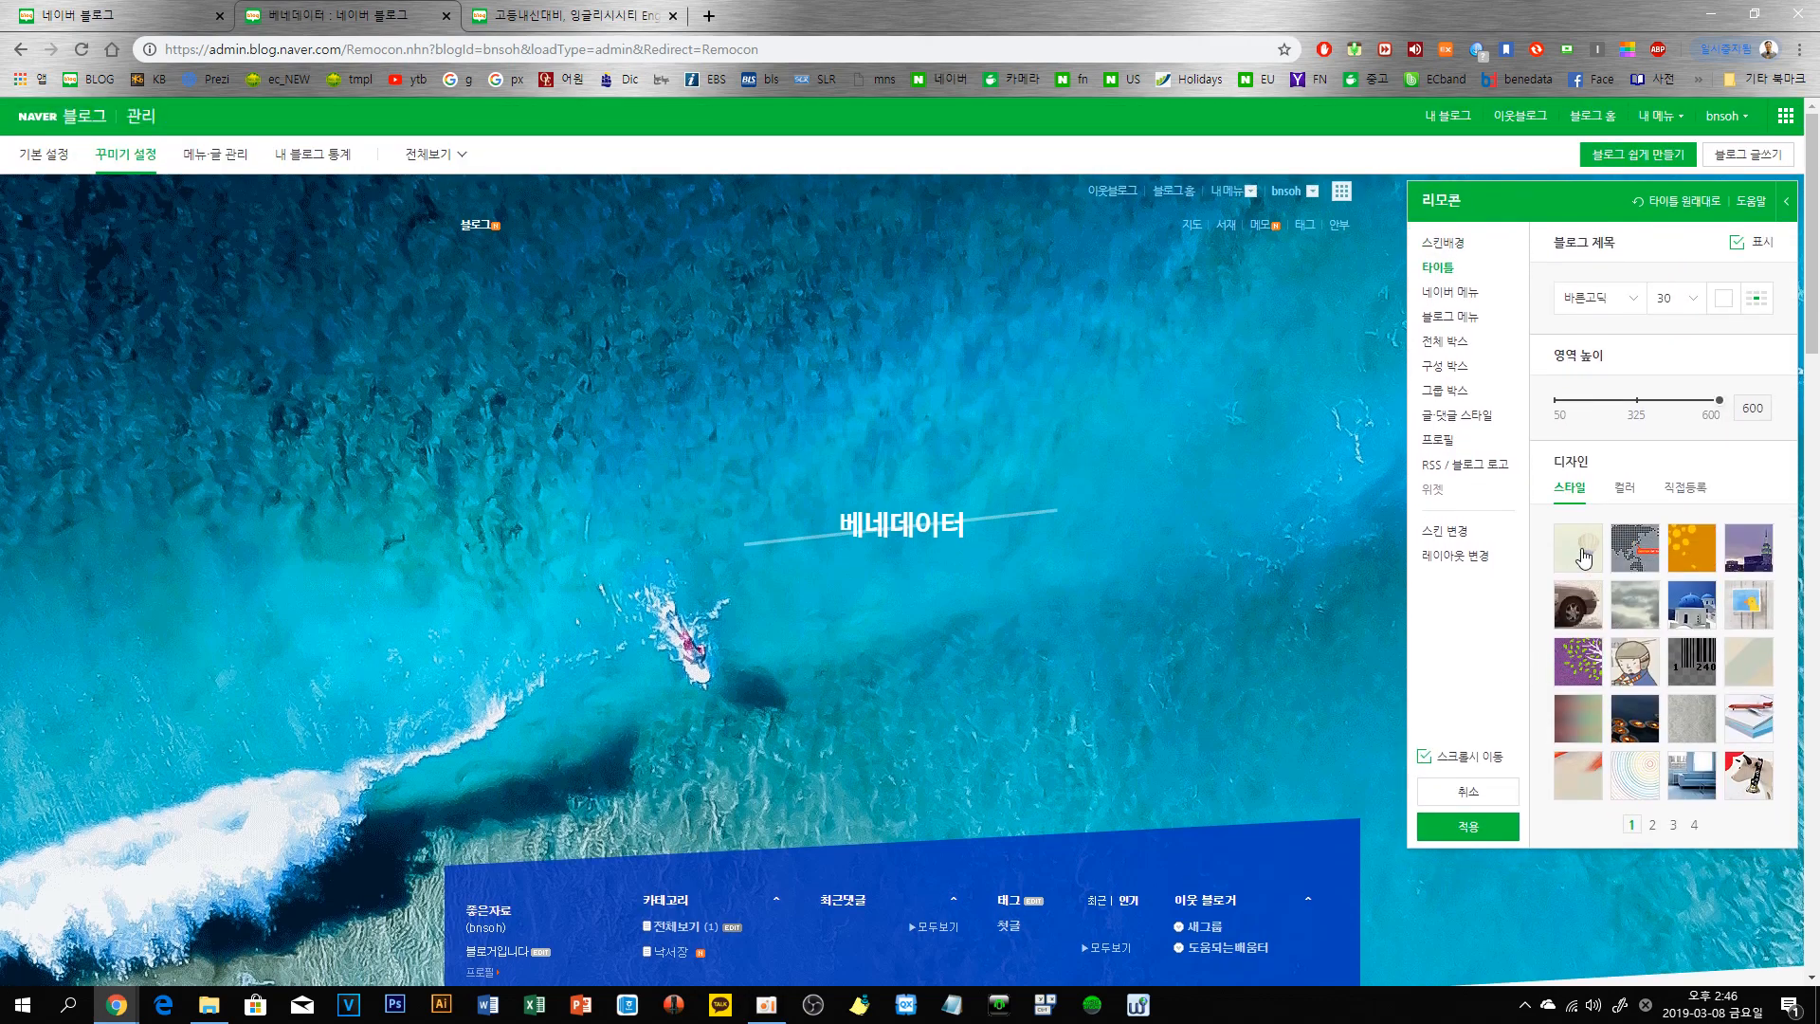
{"action": "left_click", "coordinate": [1579, 548]}
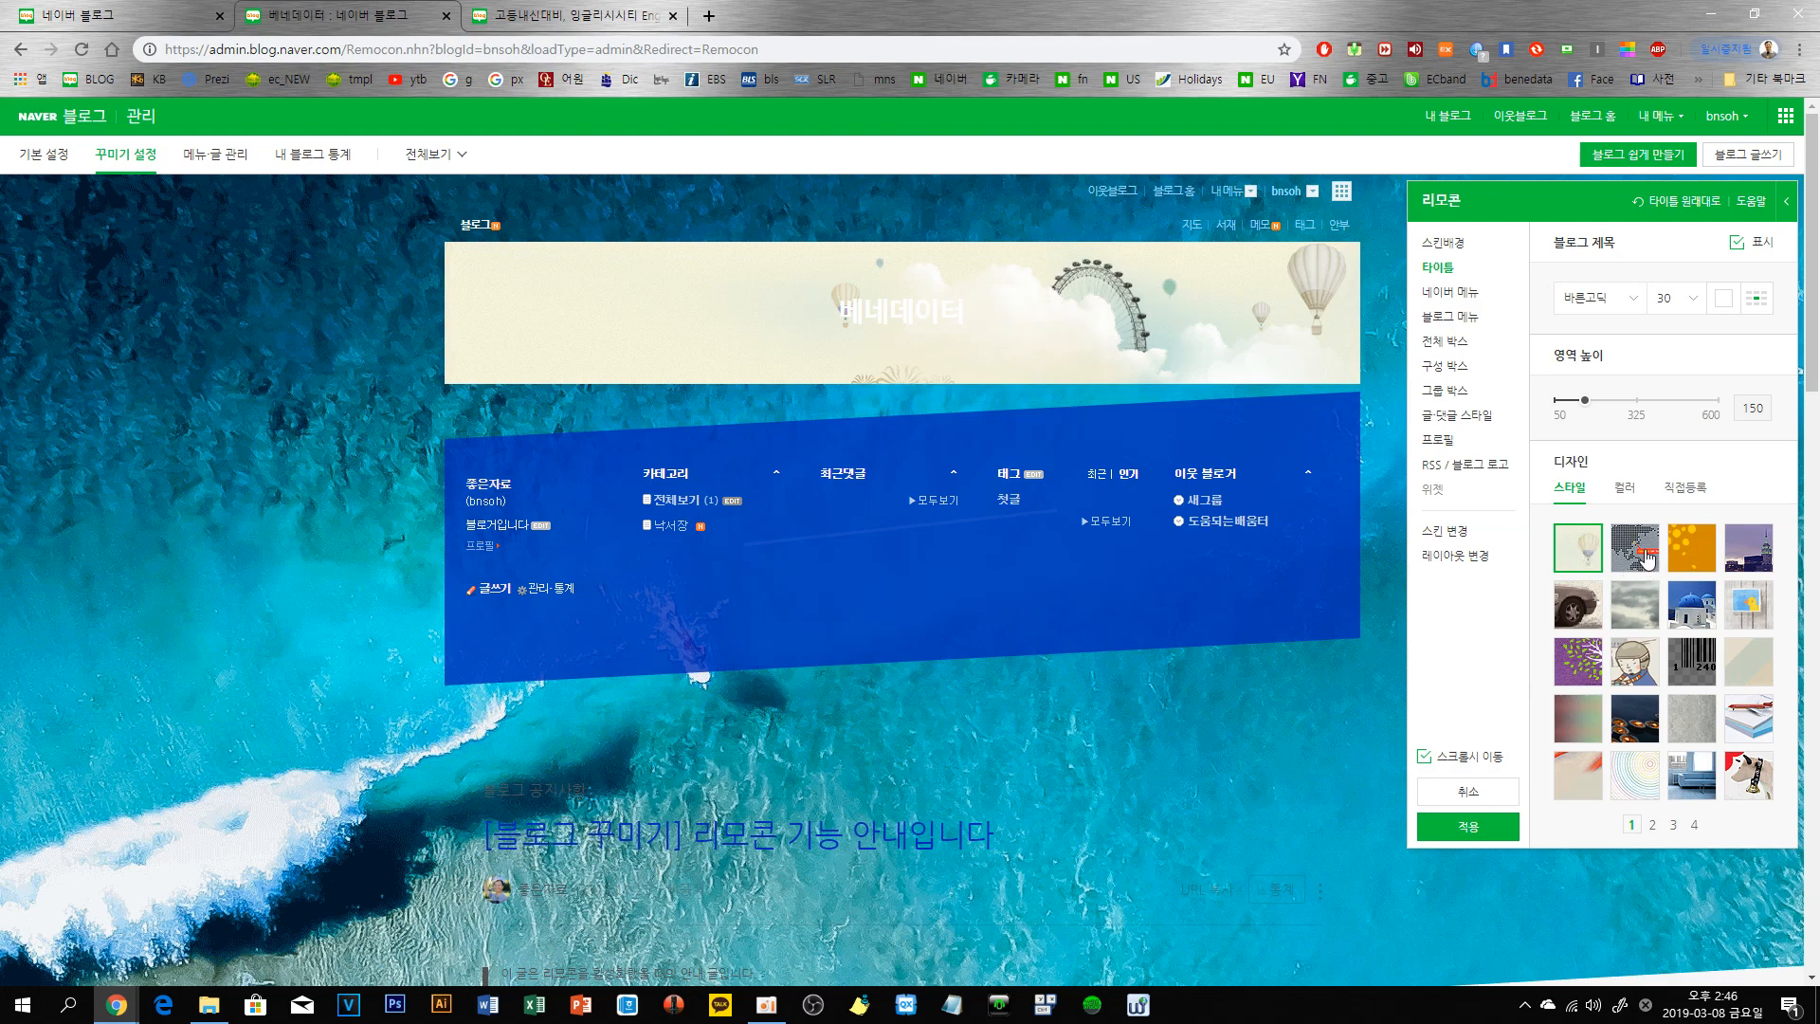
- Examine the title's direct upload (직접등록) options and the header of the English City blog as an example
{"action": "left_click", "coordinate": [1685, 489]}
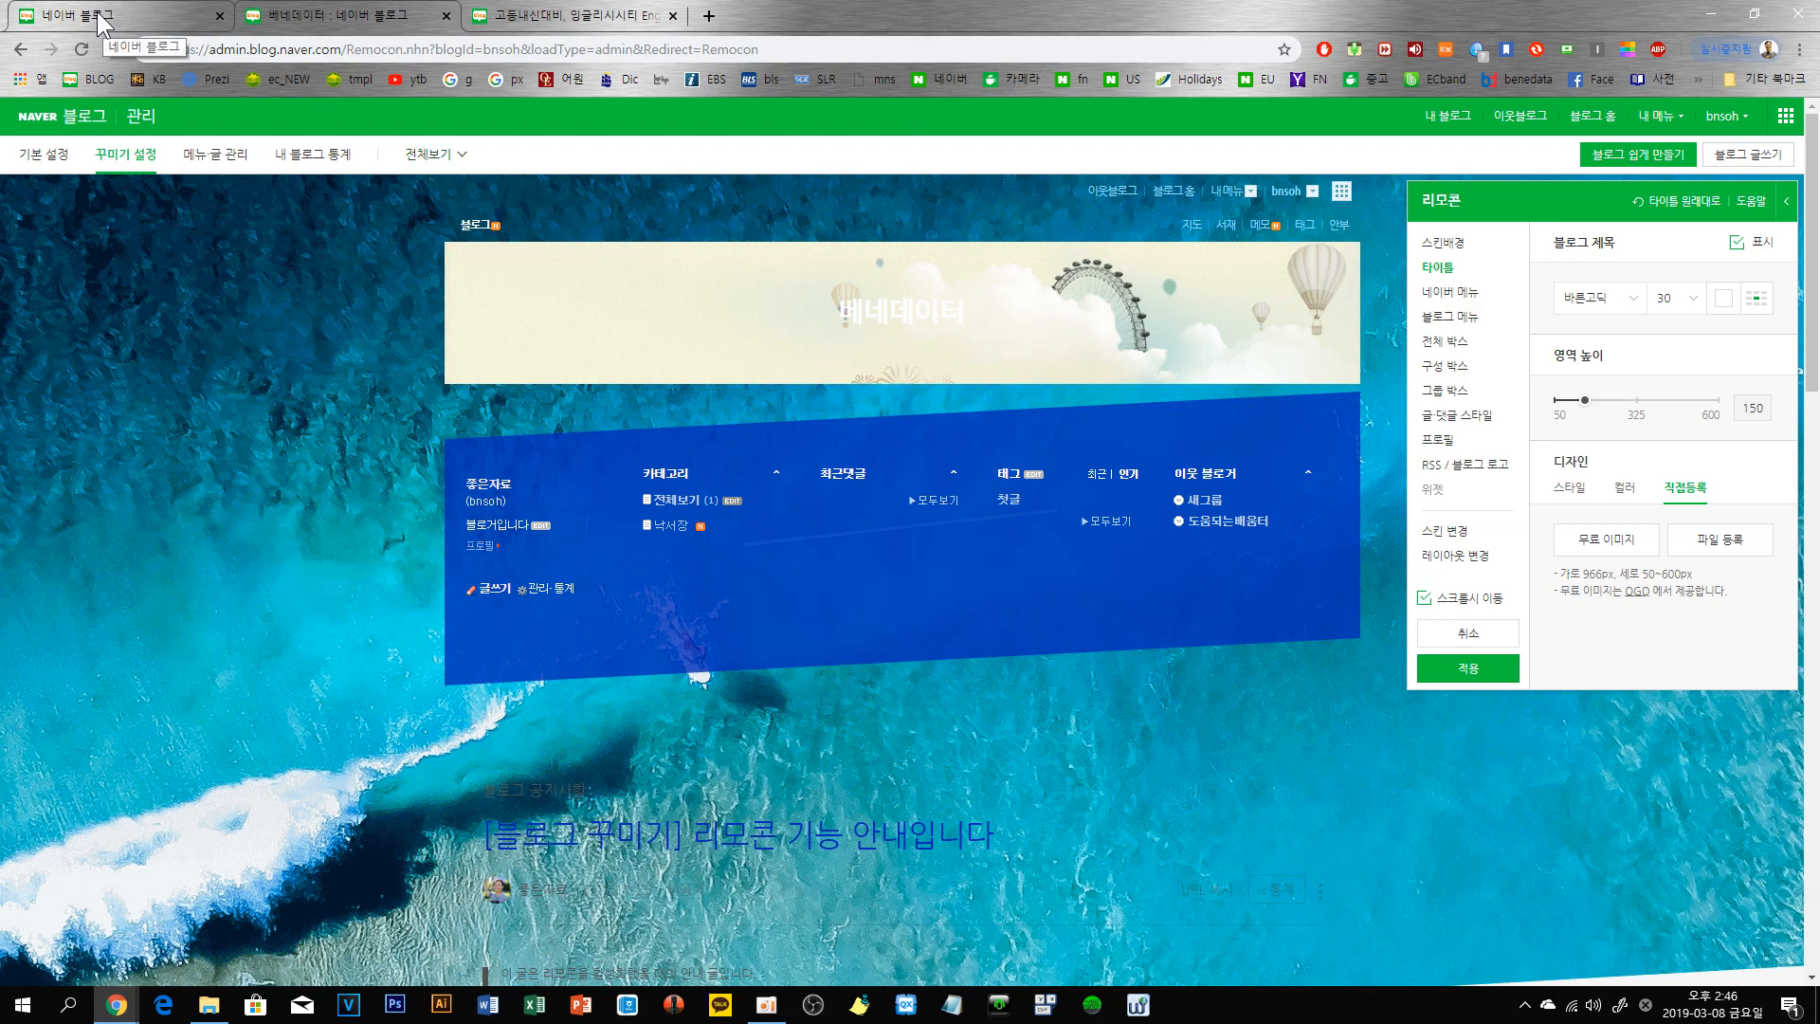
{"action": "left_click", "coordinate": [525, 15]}
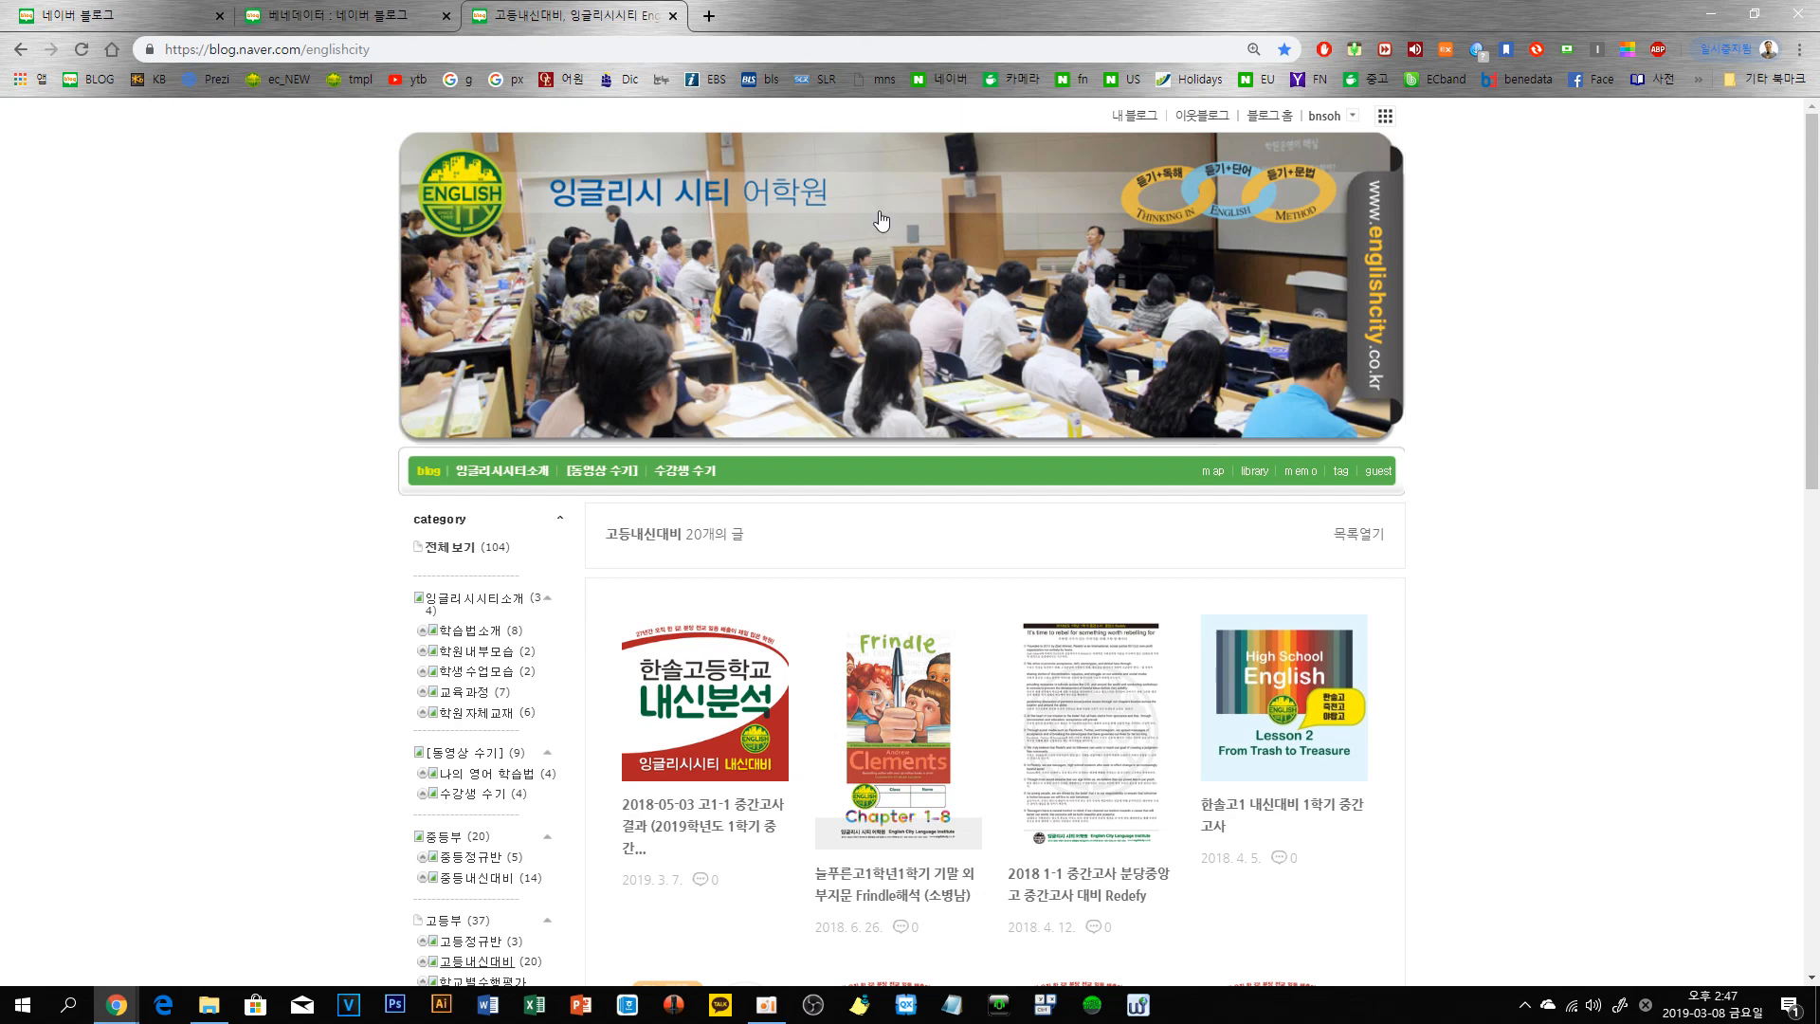
{"action": "left_click", "coordinate": [343, 9]}
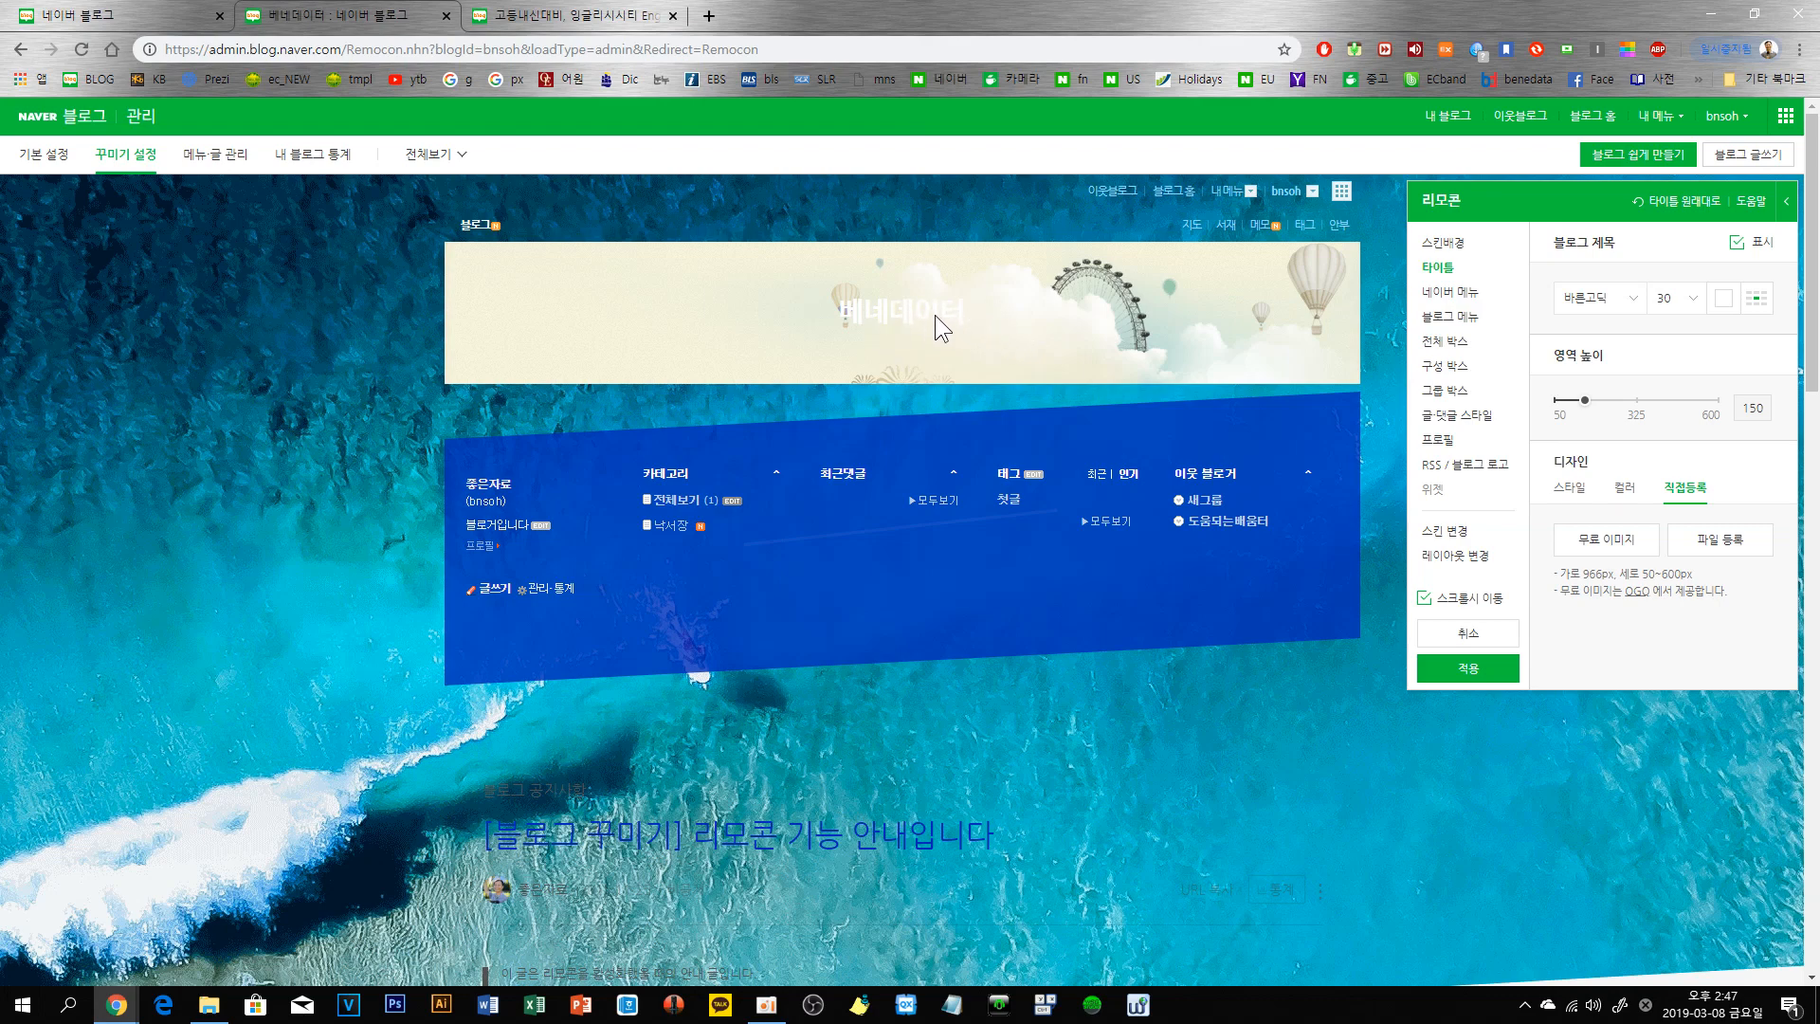
- Toggle the blog title's display off and on, and set its text colour to dark green #004E22
{"action": "left_click", "coordinate": [1737, 243]}
{"action": "left_click", "coordinate": [1738, 242]}
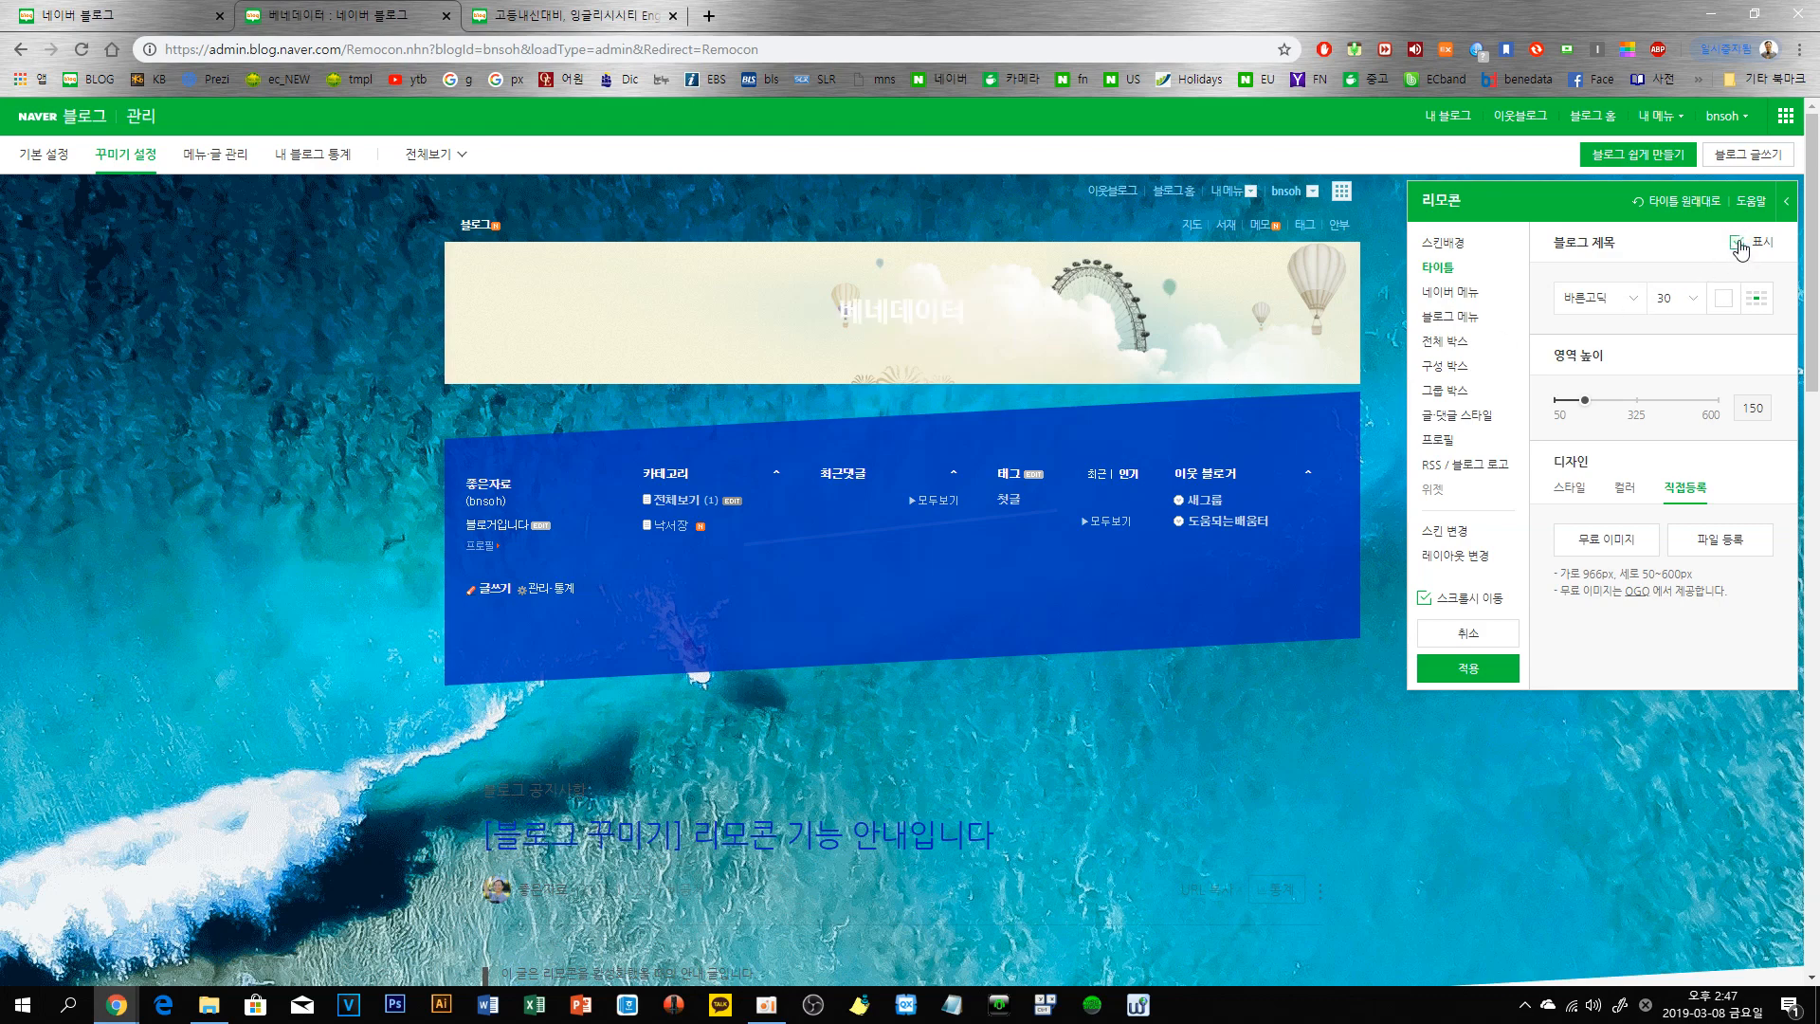
{"action": "left_click", "coordinate": [1725, 302]}
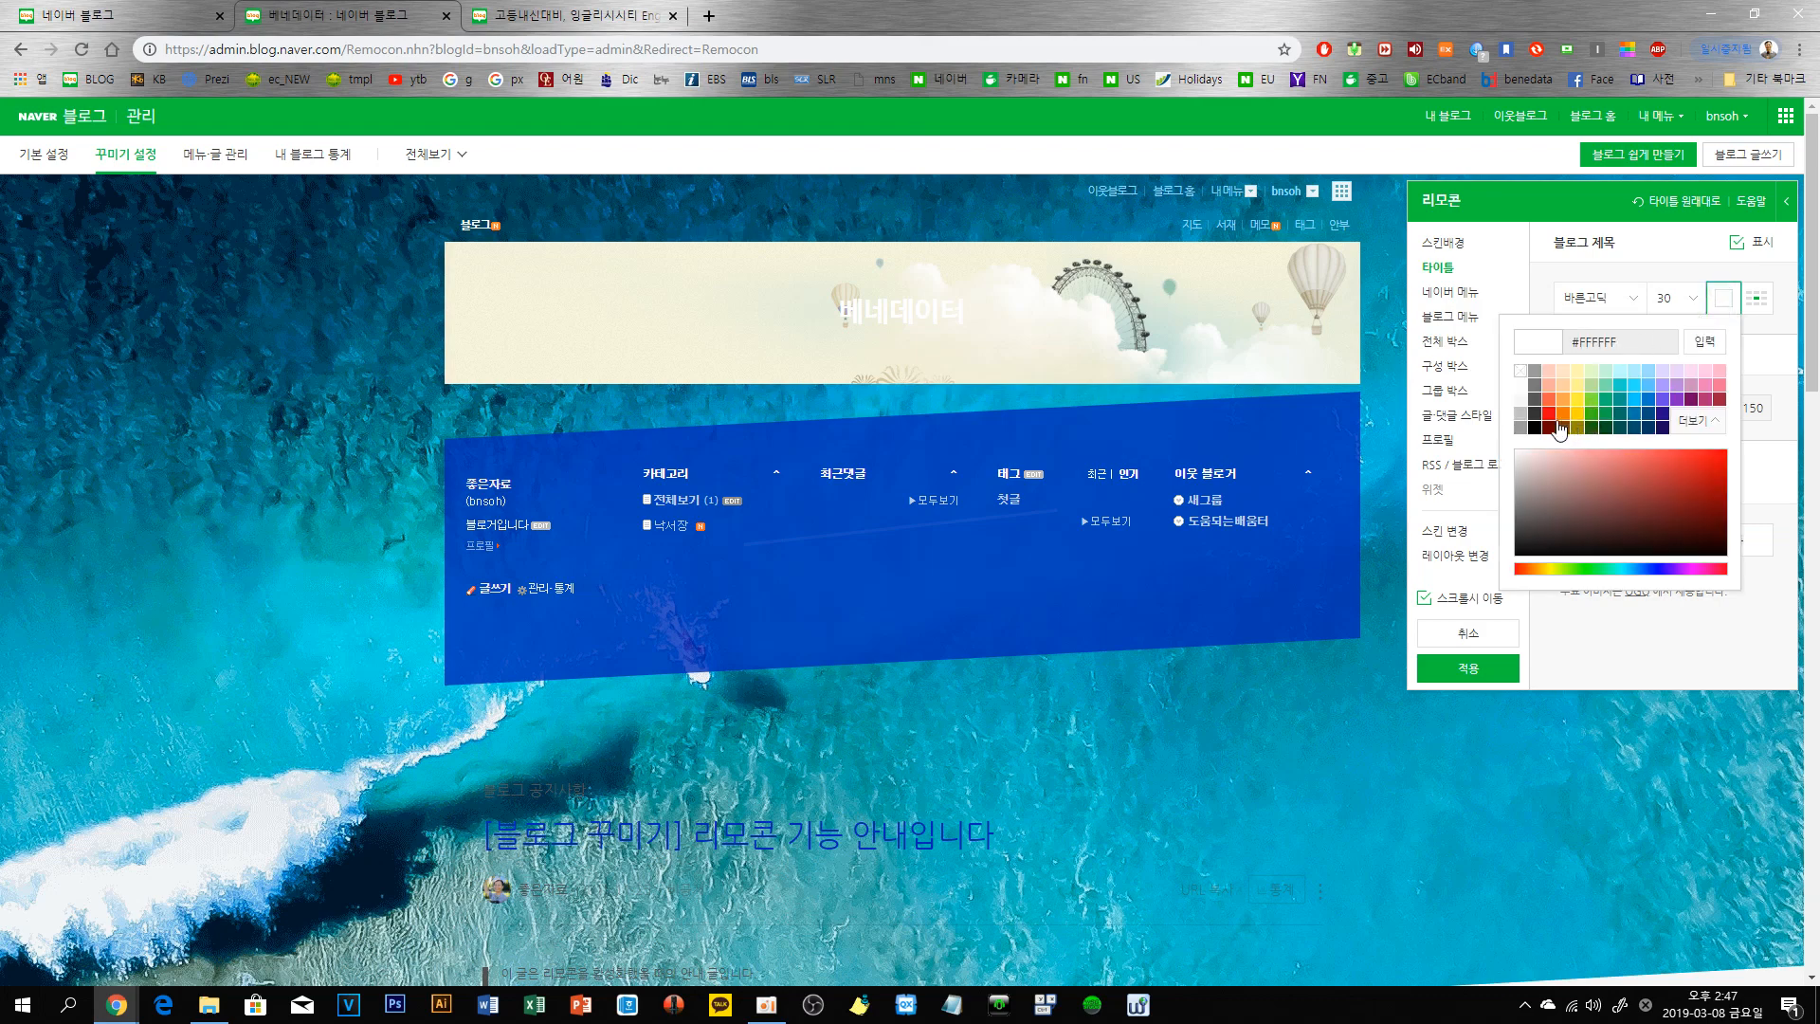
{"action": "left_click", "coordinate": [1604, 426]}
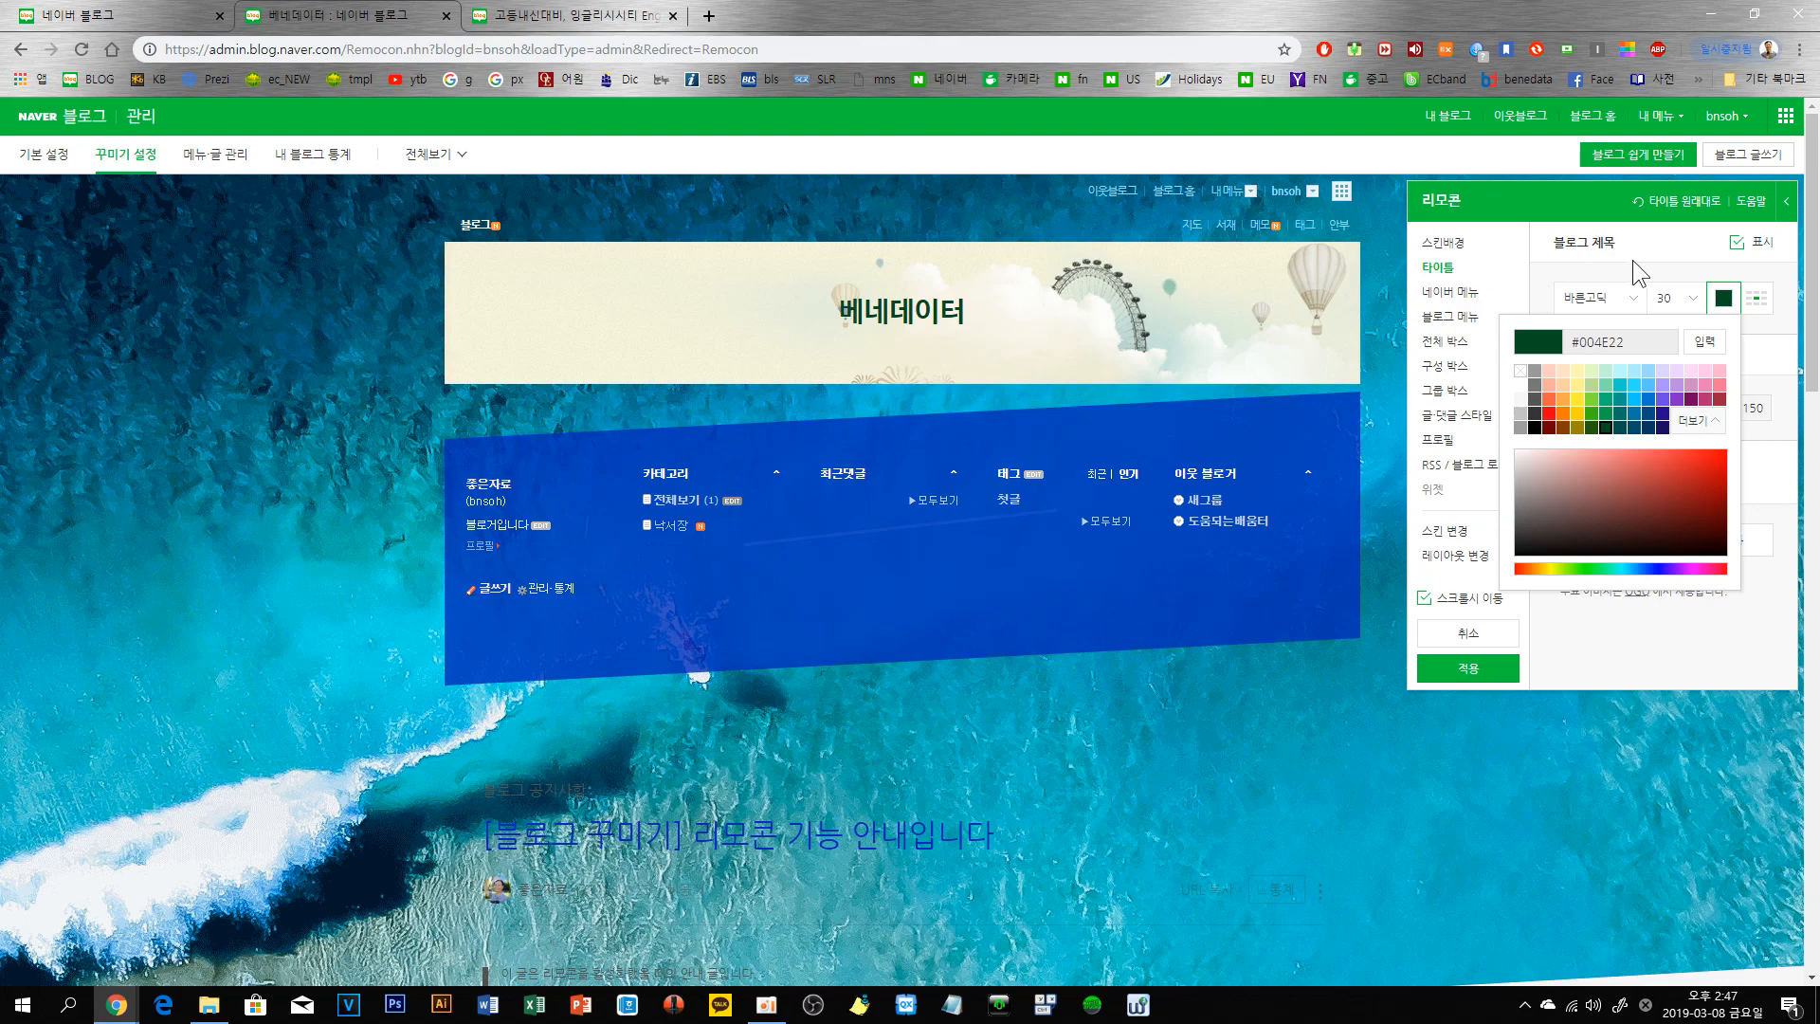
- Align the blog title to the upper left of the banner, try hiding it, and leave its display turned on
{"action": "left_click", "coordinate": [1739, 244]}
{"action": "left_click", "coordinate": [1739, 245]}
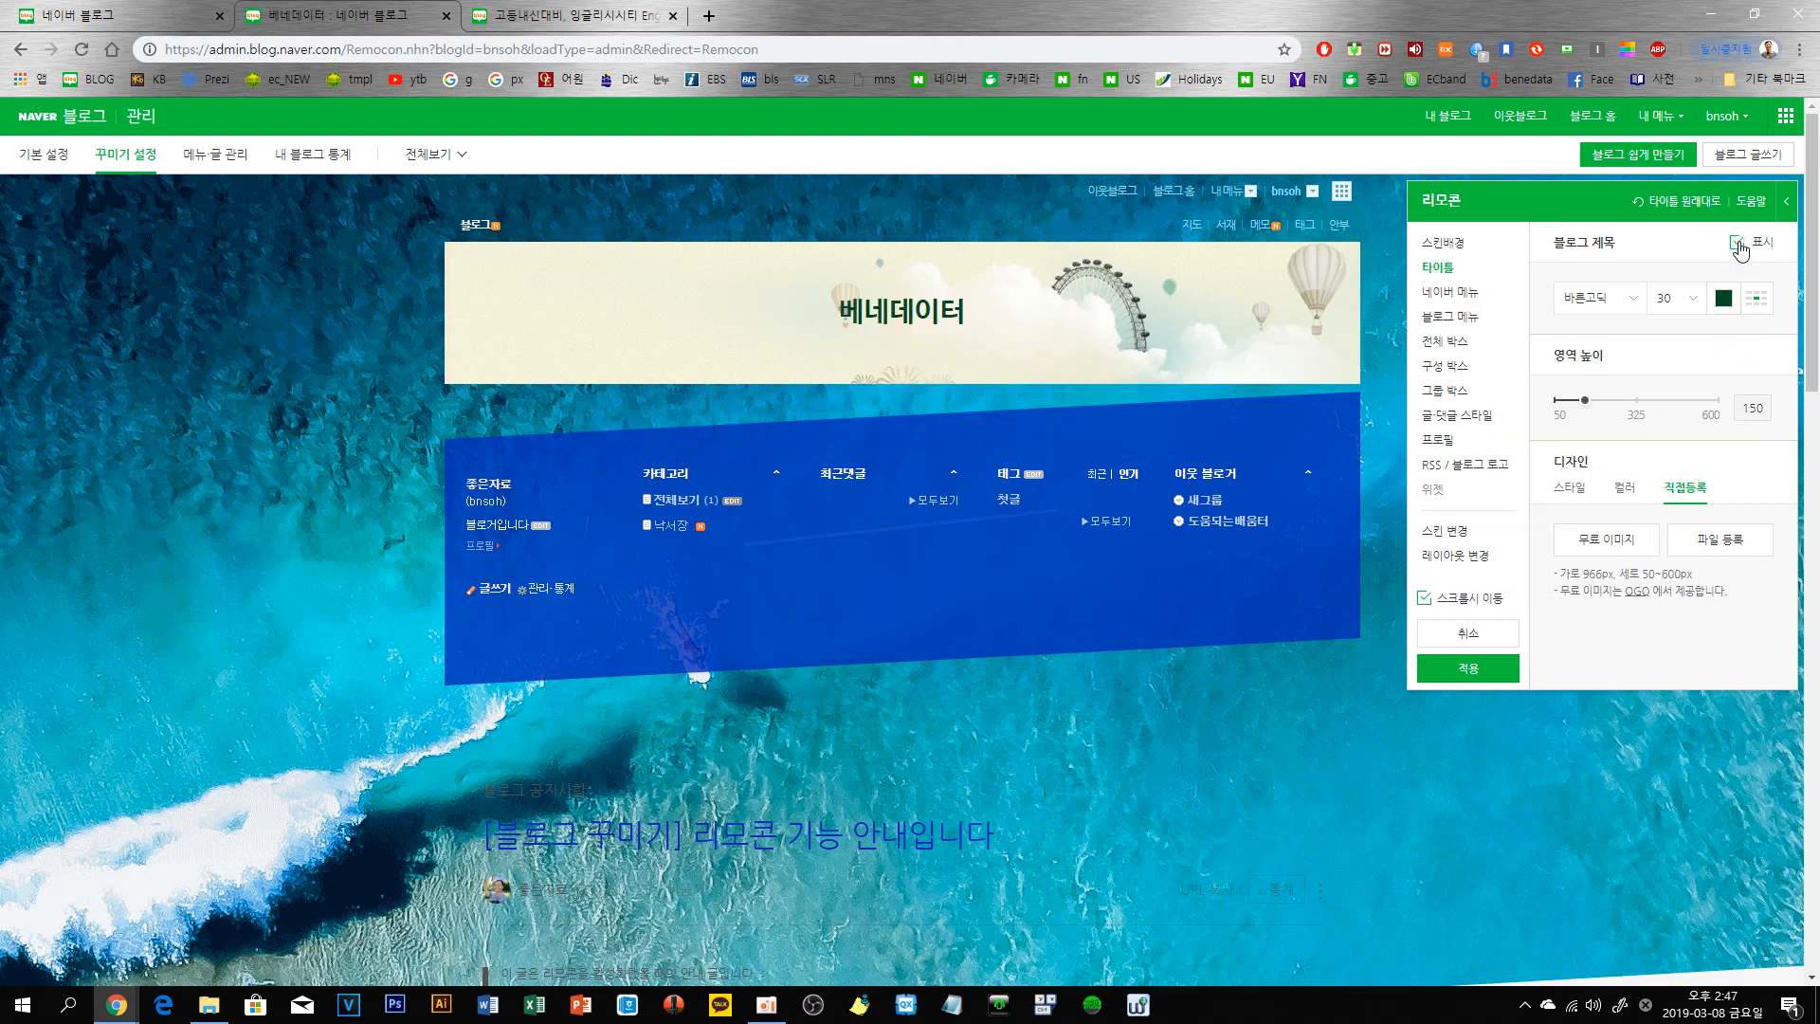
{"action": "left_click", "coordinate": [1758, 302]}
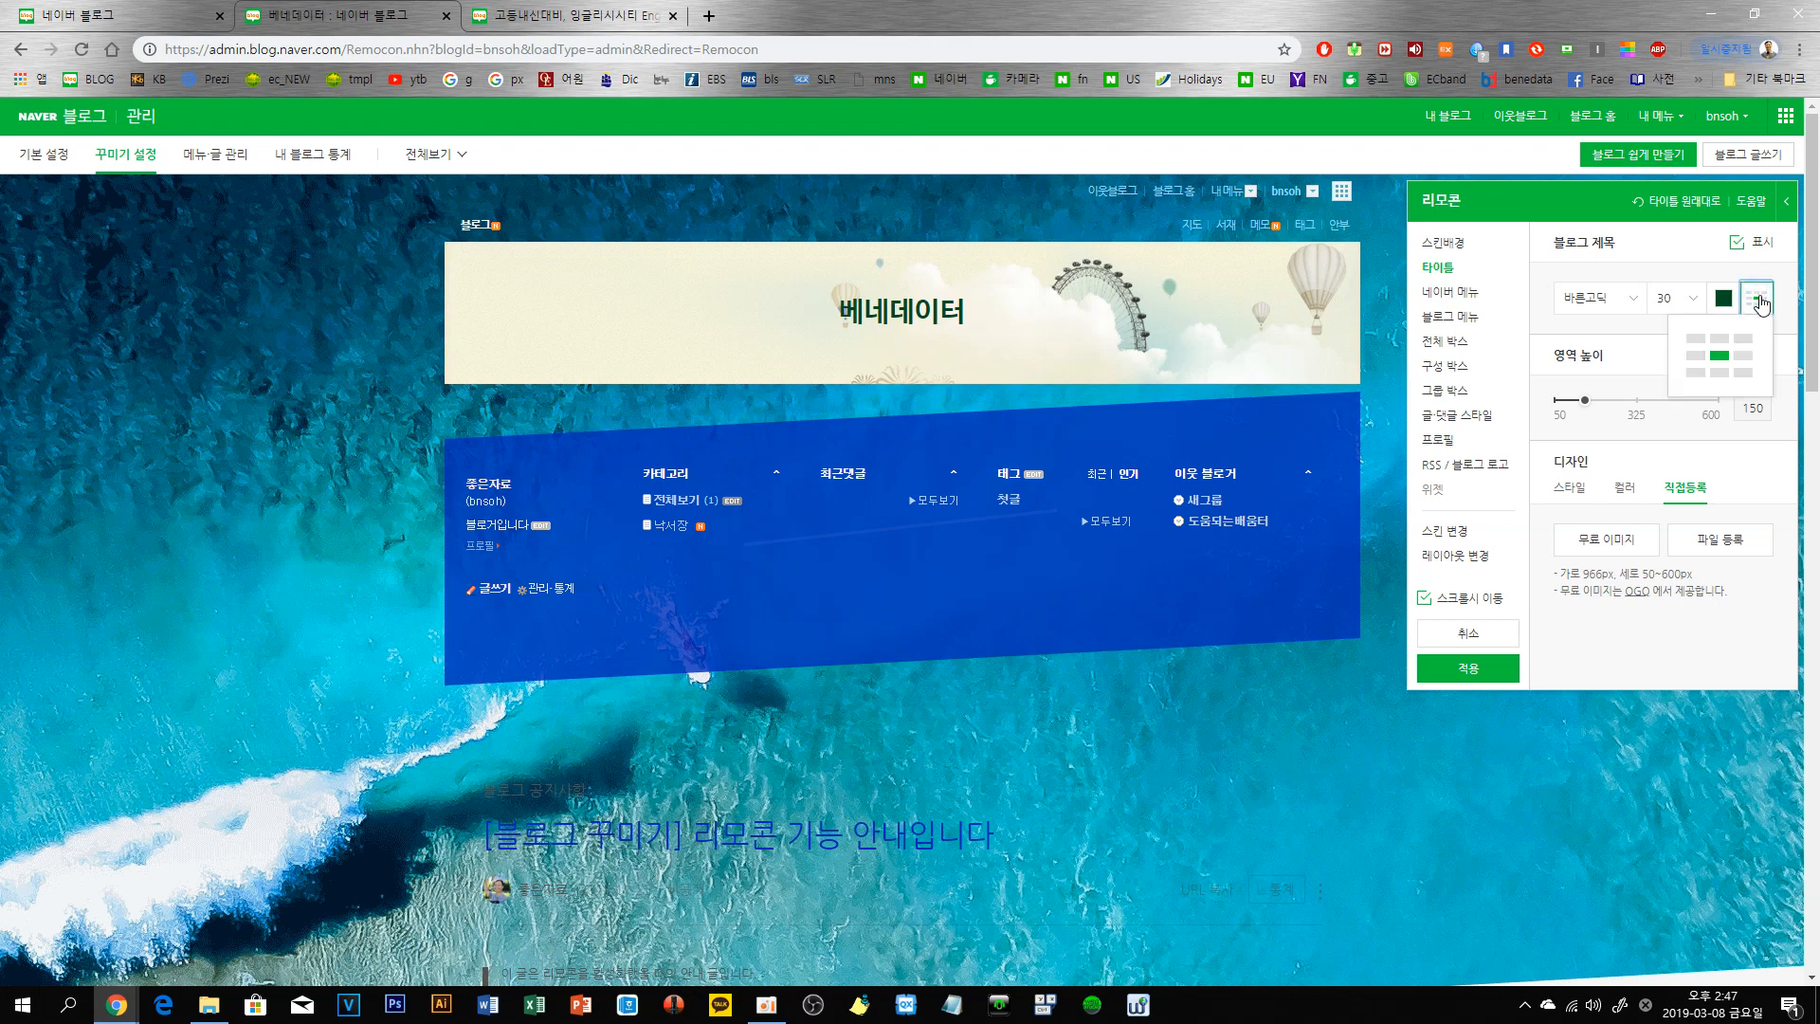
{"action": "left_click", "coordinate": [1720, 346]}
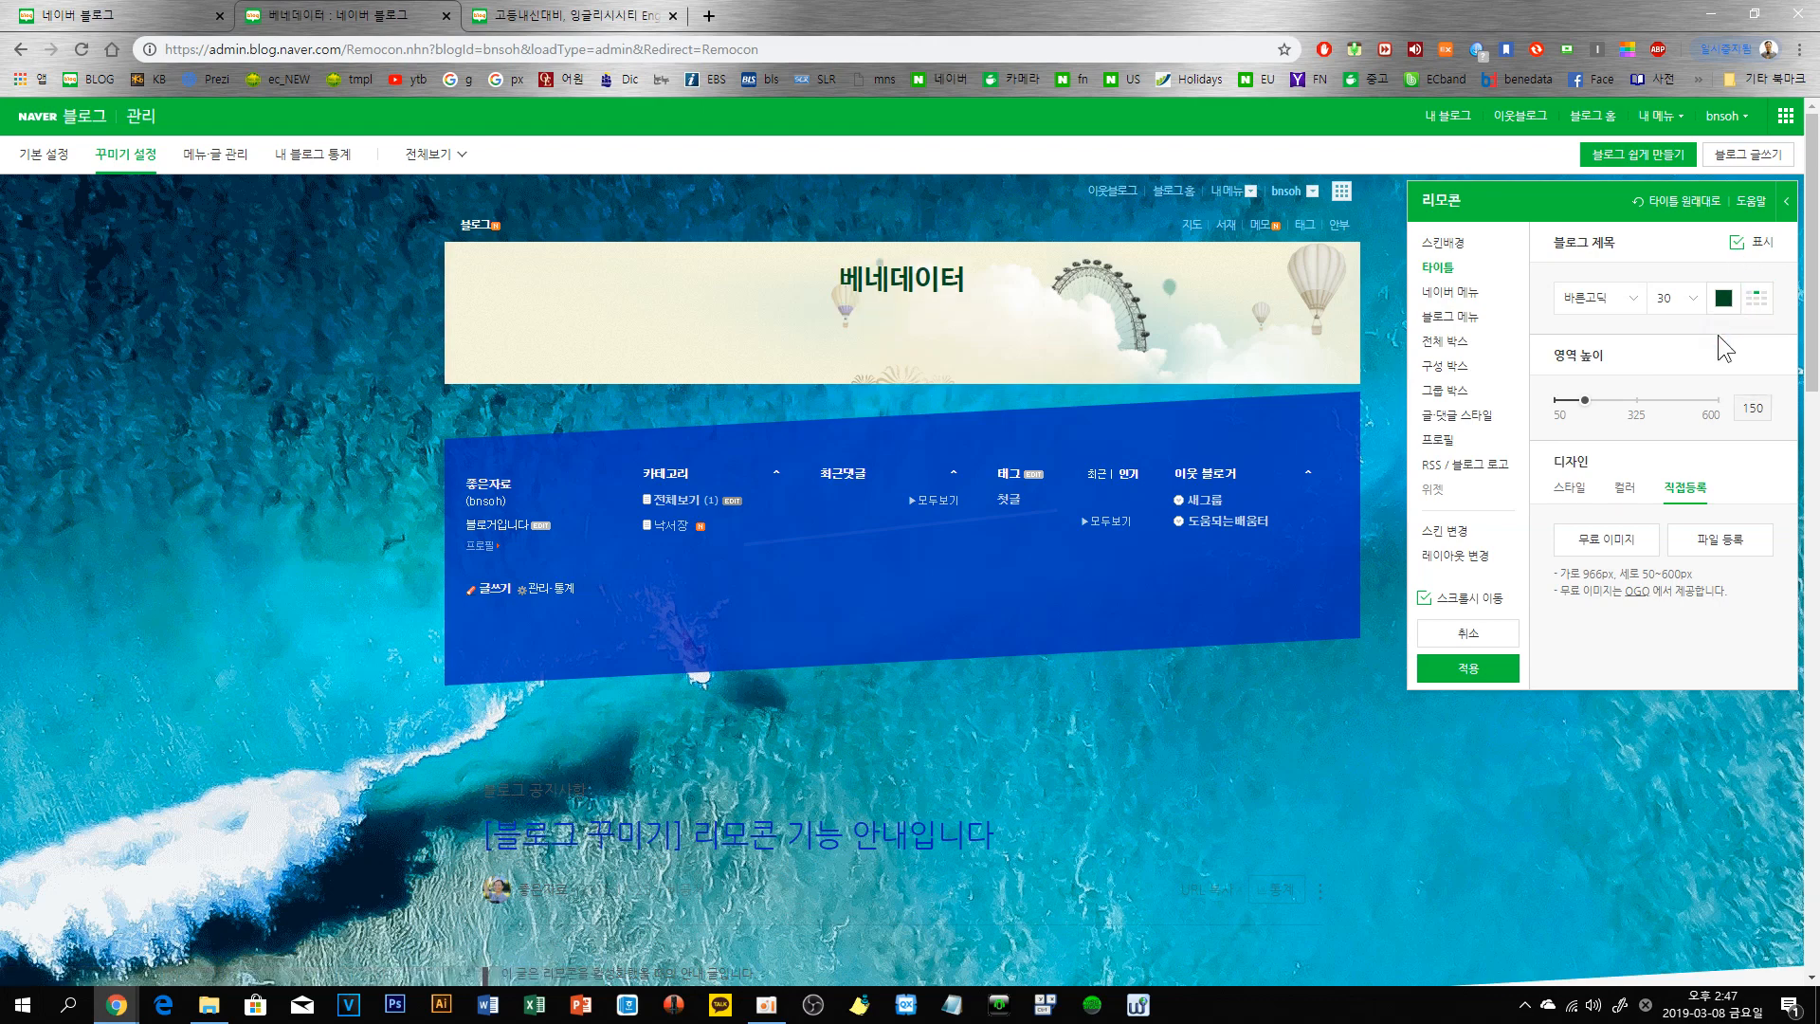
{"action": "left_click", "coordinate": [1751, 299]}
{"action": "left_click", "coordinate": [1696, 334]}
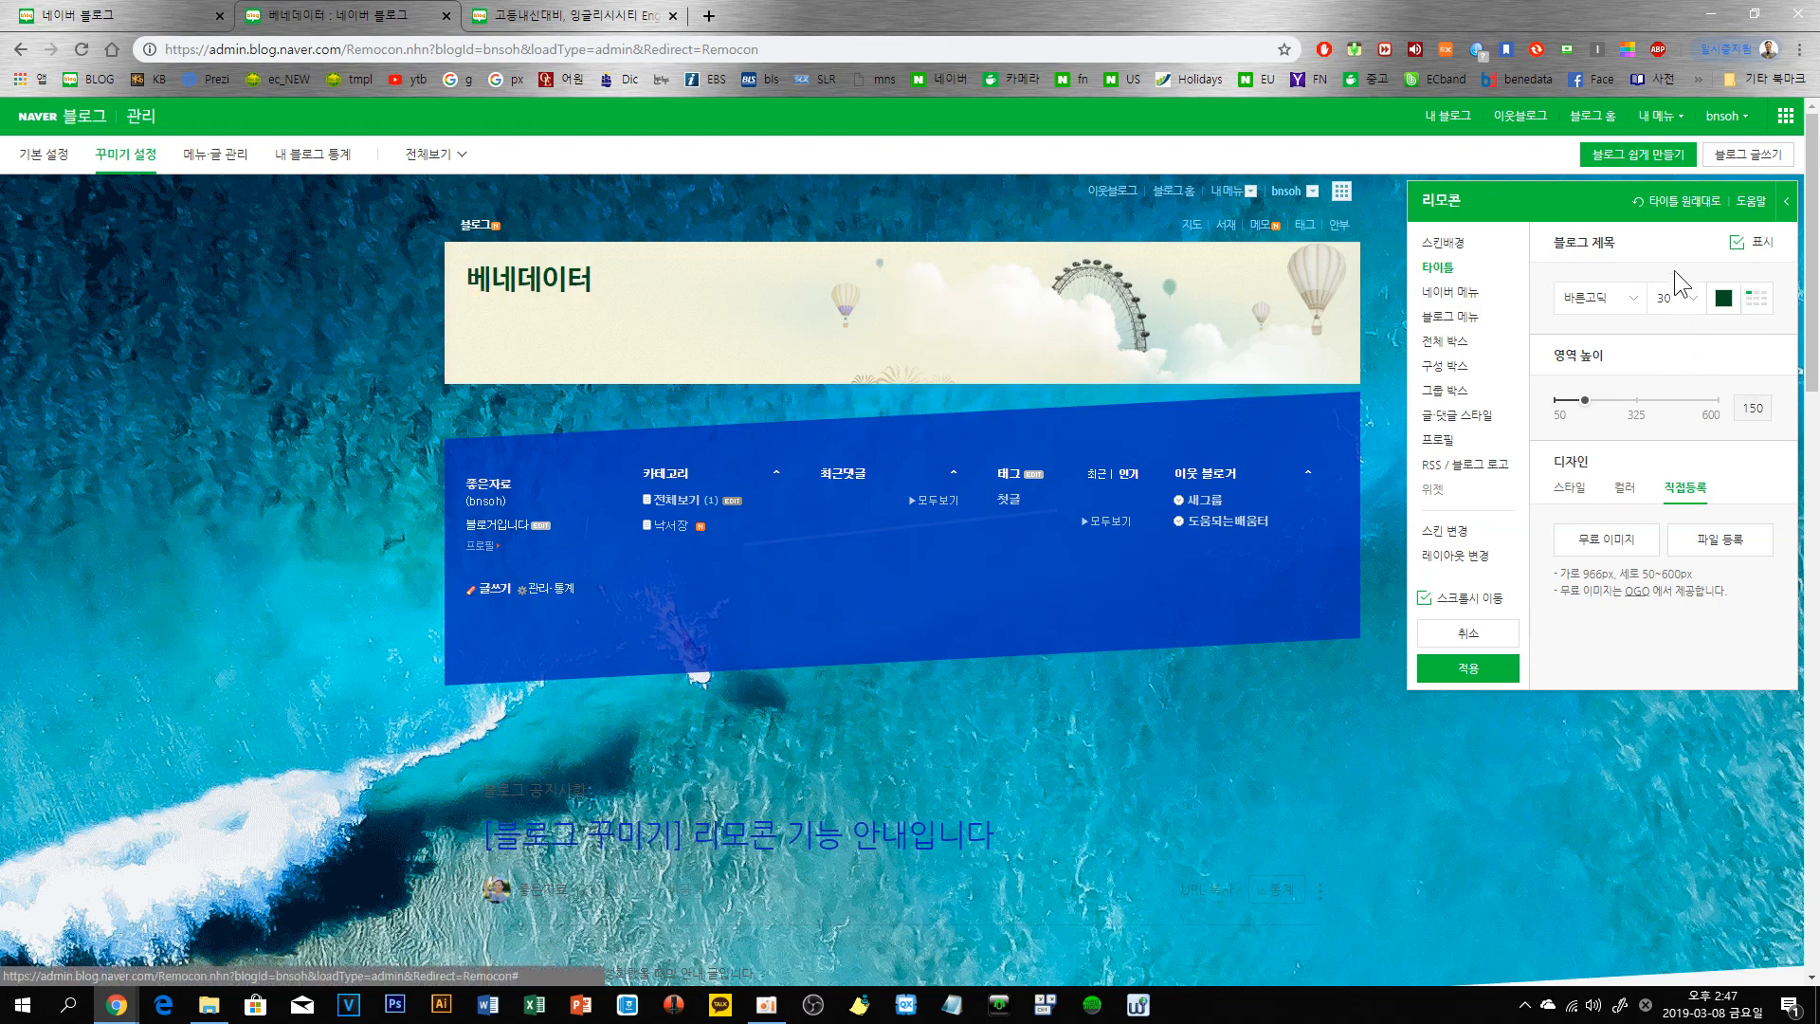
{"action": "left_click", "coordinate": [1739, 246]}
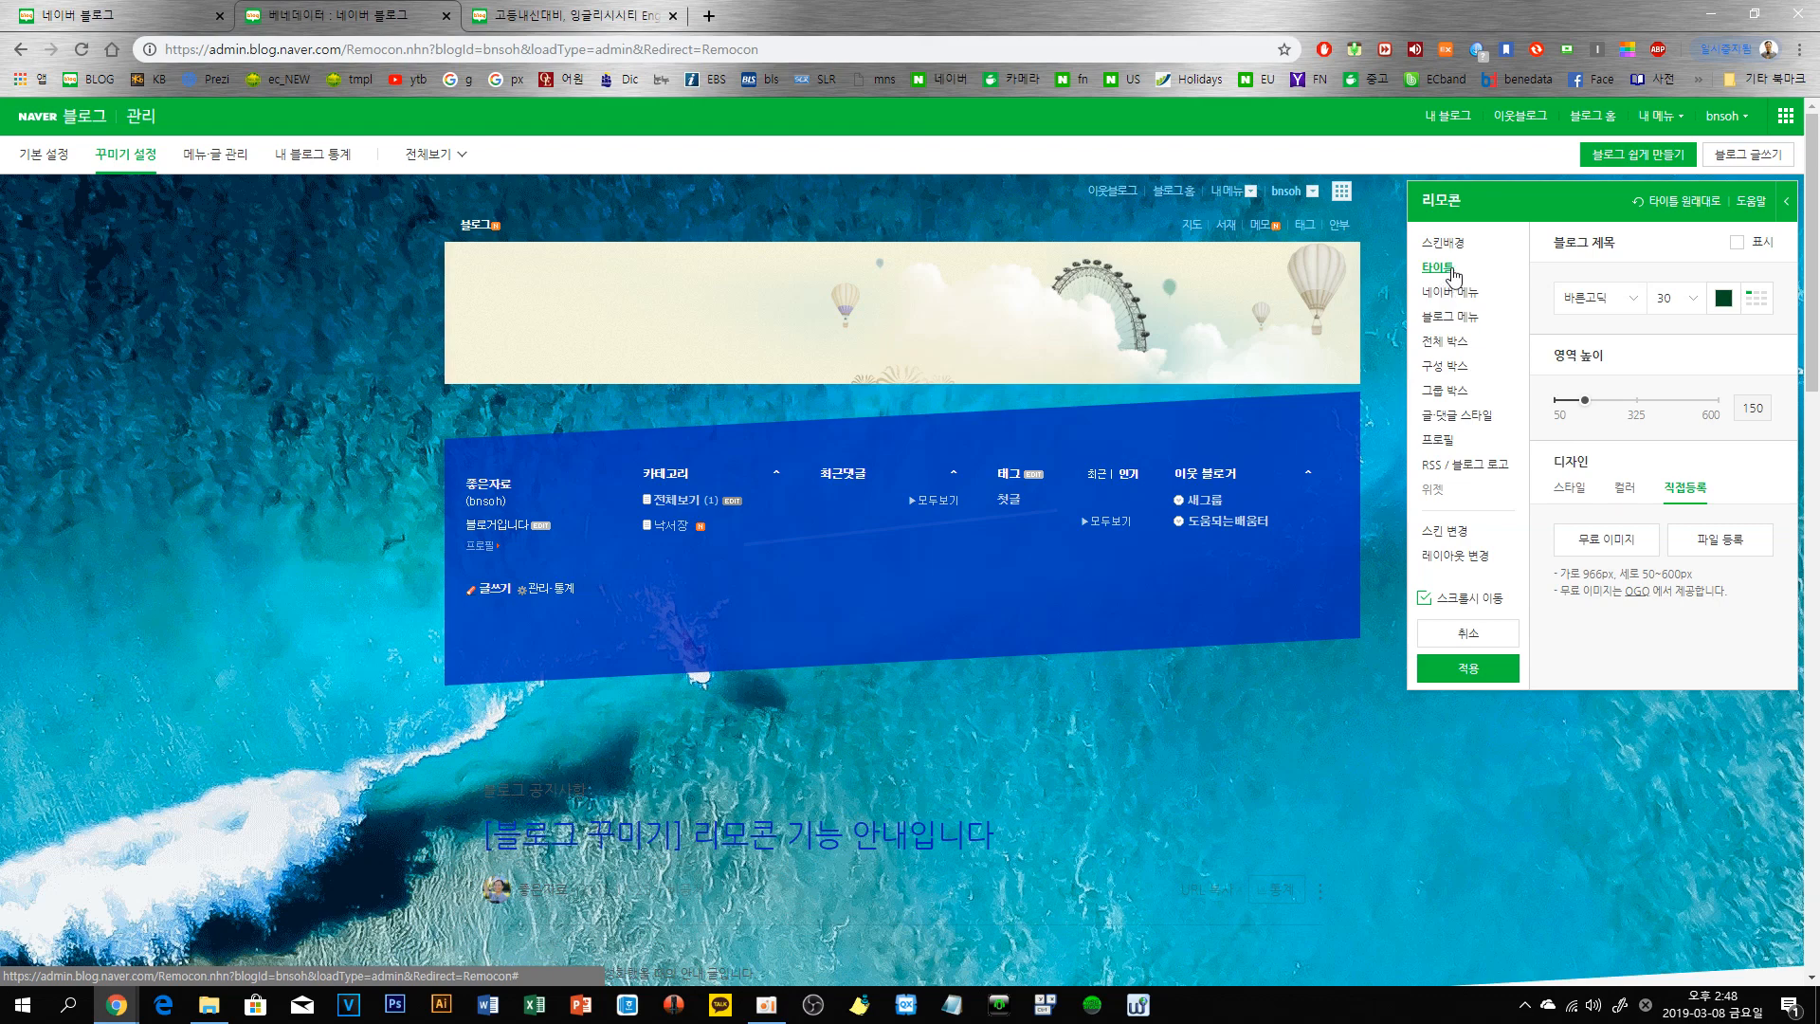
{"action": "left_click", "coordinate": [1737, 242]}
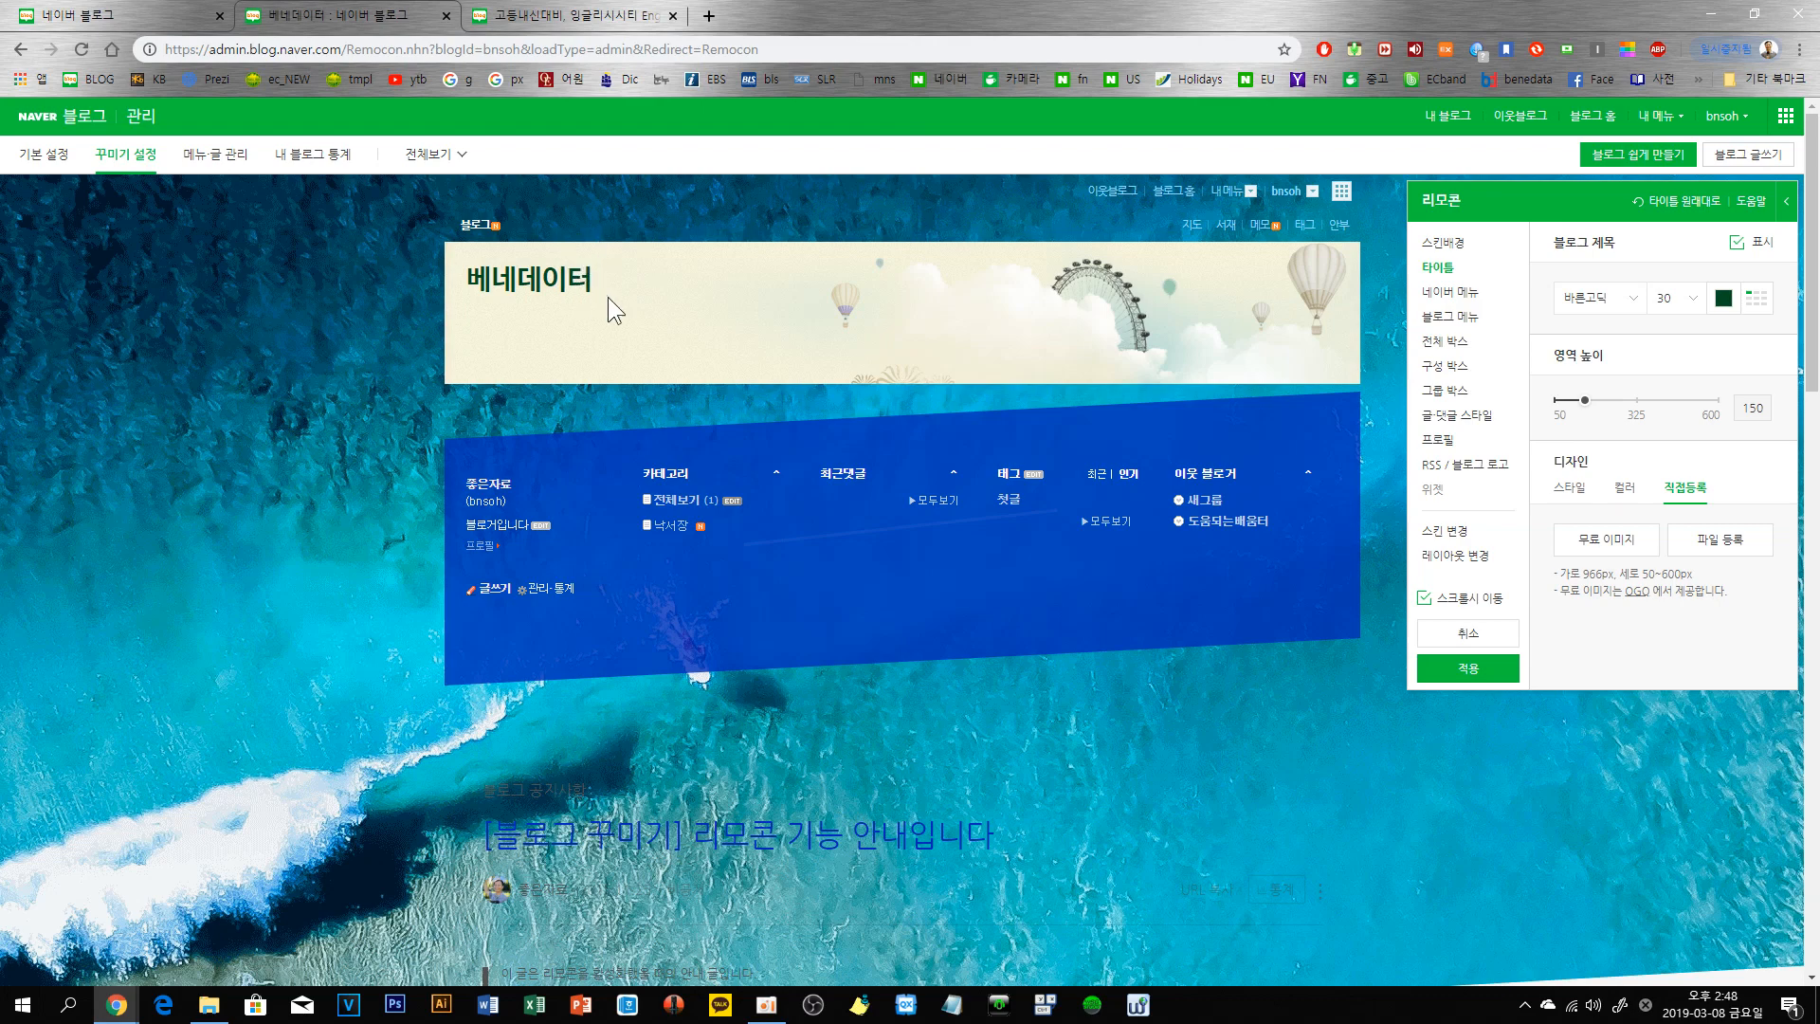
- Try the first four Naver menu (네이버 메뉴) designs and apply the first one in the list
{"action": "left_click", "coordinate": [1463, 299]}
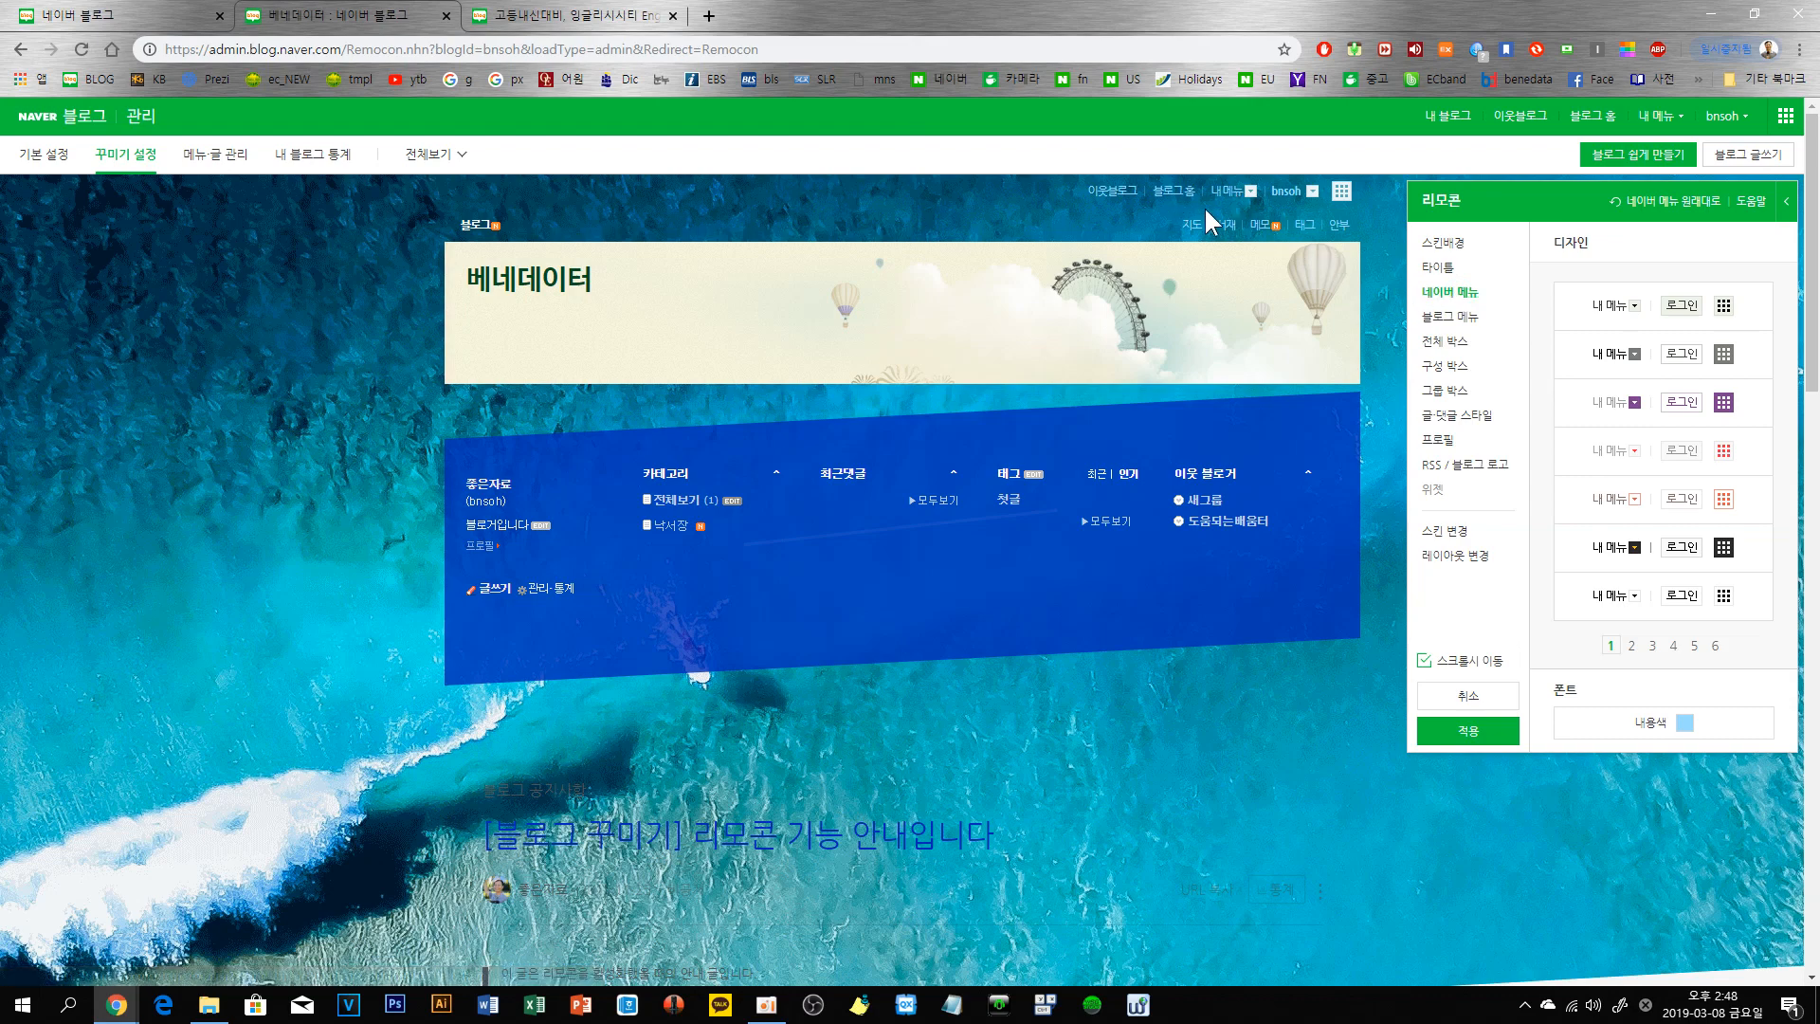
{"action": "left_click", "coordinate": [1614, 308]}
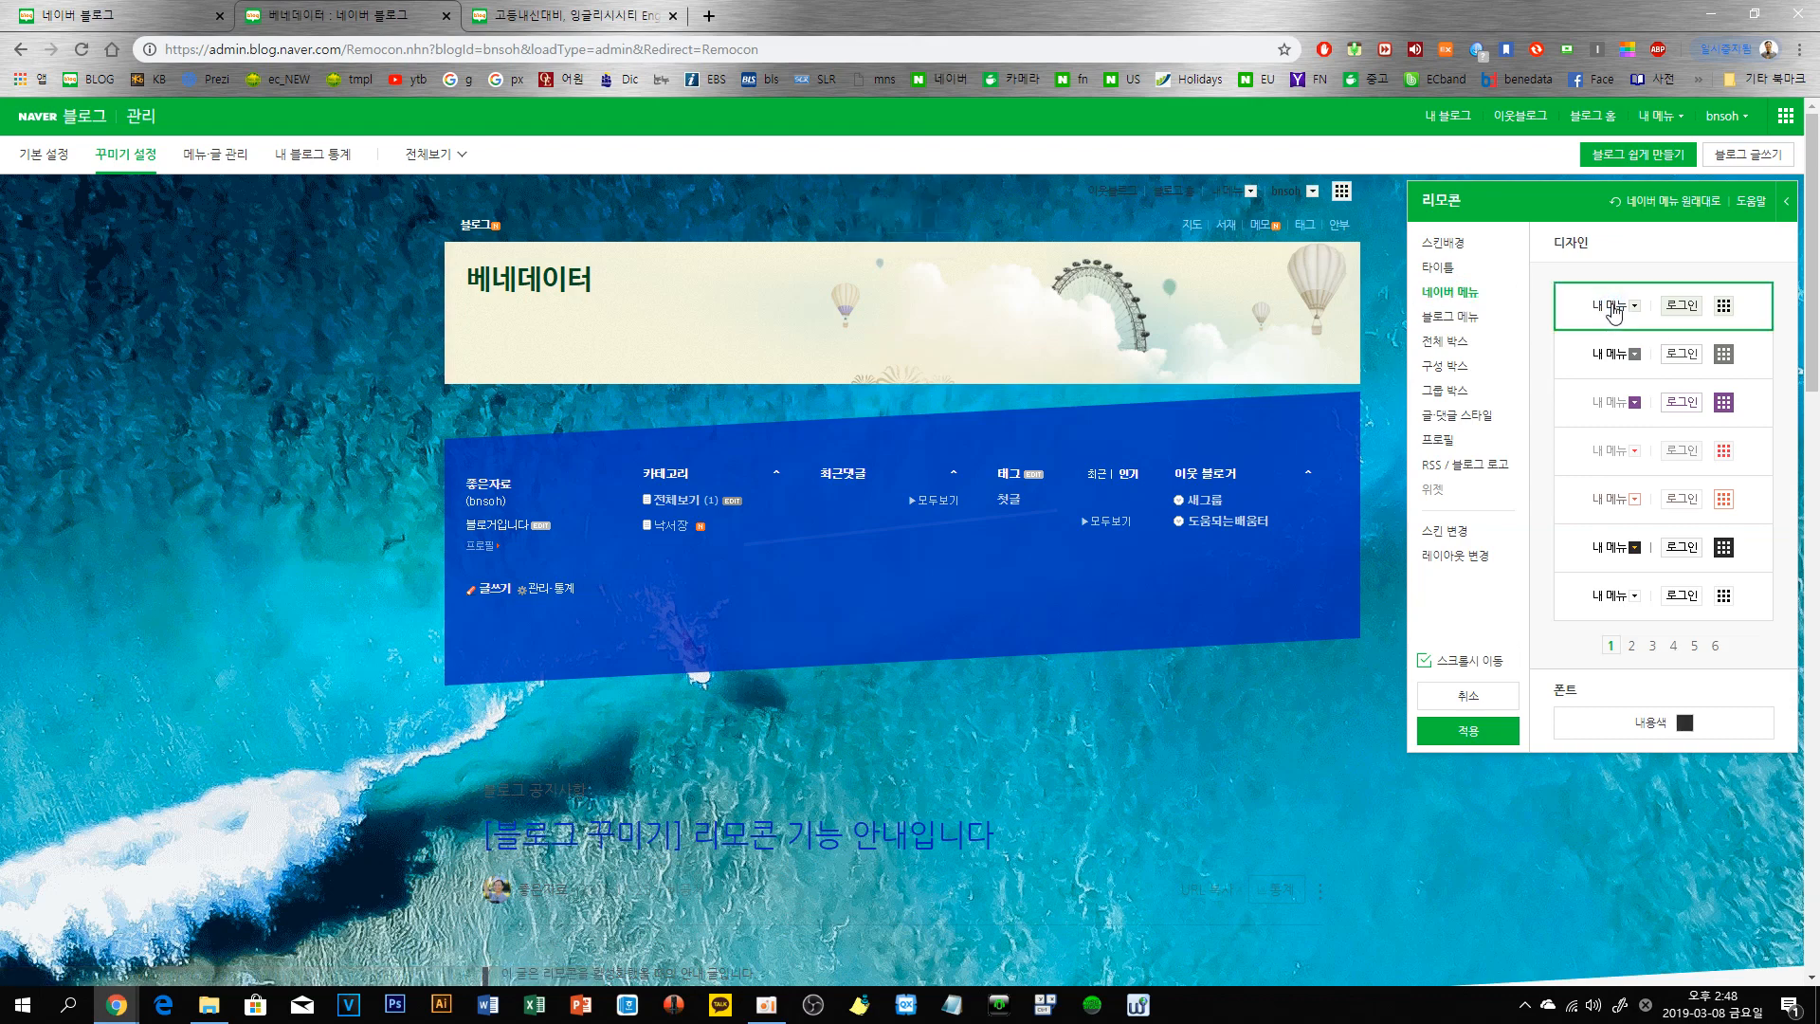
{"action": "left_click", "coordinate": [1609, 357]}
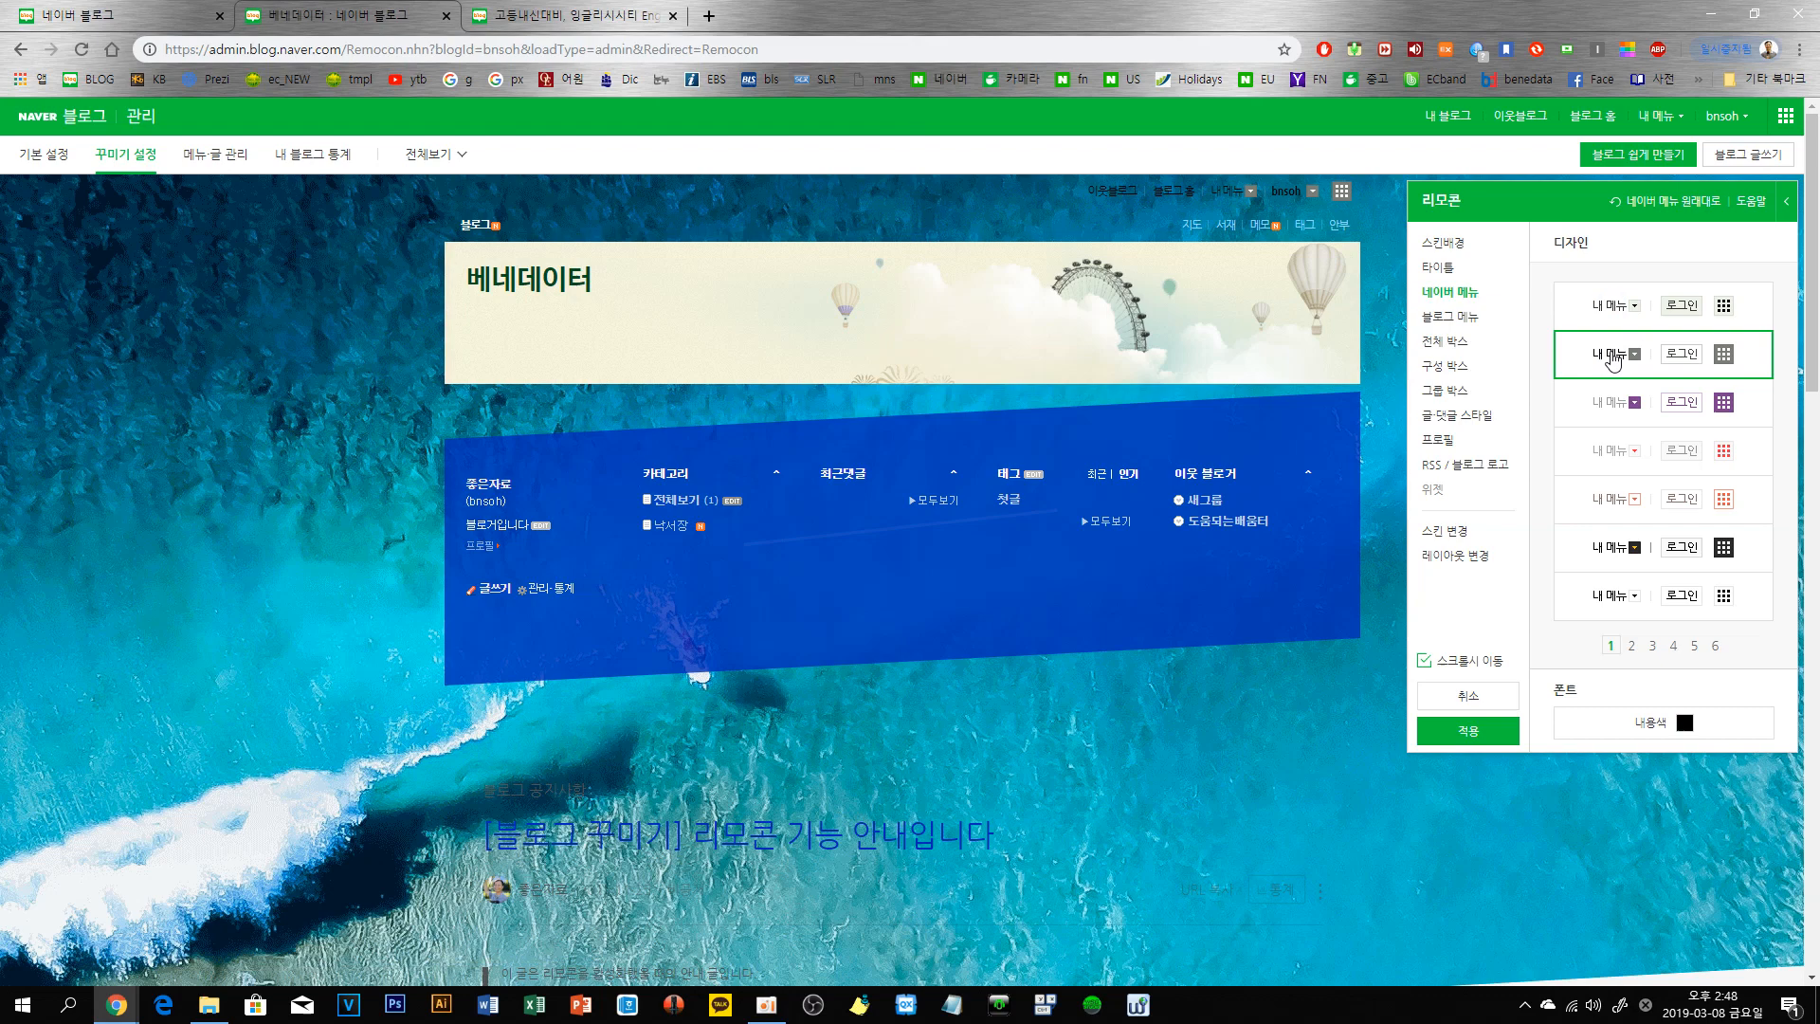
{"action": "left_click", "coordinate": [1607, 408]}
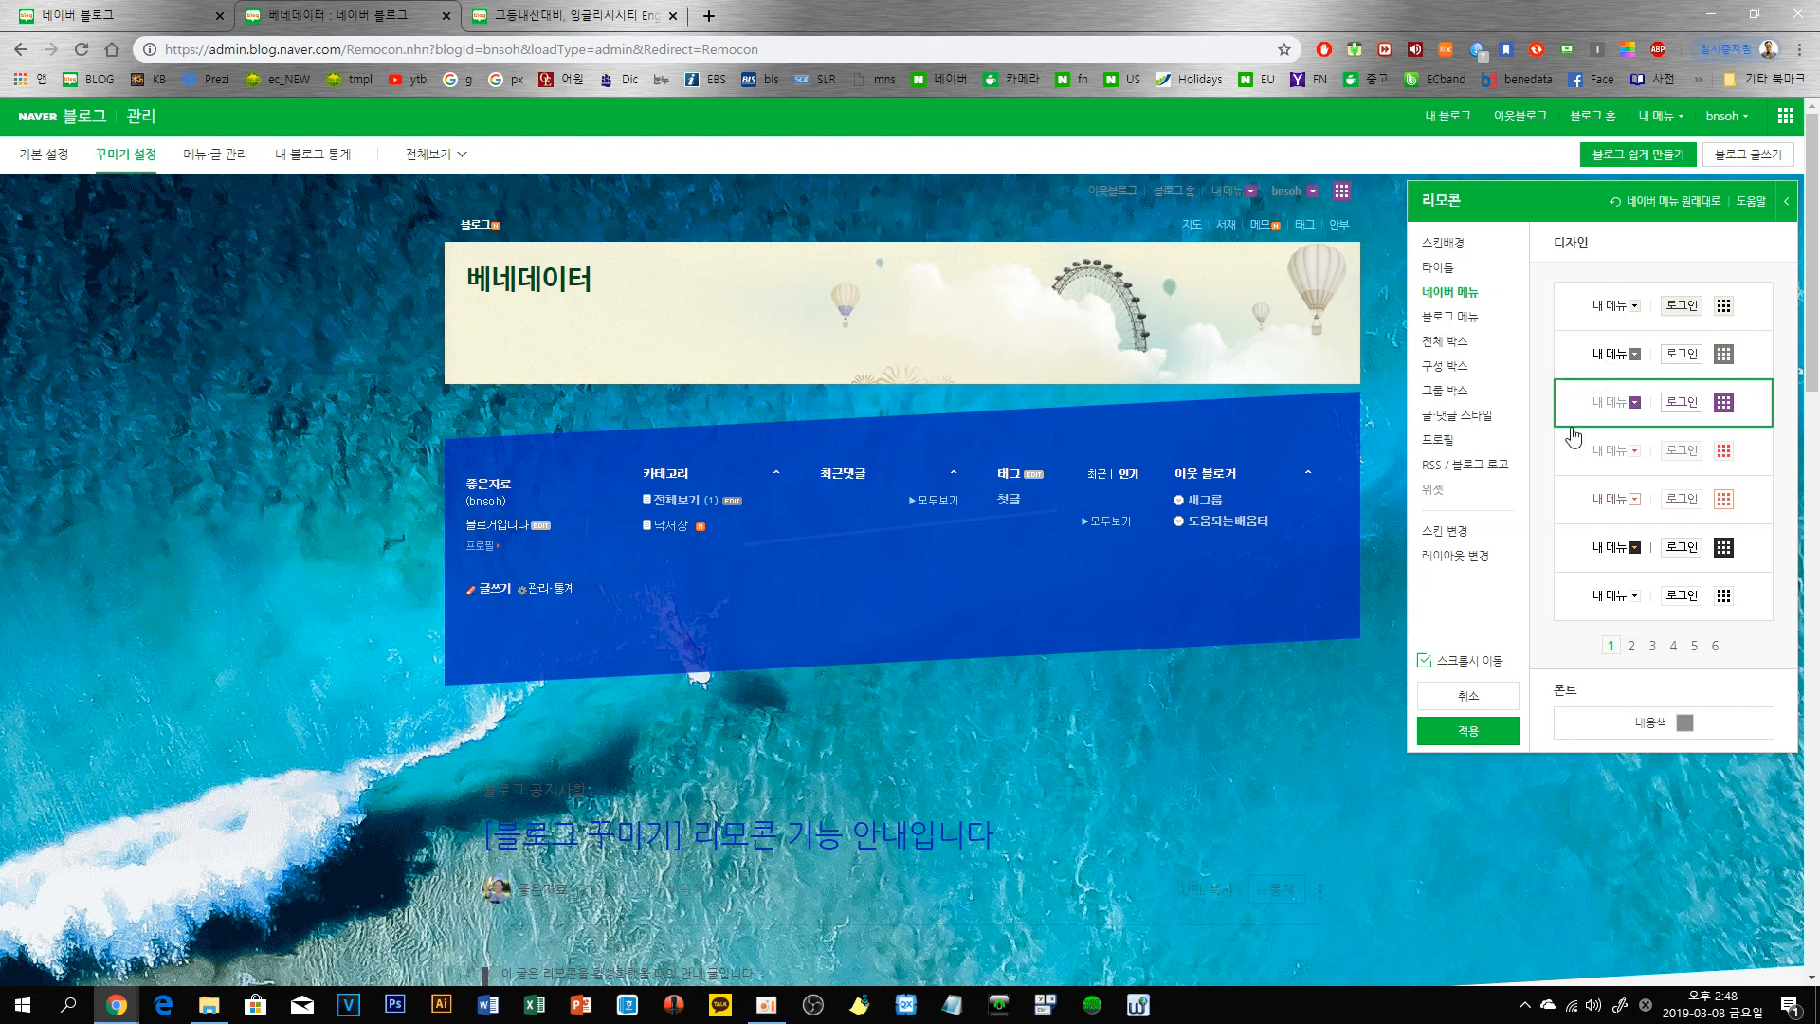
{"action": "left_click", "coordinate": [1616, 453]}
{"action": "left_click", "coordinate": [1607, 403]}
{"action": "left_click", "coordinate": [1606, 354]}
{"action": "left_click", "coordinate": [1600, 305]}
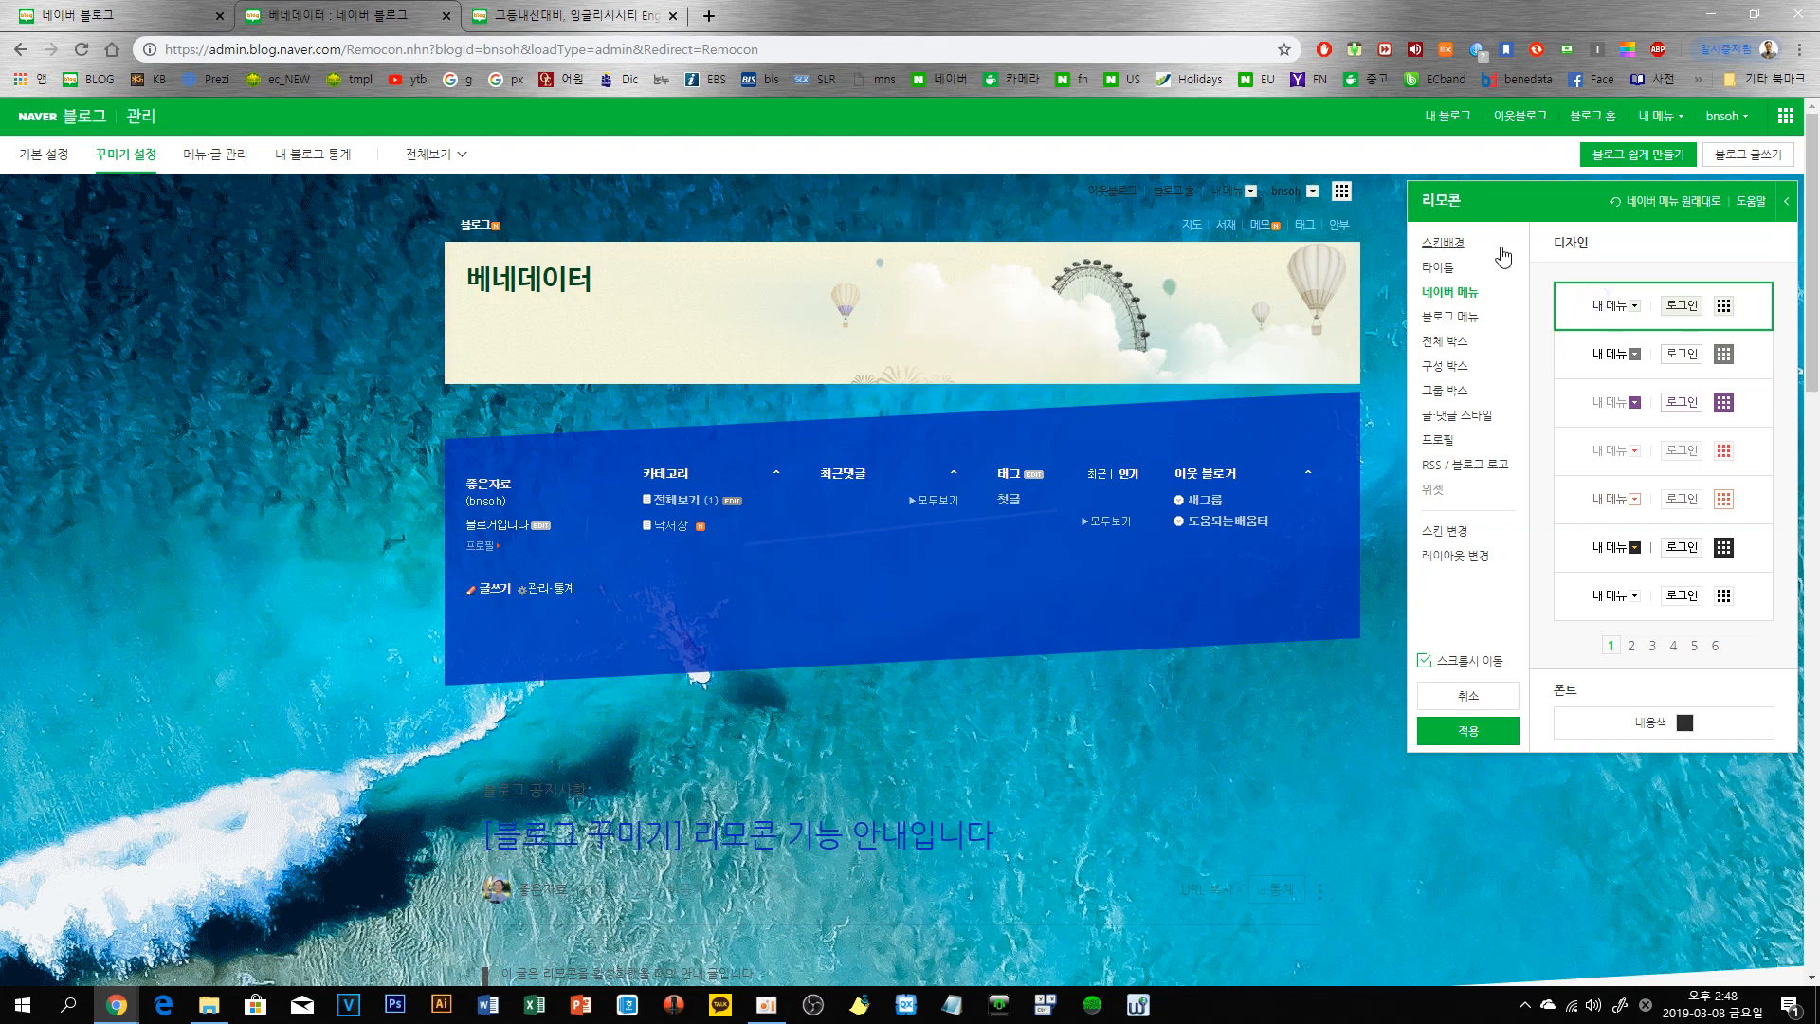
- Try the red and cloudy-sky skin background styles, and set the background to solid white #FFFFFF instead
{"action": "left_click", "coordinate": [1449, 249]}
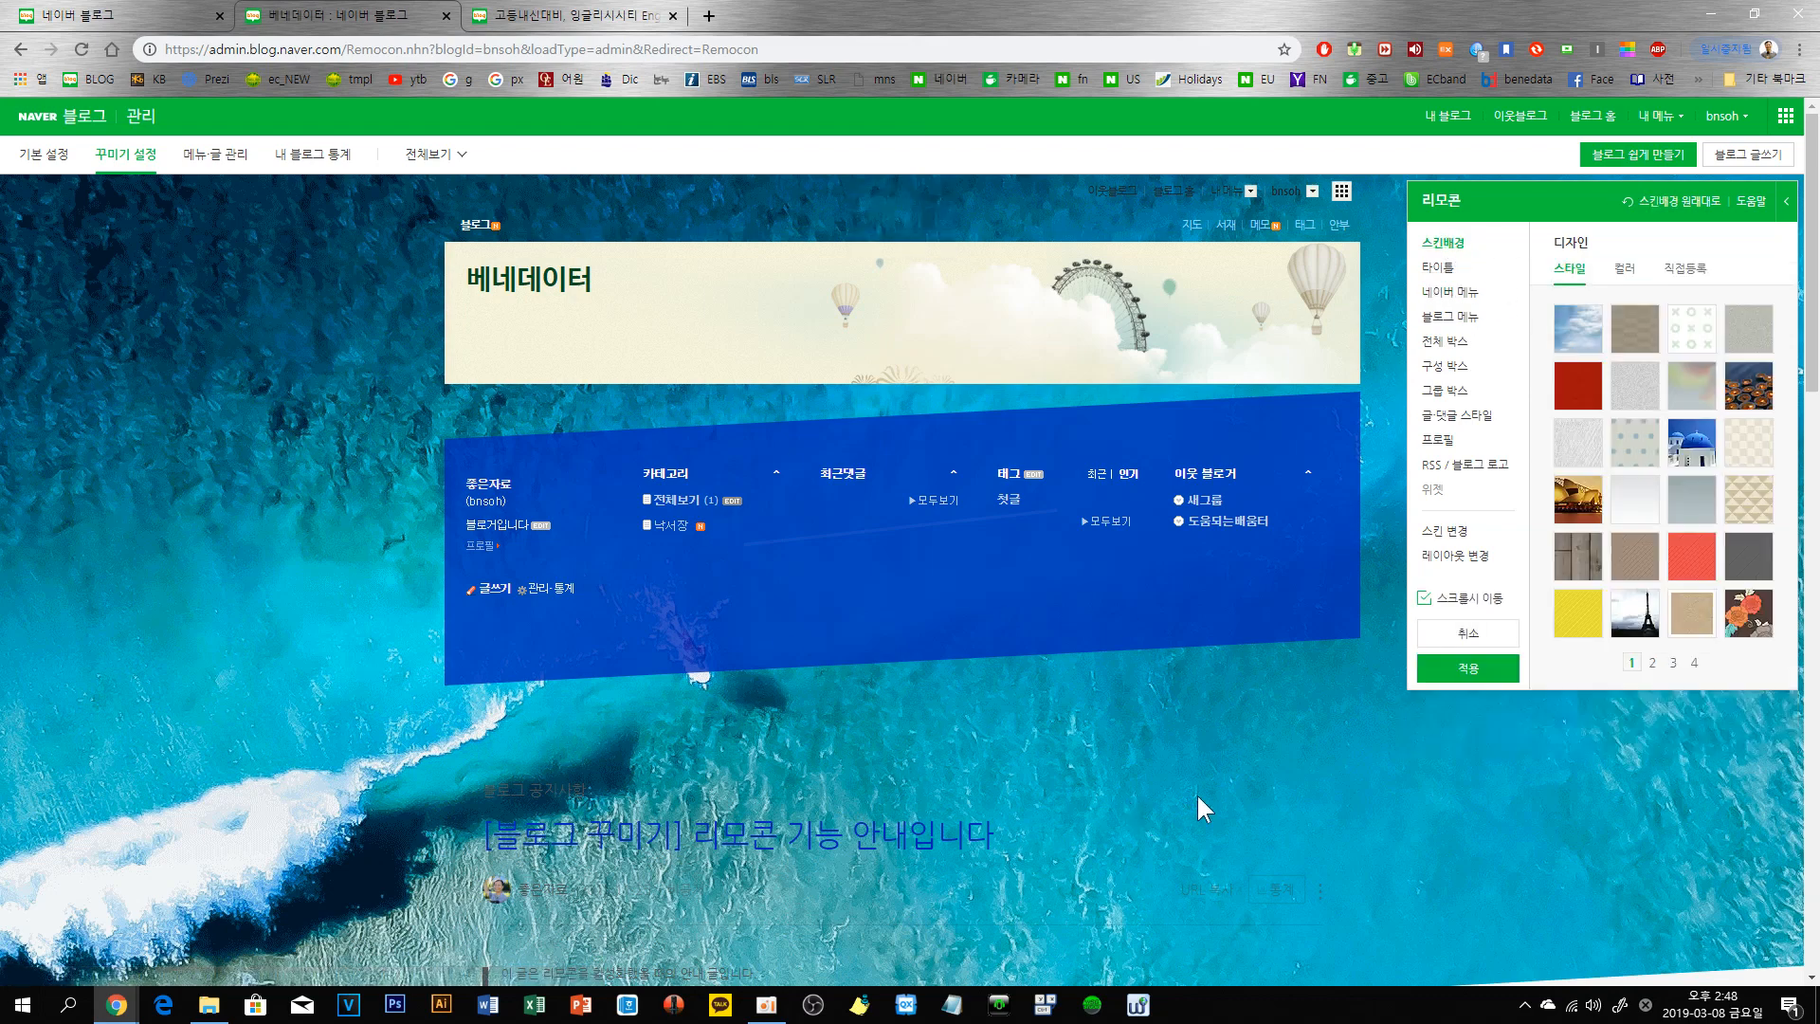
{"action": "left_click", "coordinate": [1579, 394]}
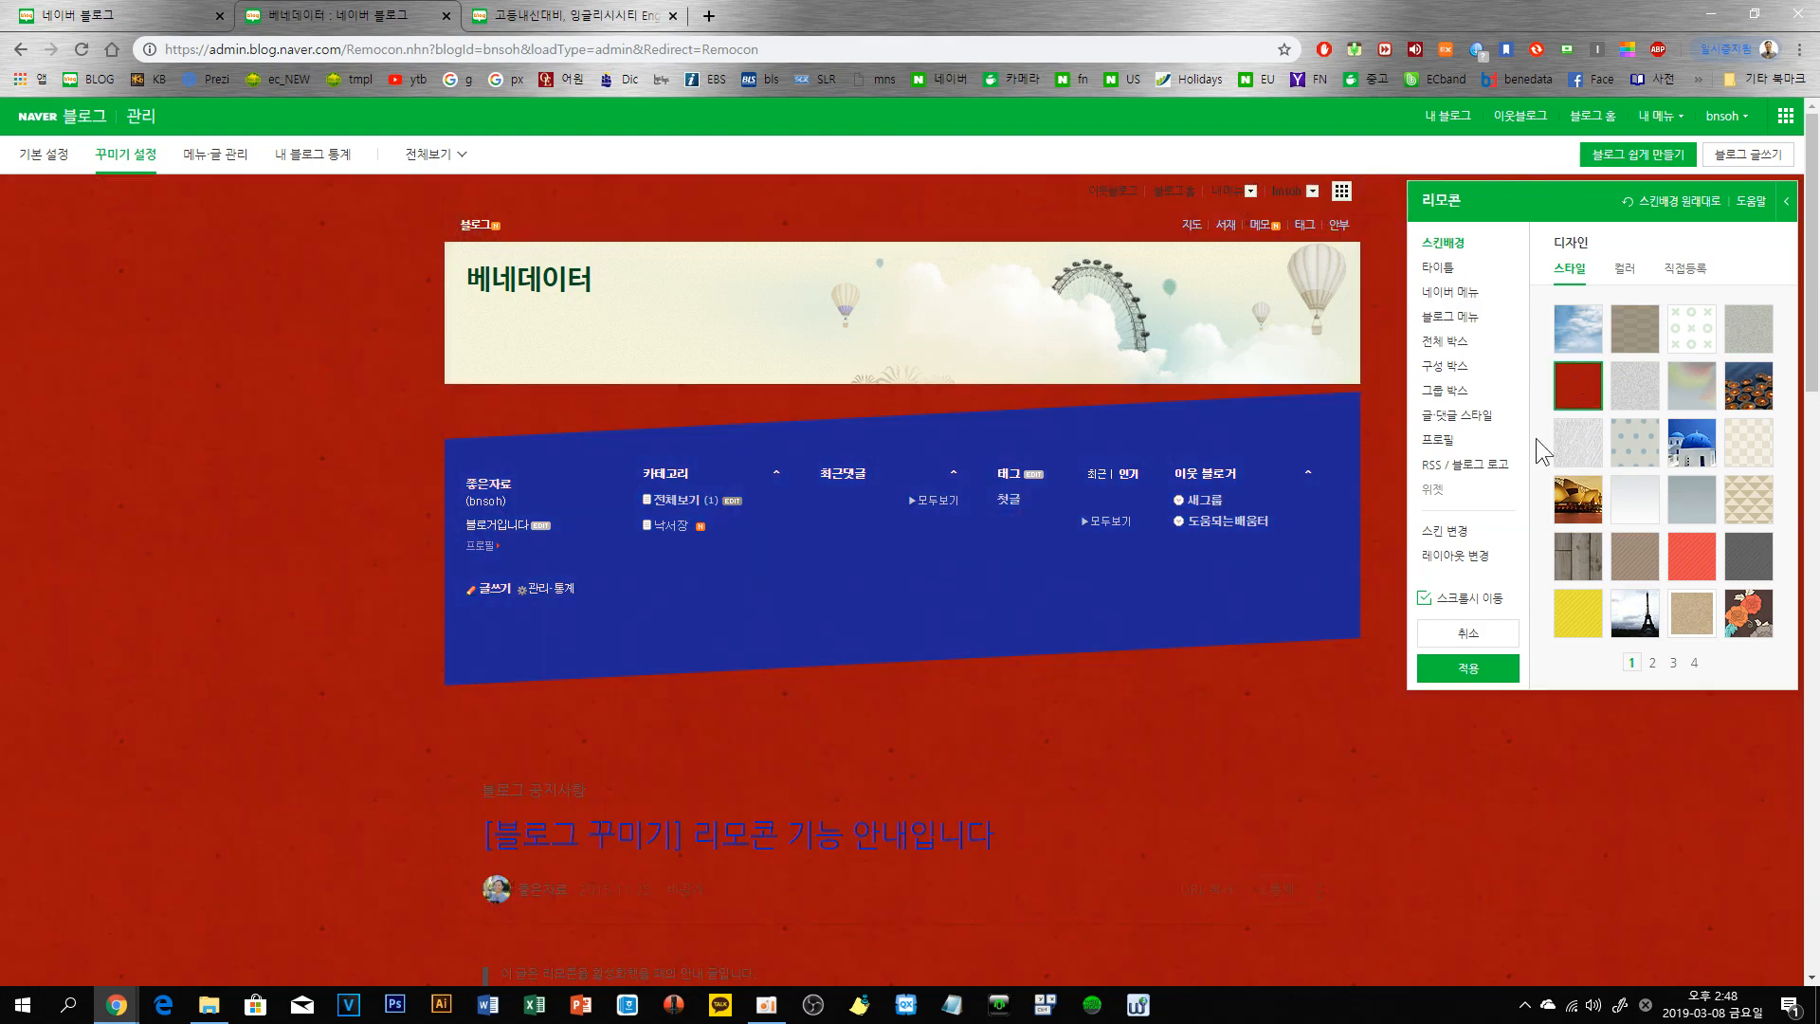
{"action": "left_click", "coordinate": [1576, 331]}
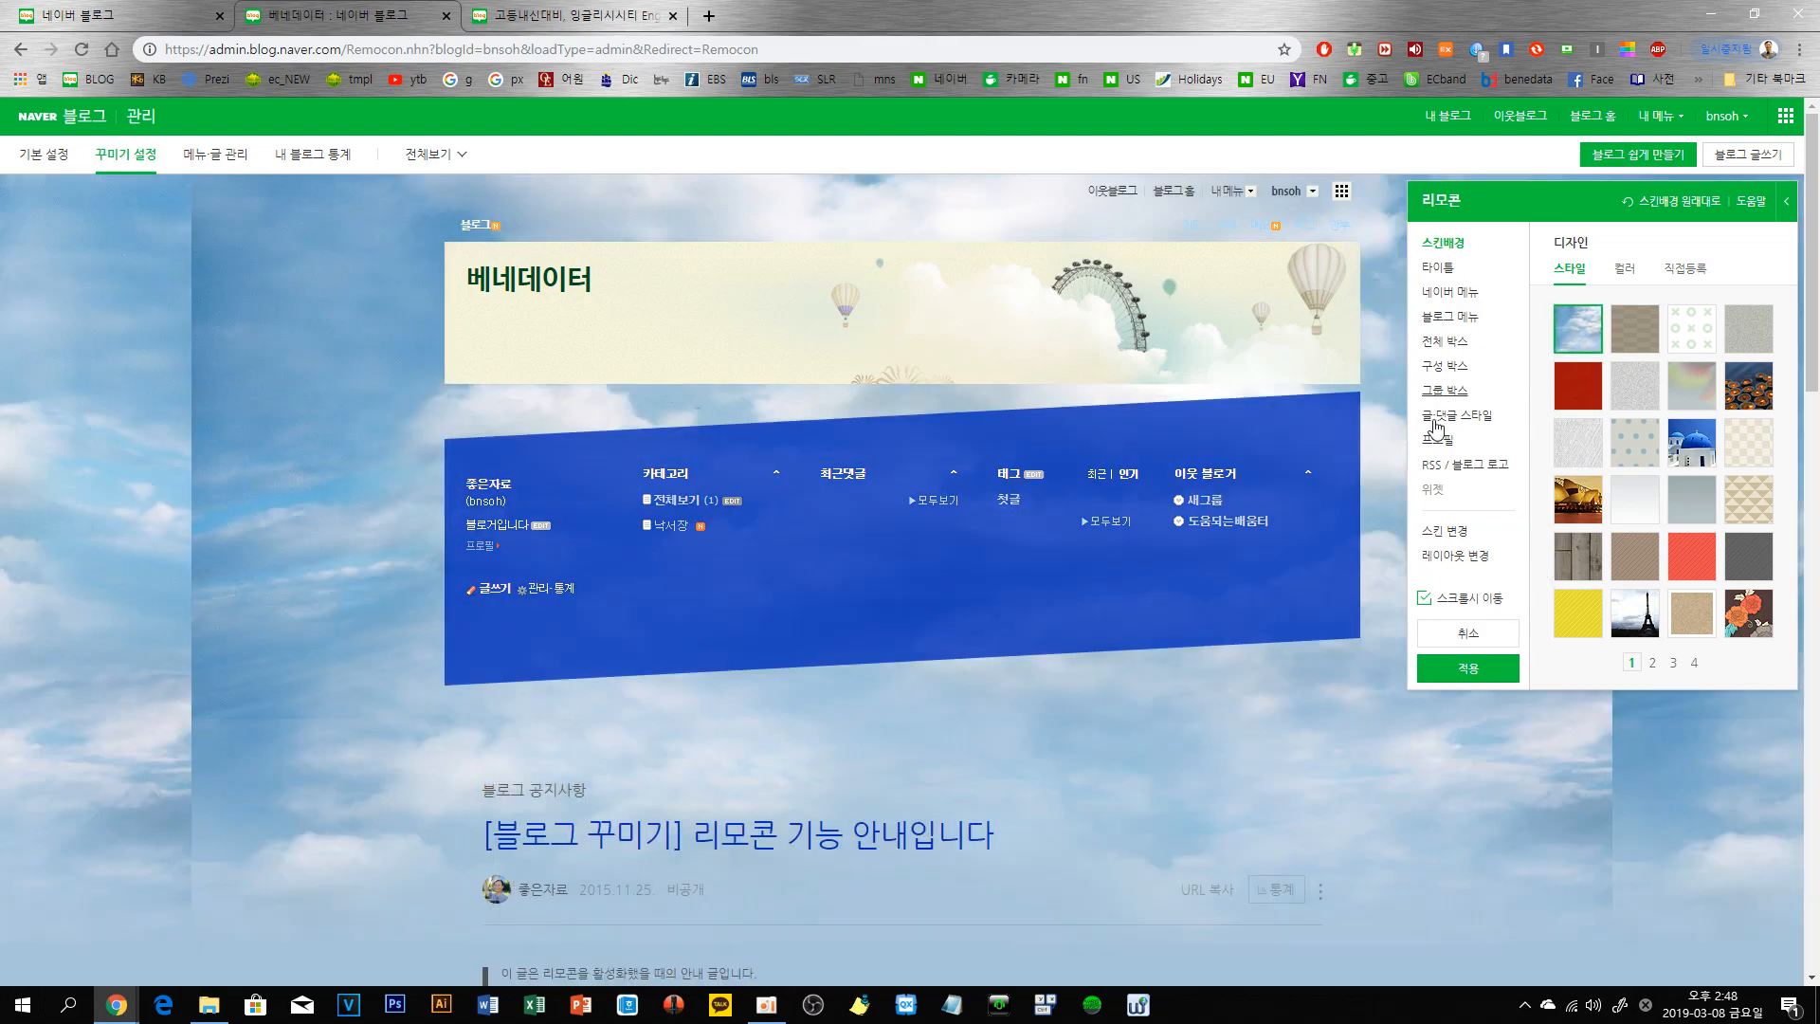
{"action": "scroll", "coordinate": [1130, 788], "scroll_direction": "down", "scroll_amount": 5}
{"action": "scroll", "coordinate": [1128, 787], "scroll_direction": "up", "scroll_amount": 5}
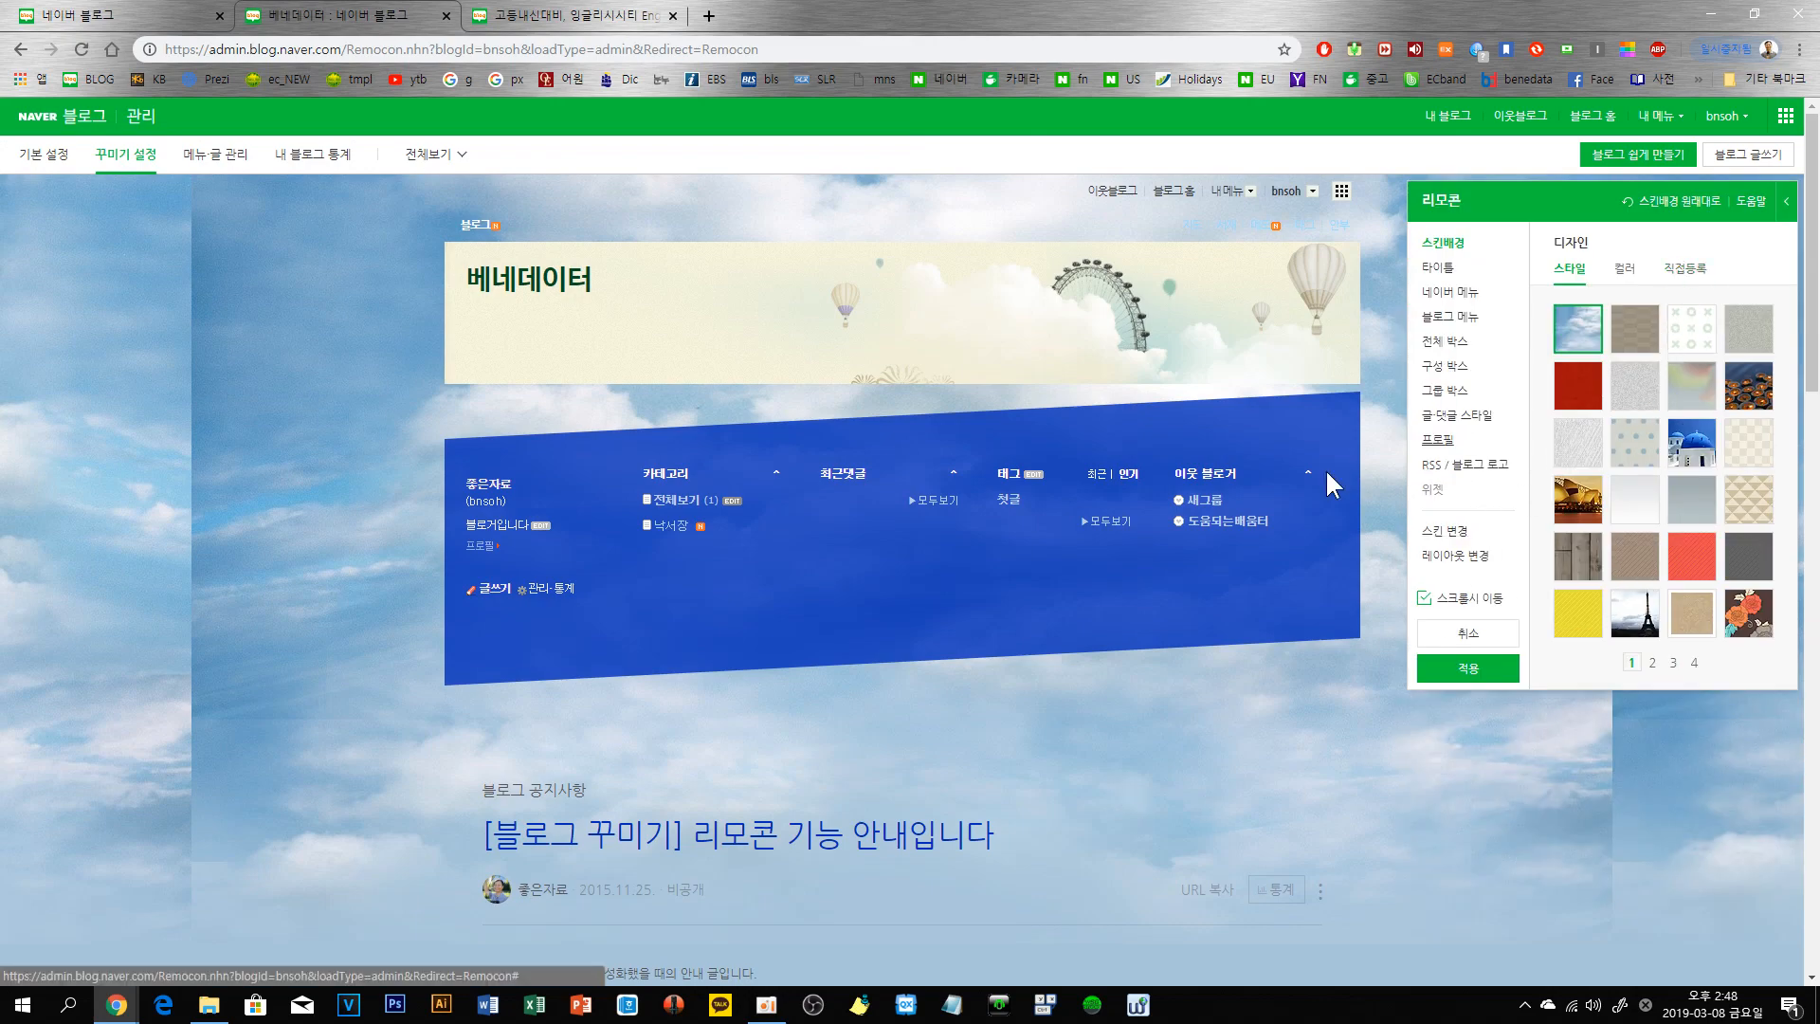
{"action": "left_click", "coordinate": [1627, 277]}
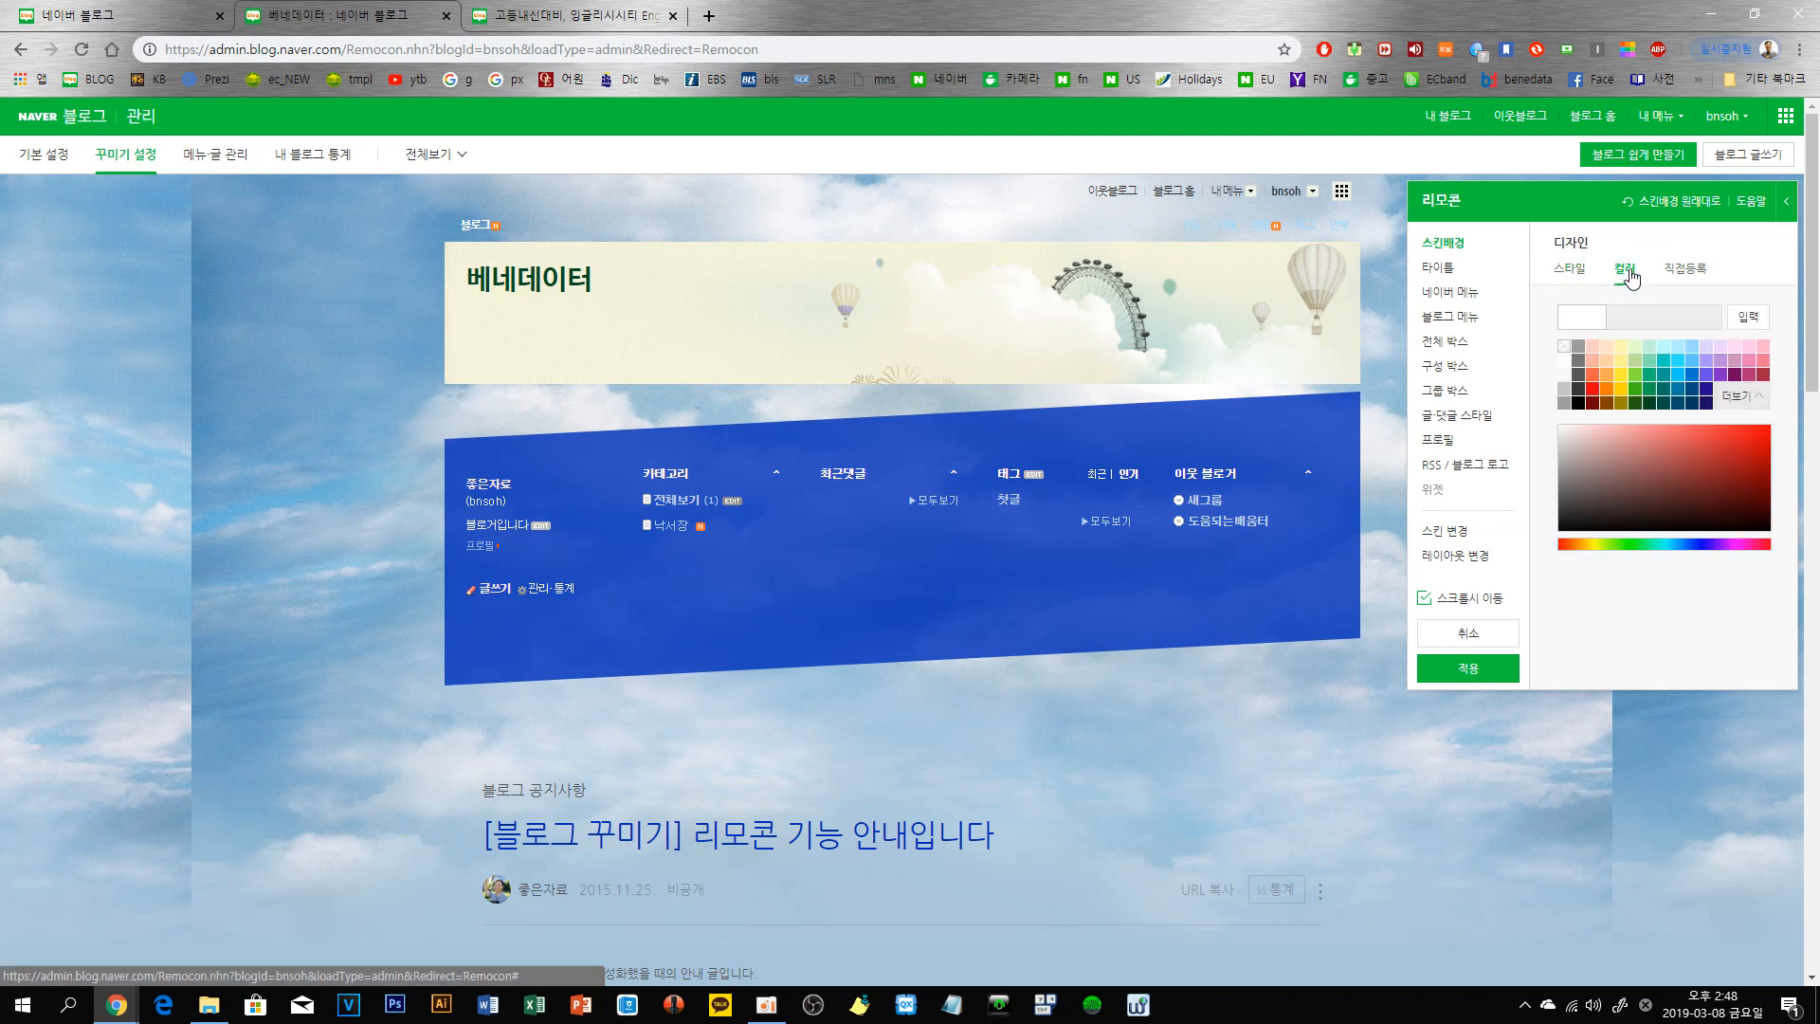
{"action": "left_click", "coordinate": [1564, 360]}
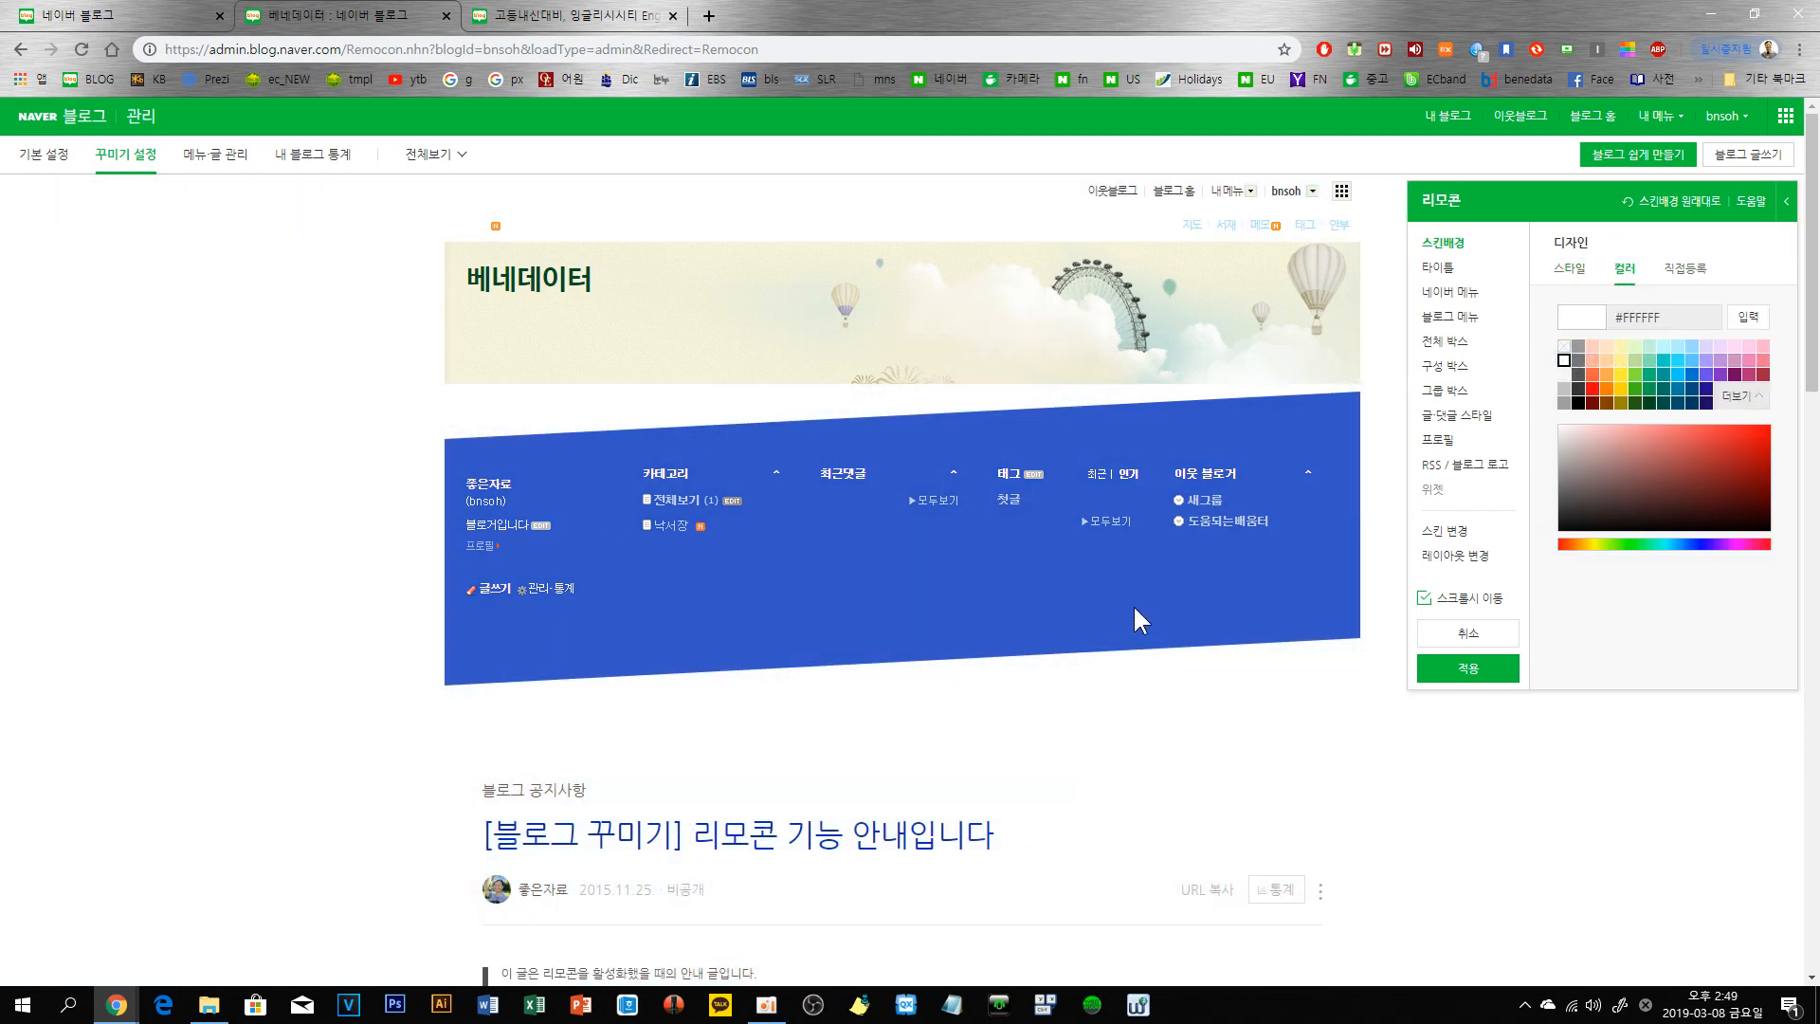
- Preview the grey, purple and red Naver menu designs against the white background and return to the first design
{"action": "left_click", "coordinate": [1439, 272]}
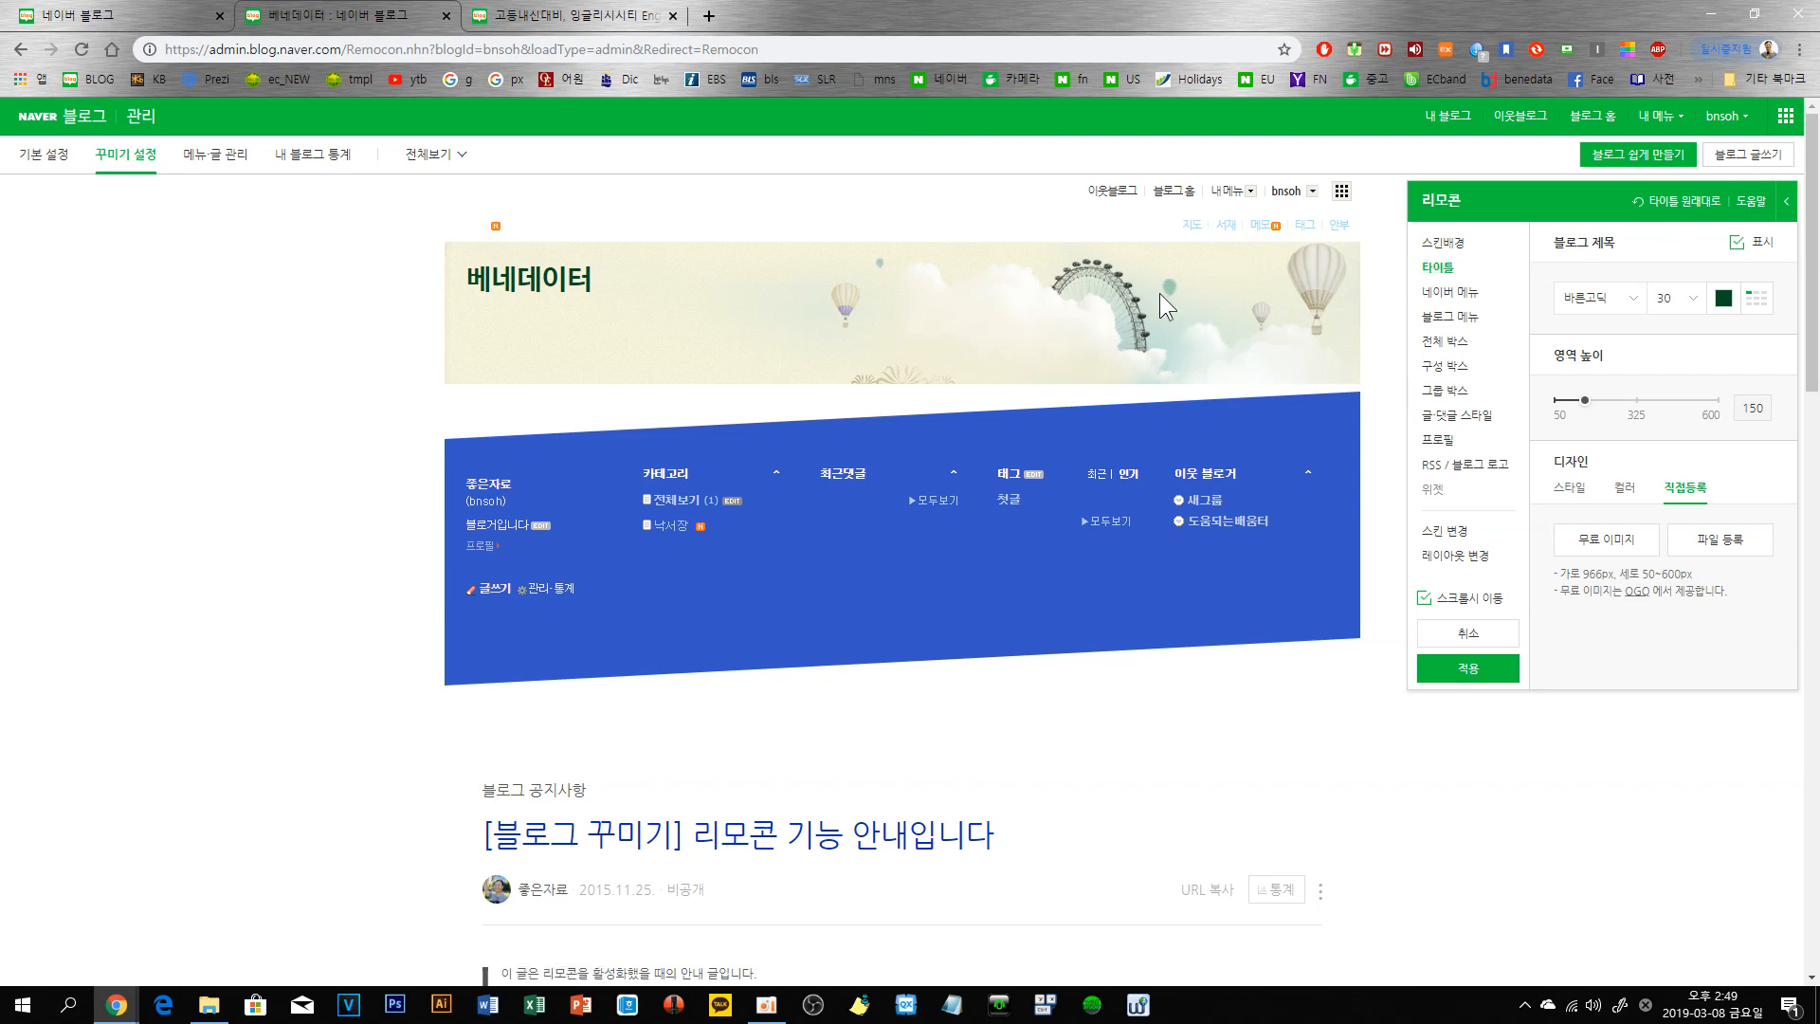
{"action": "left_click", "coordinate": [1448, 292]}
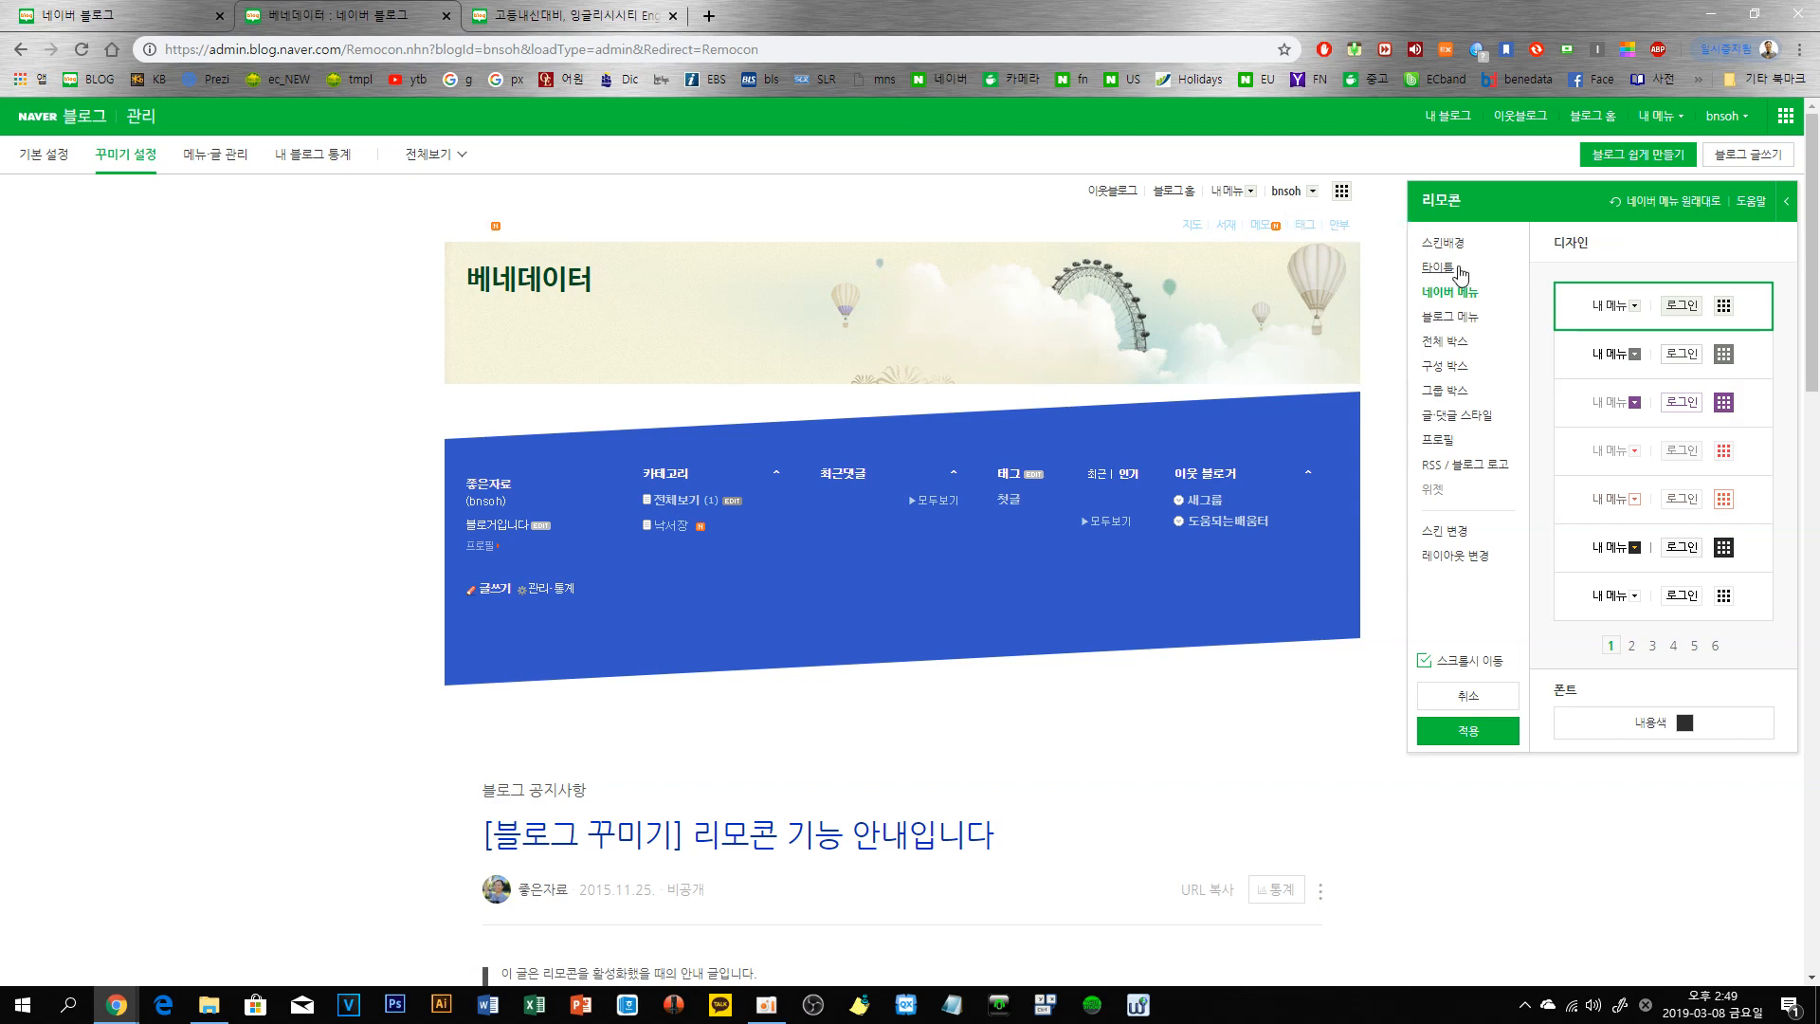
{"action": "left_click", "coordinate": [1594, 350]}
{"action": "left_click", "coordinate": [1600, 405]}
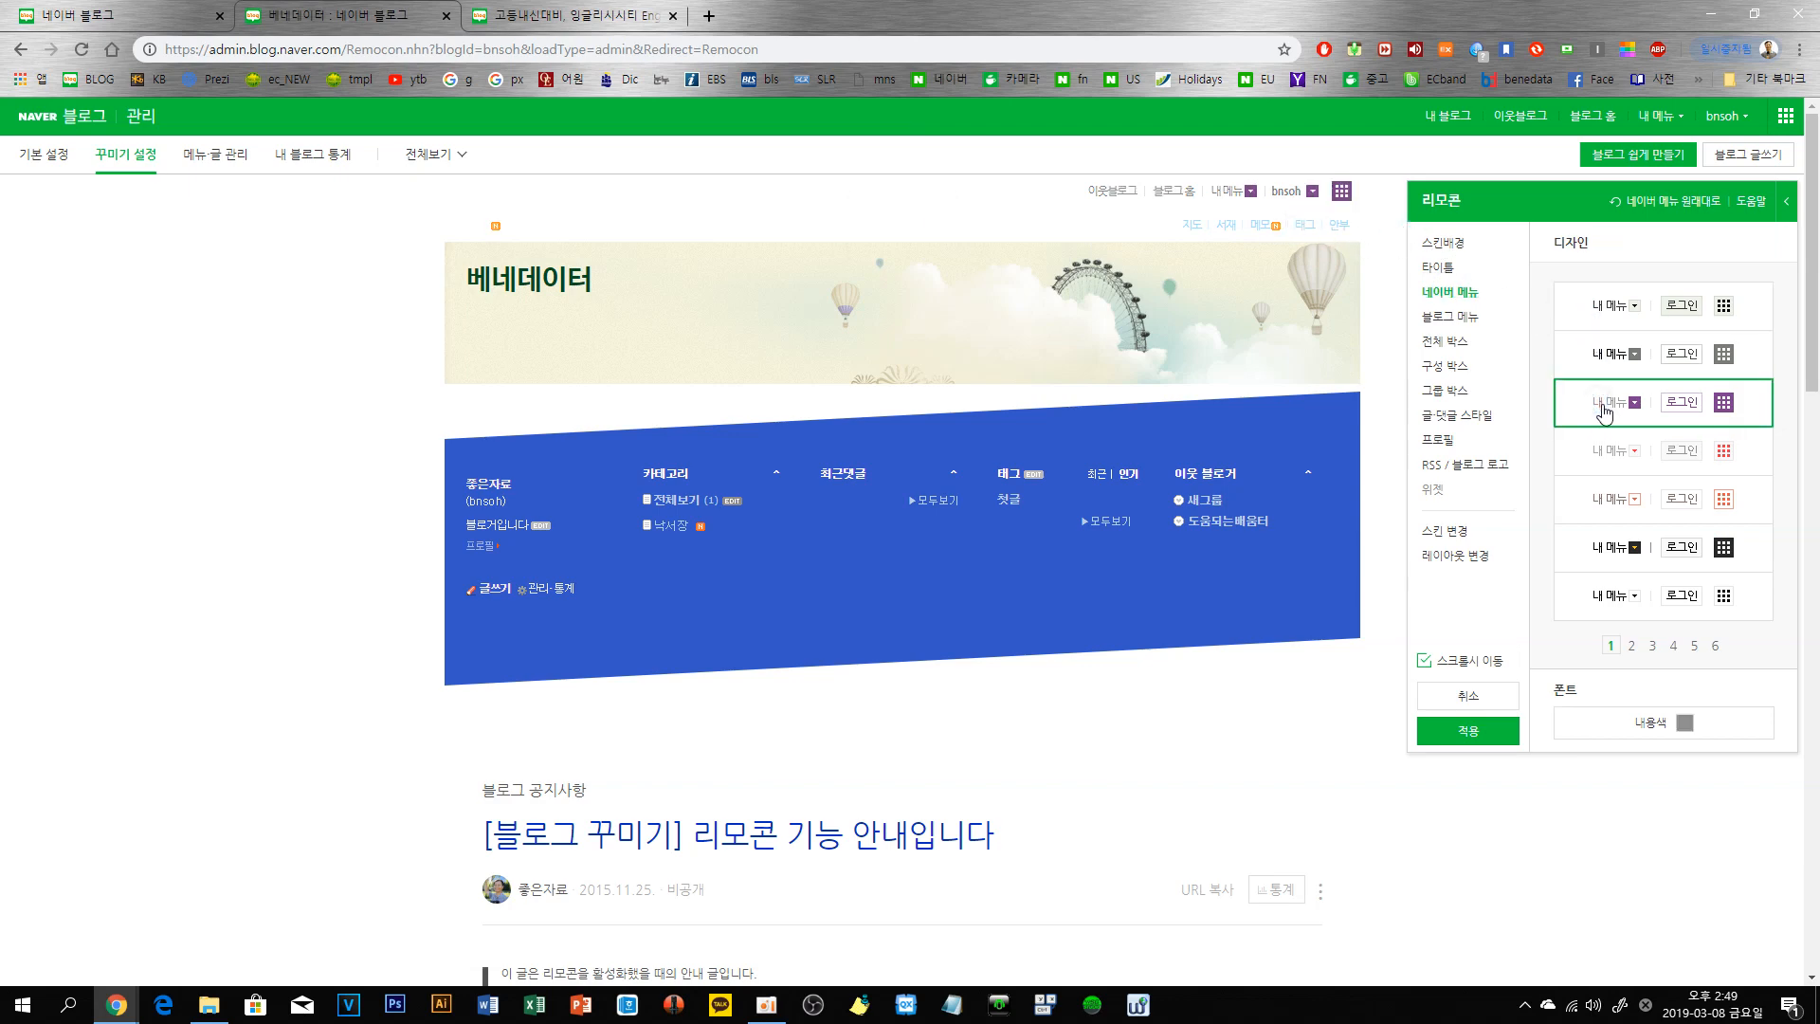
{"action": "left_click", "coordinate": [1591, 451]}
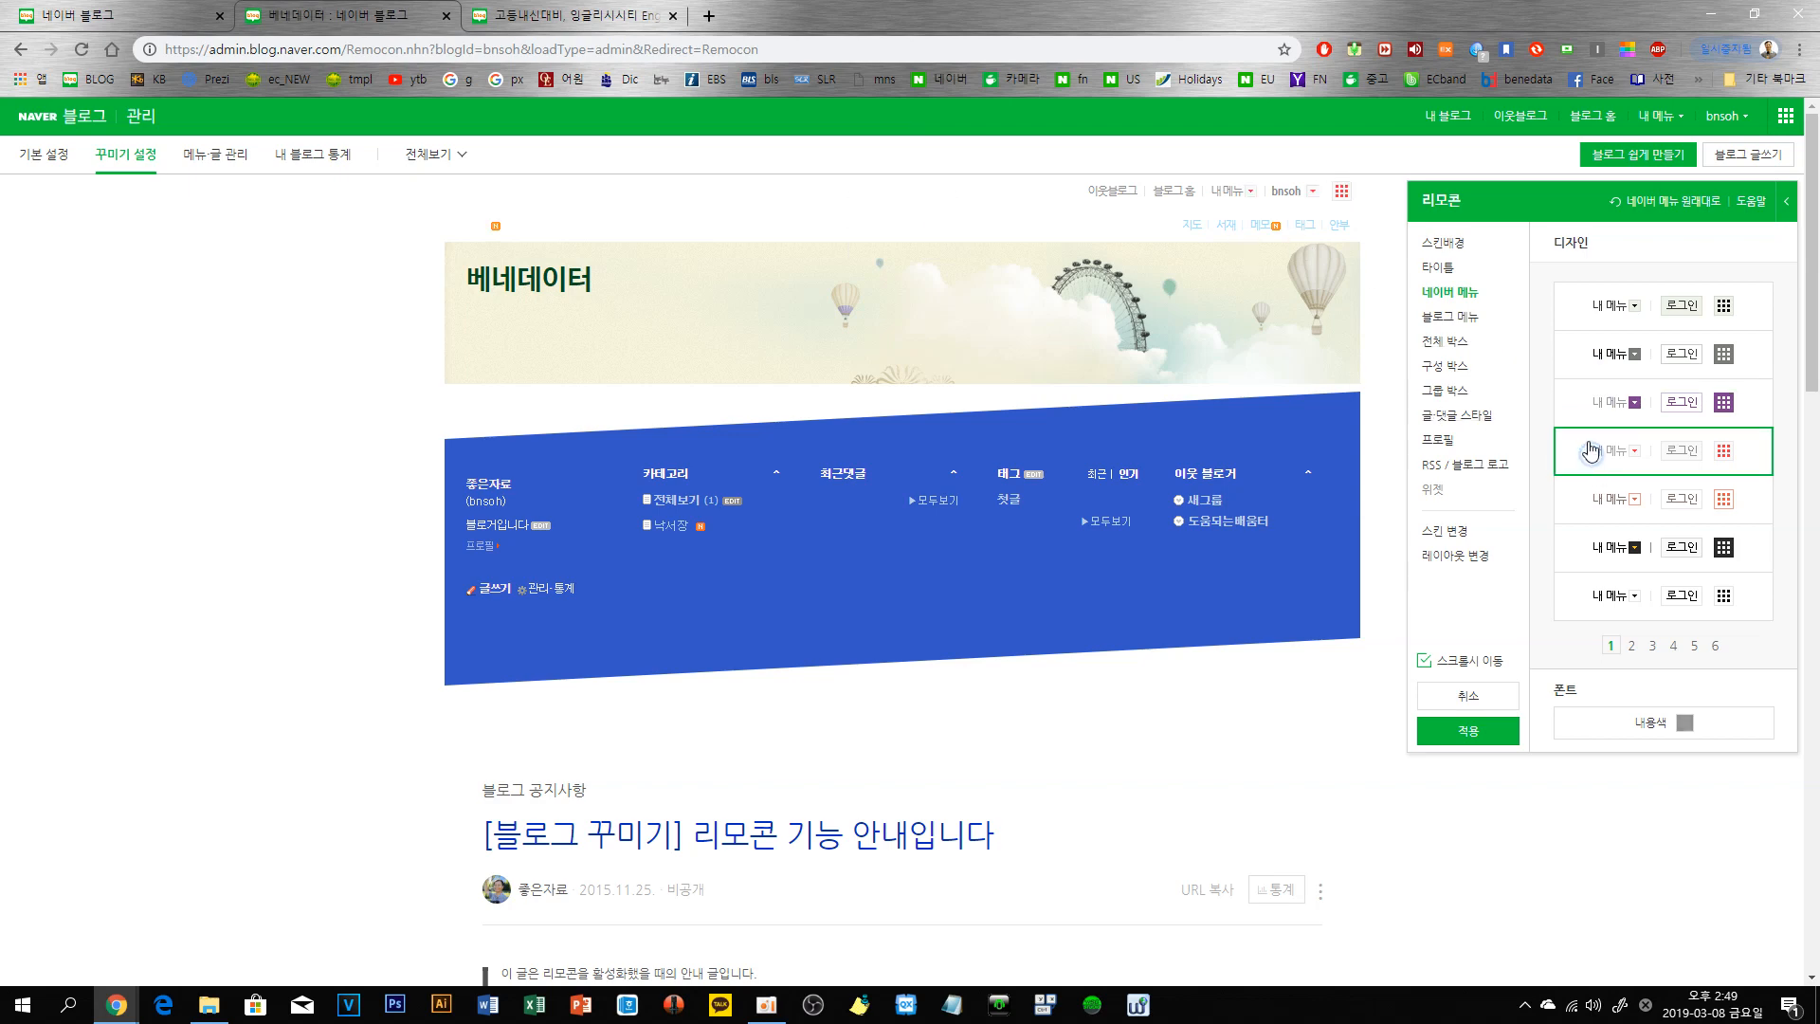
{"action": "left_click", "coordinate": [1578, 359]}
{"action": "left_click", "coordinate": [1588, 308]}
- Apply the white blog menu (블로그 메뉴) style, try the red one, and return to the white style
{"action": "left_click", "coordinate": [1449, 317]}
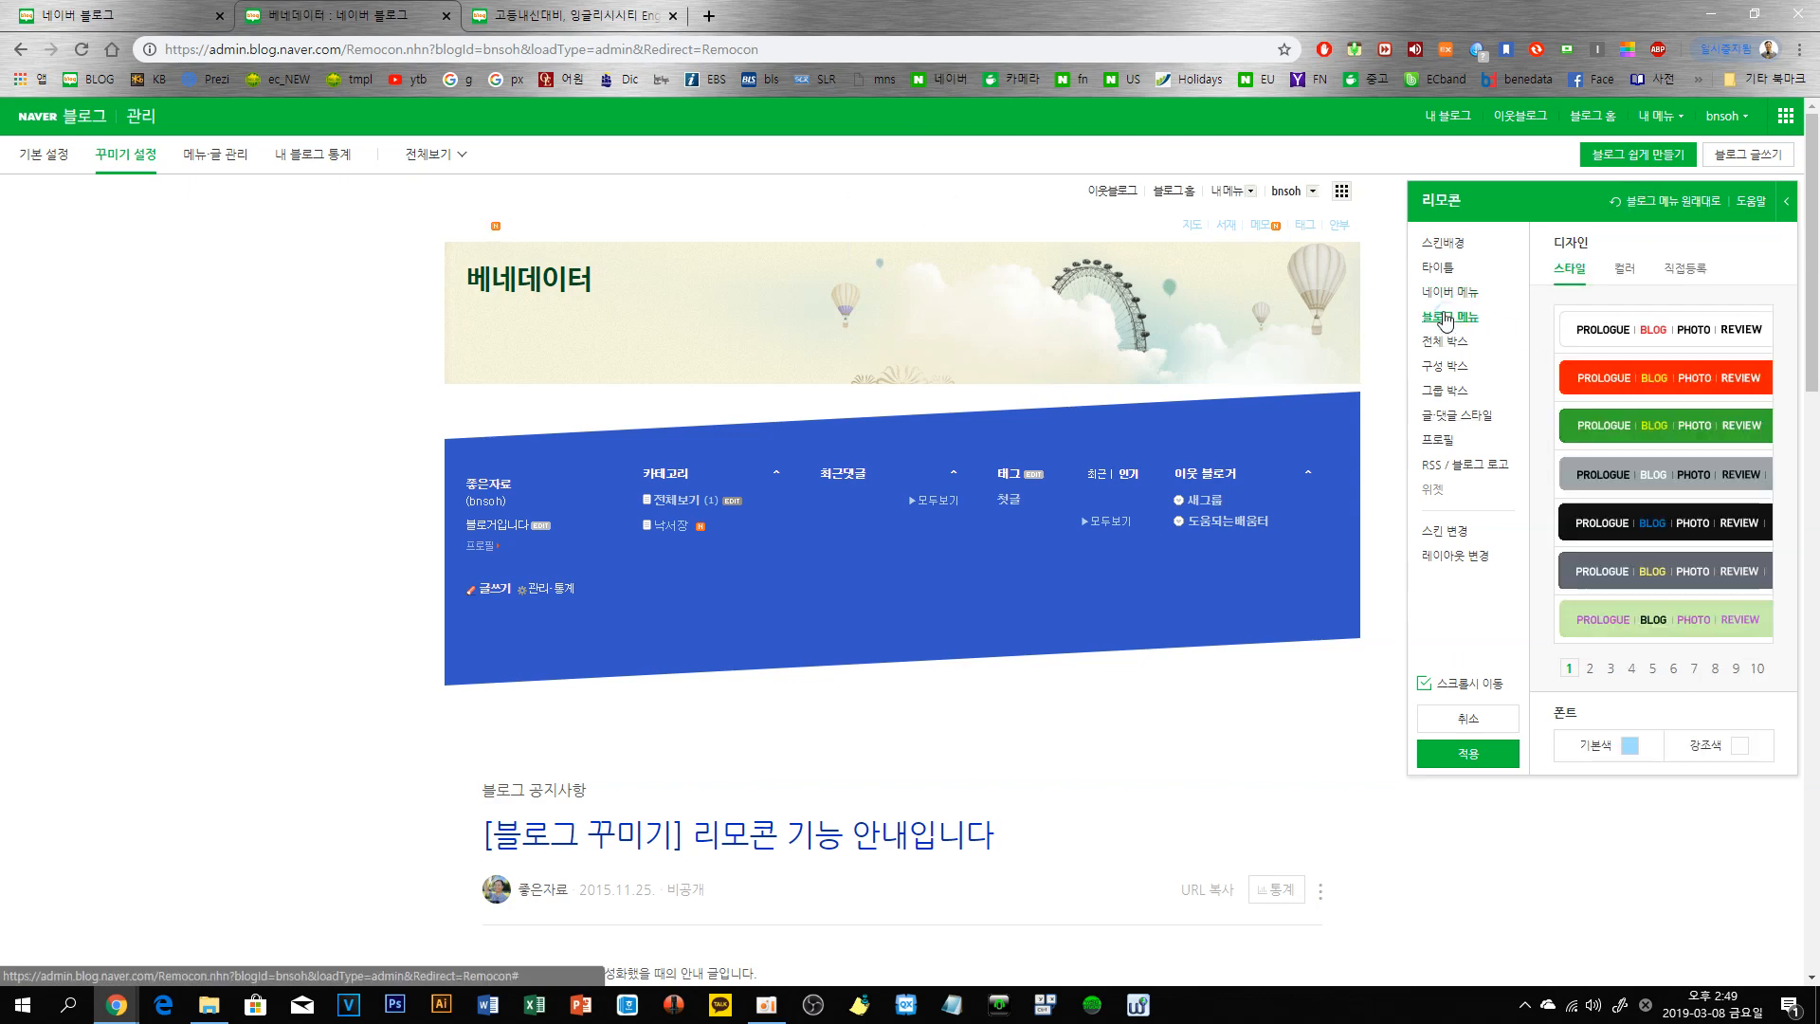
{"action": "left_click", "coordinate": [1626, 329]}
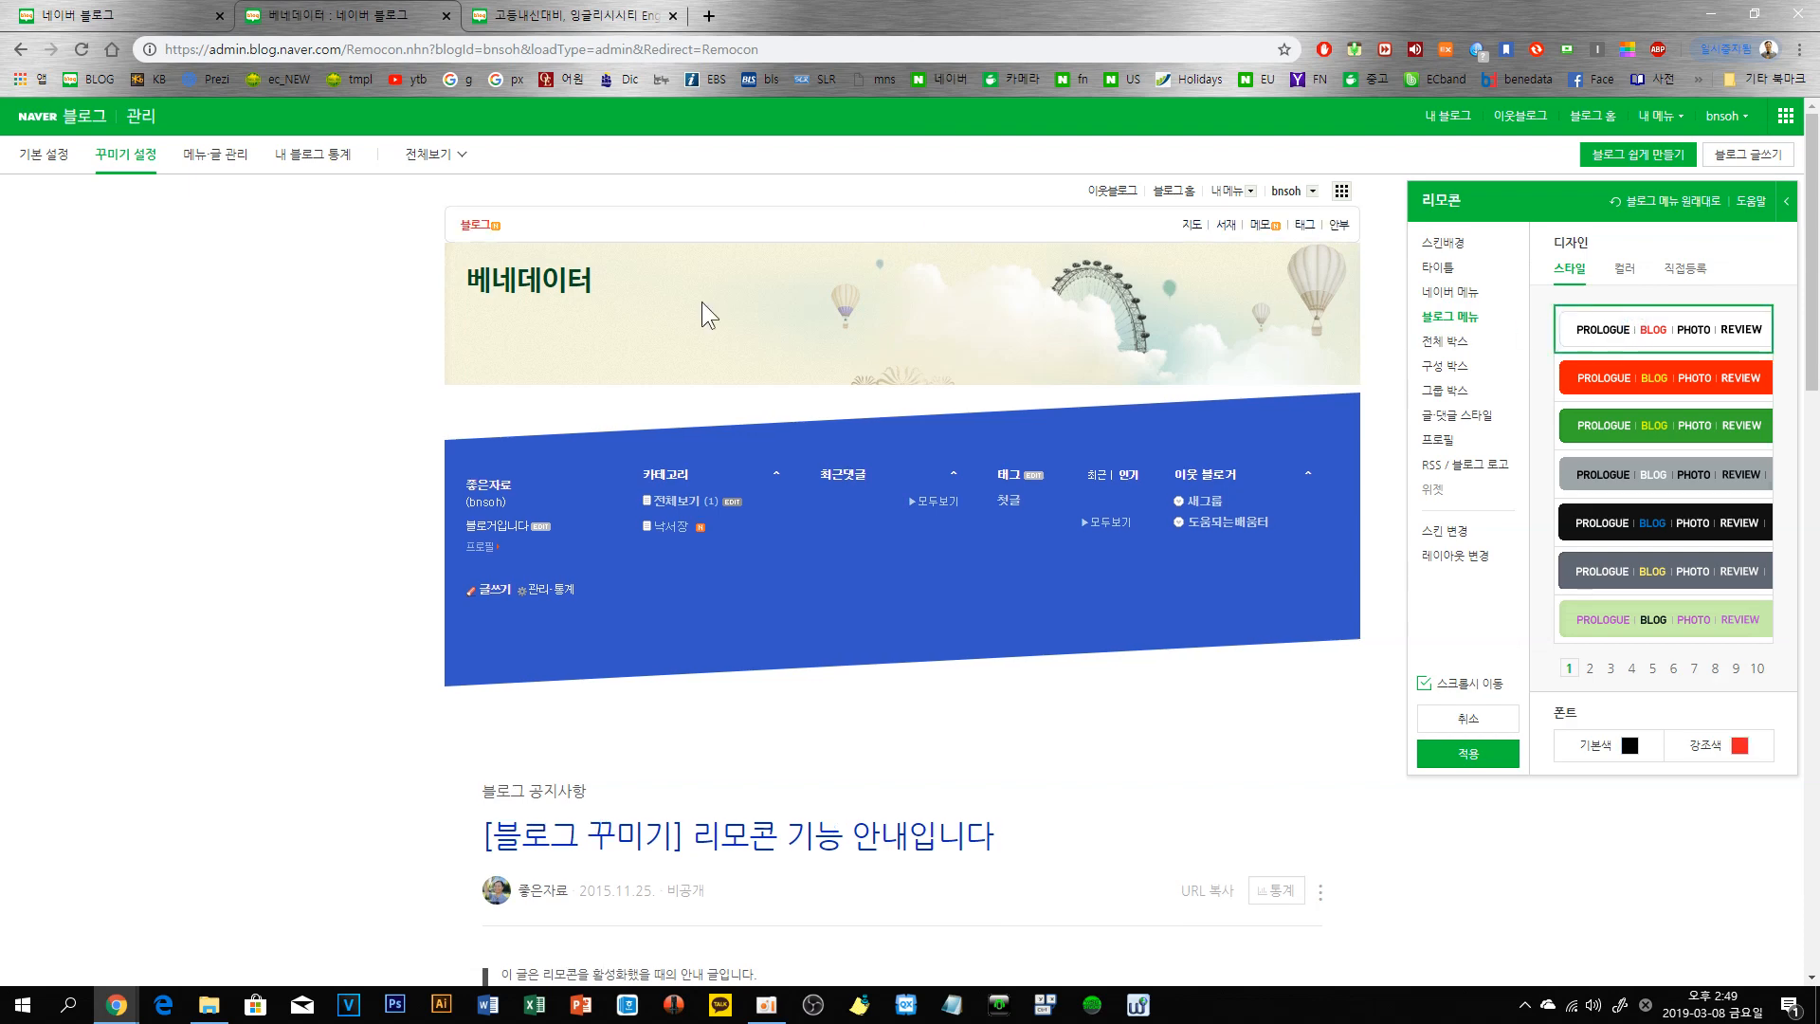
{"action": "left_click", "coordinate": [1617, 381]}
{"action": "left_click", "coordinate": [1605, 336]}
- Try blog menu colors #003960, #AFF0FE, transparent and #C2C2C2, and return to the first white style
{"action": "left_click", "coordinate": [1624, 268]}
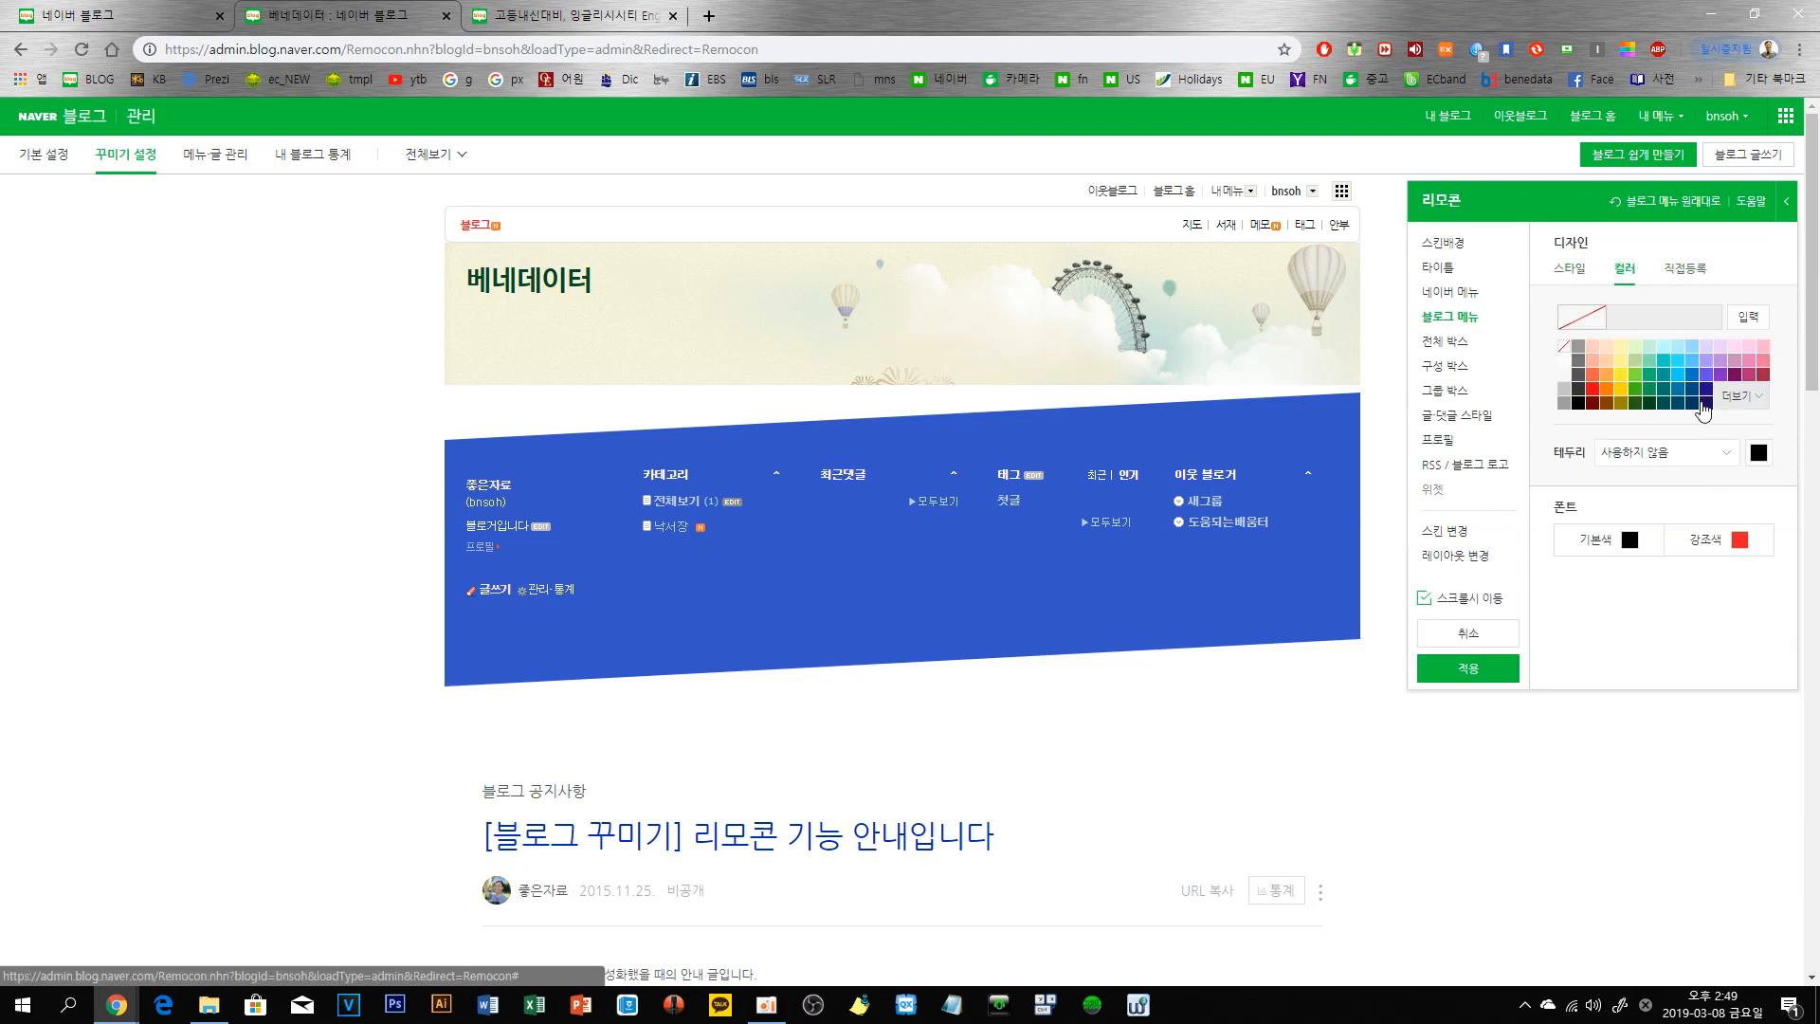
{"action": "left_click", "coordinate": [1695, 403]}
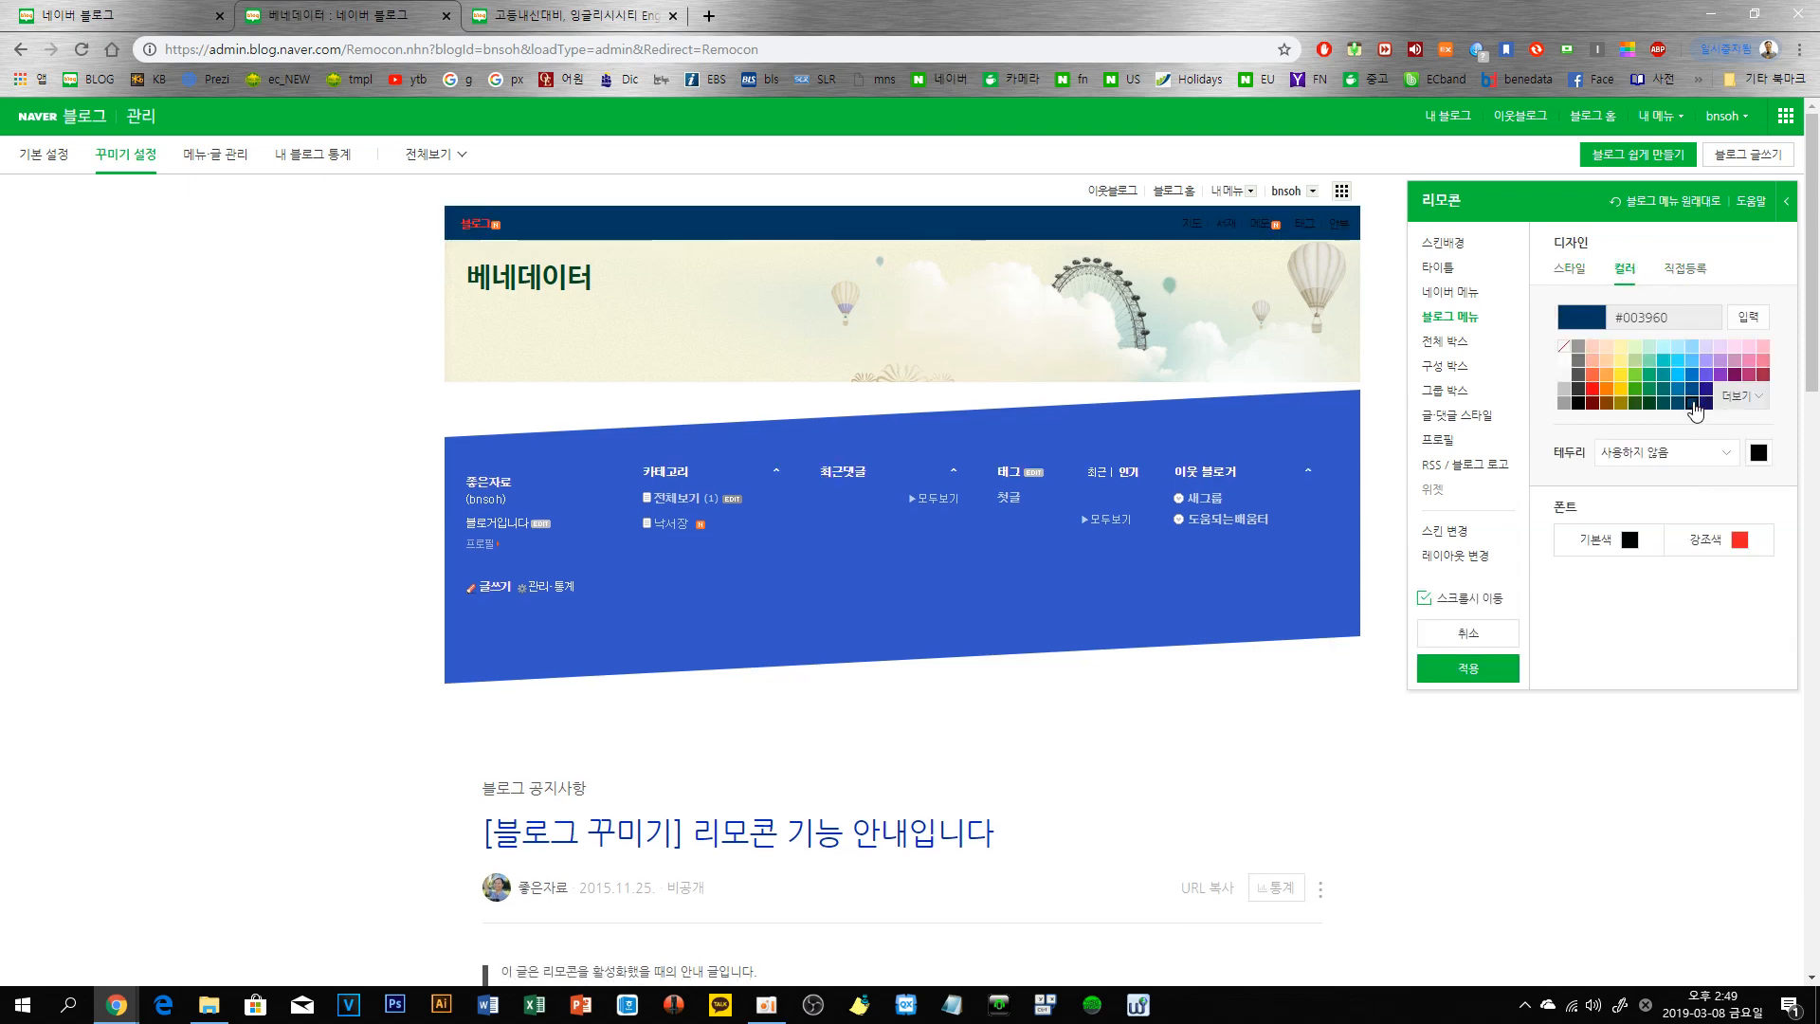
{"action": "left_click", "coordinate": [1677, 347]}
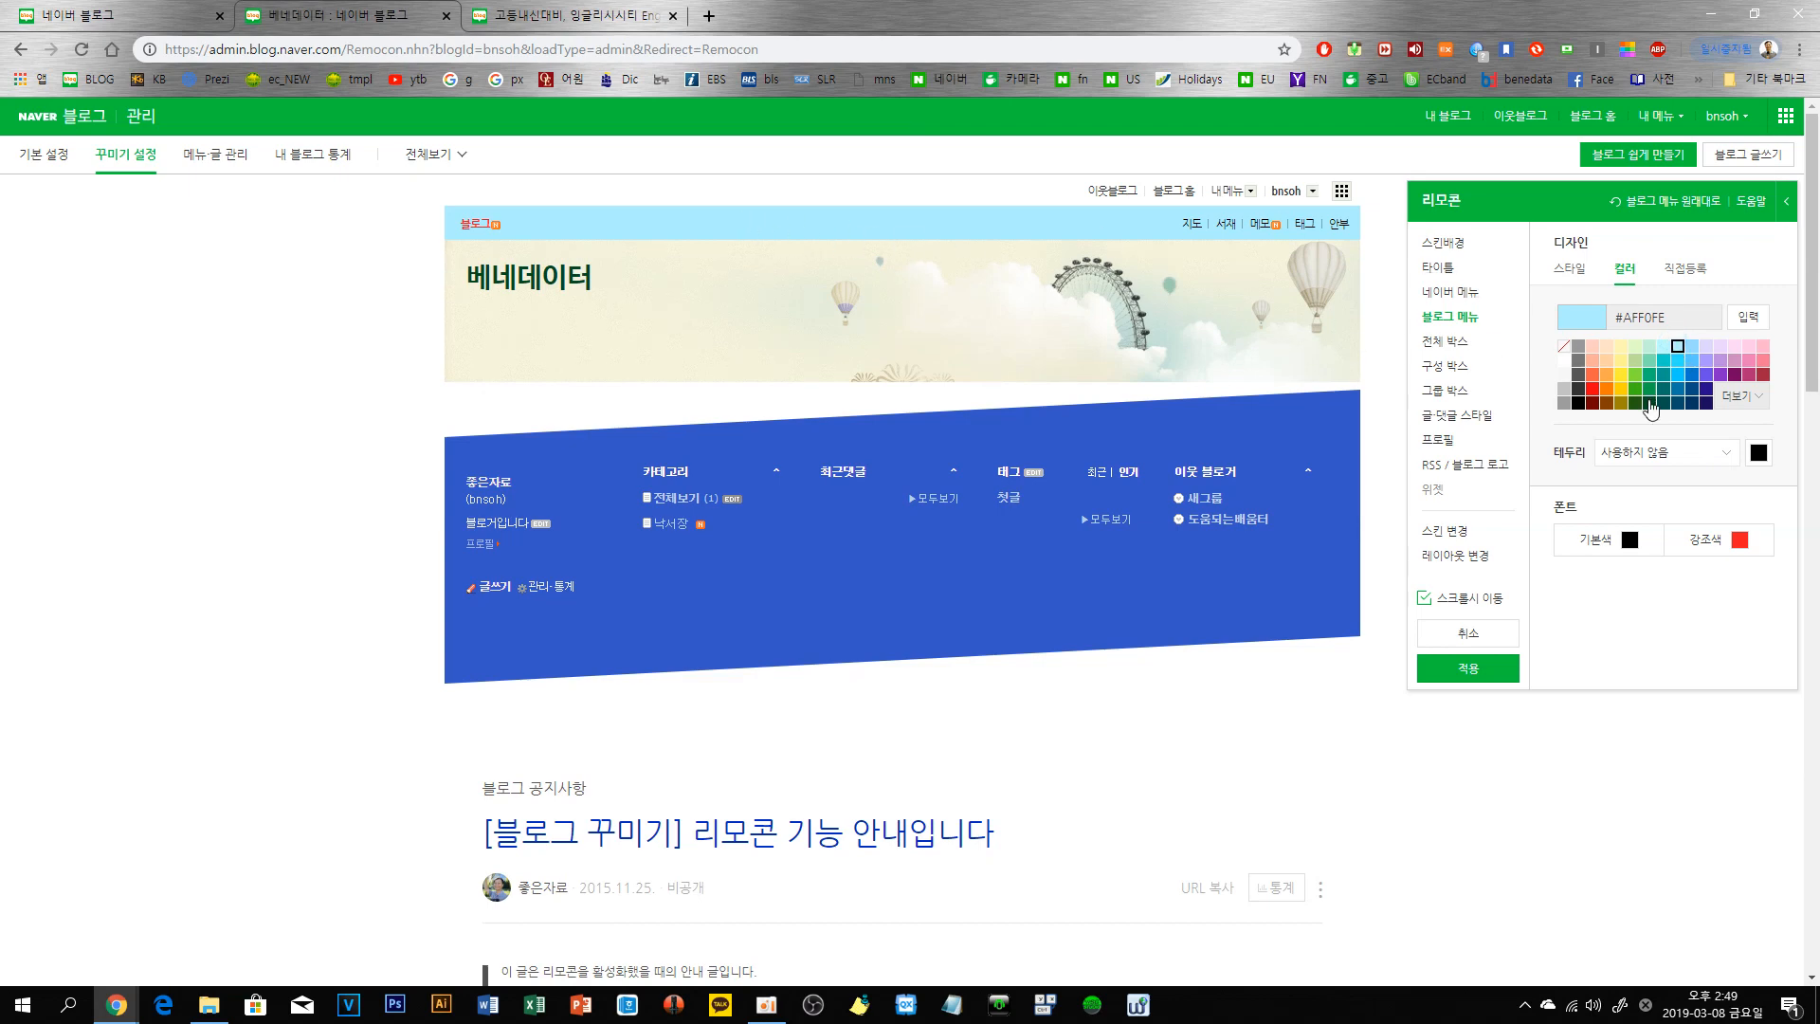
{"action": "left_click", "coordinate": [1564, 347]}
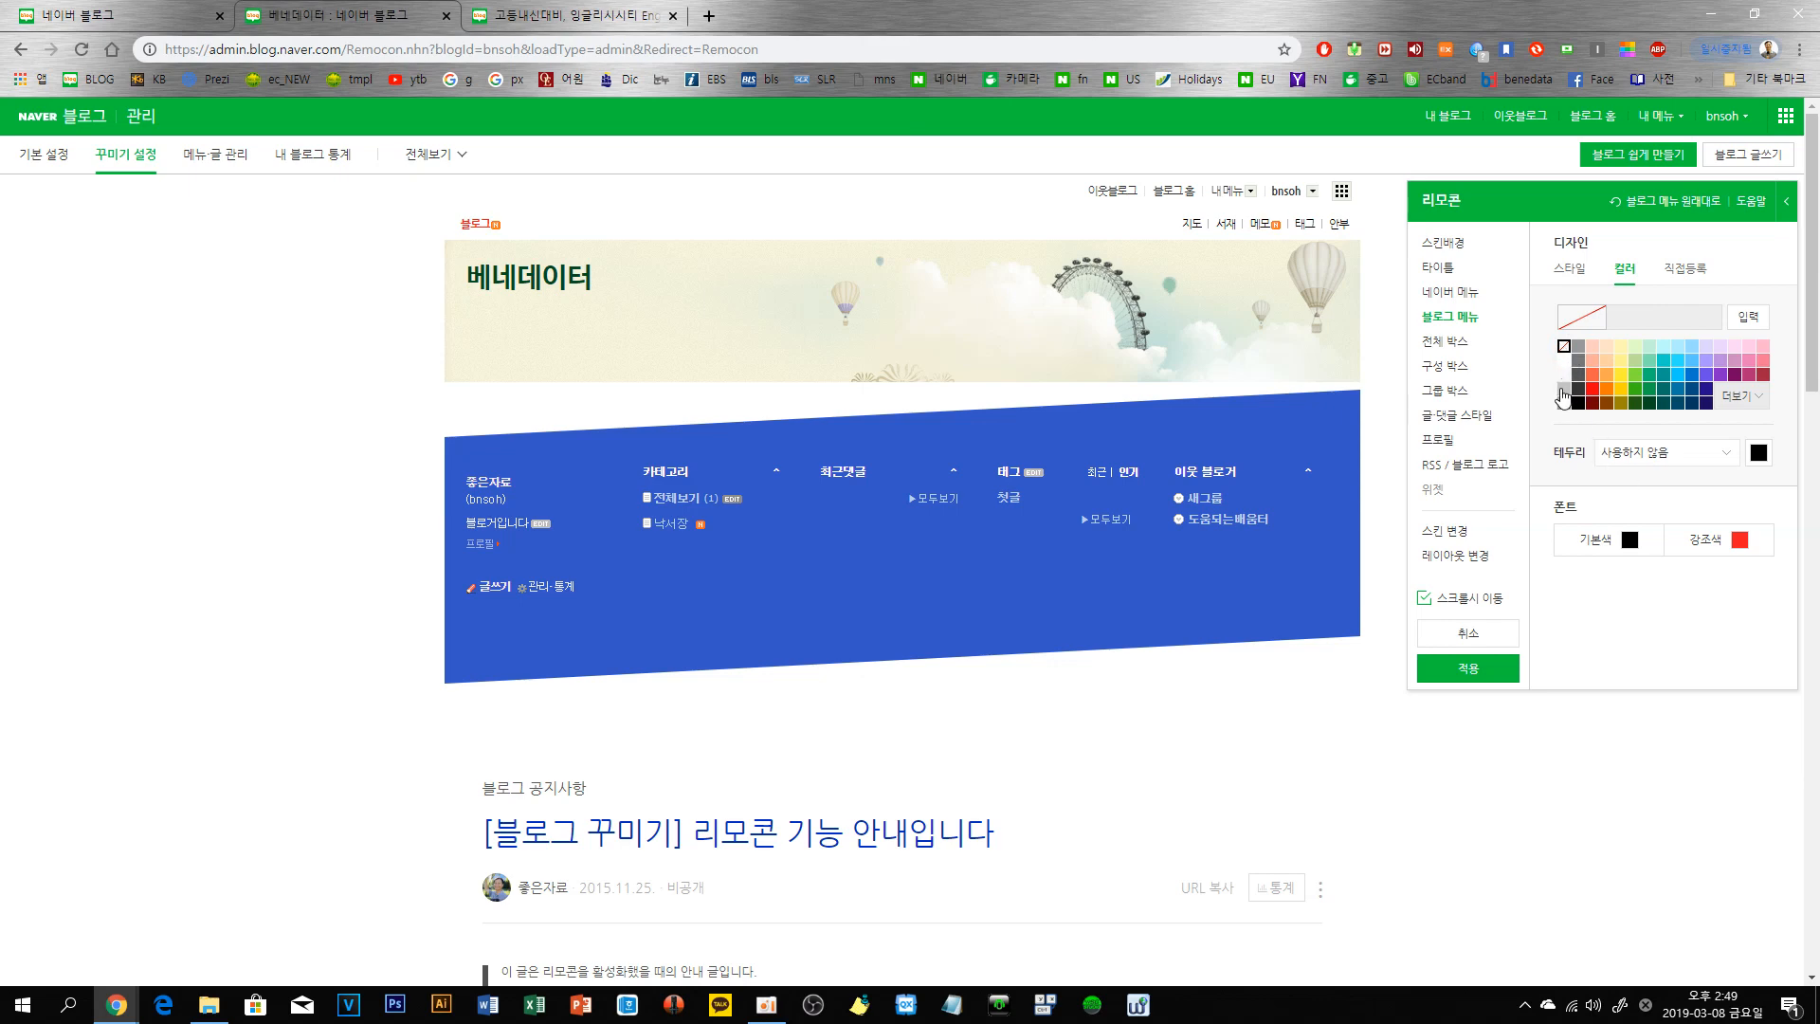
{"action": "left_click", "coordinate": [1564, 391]}
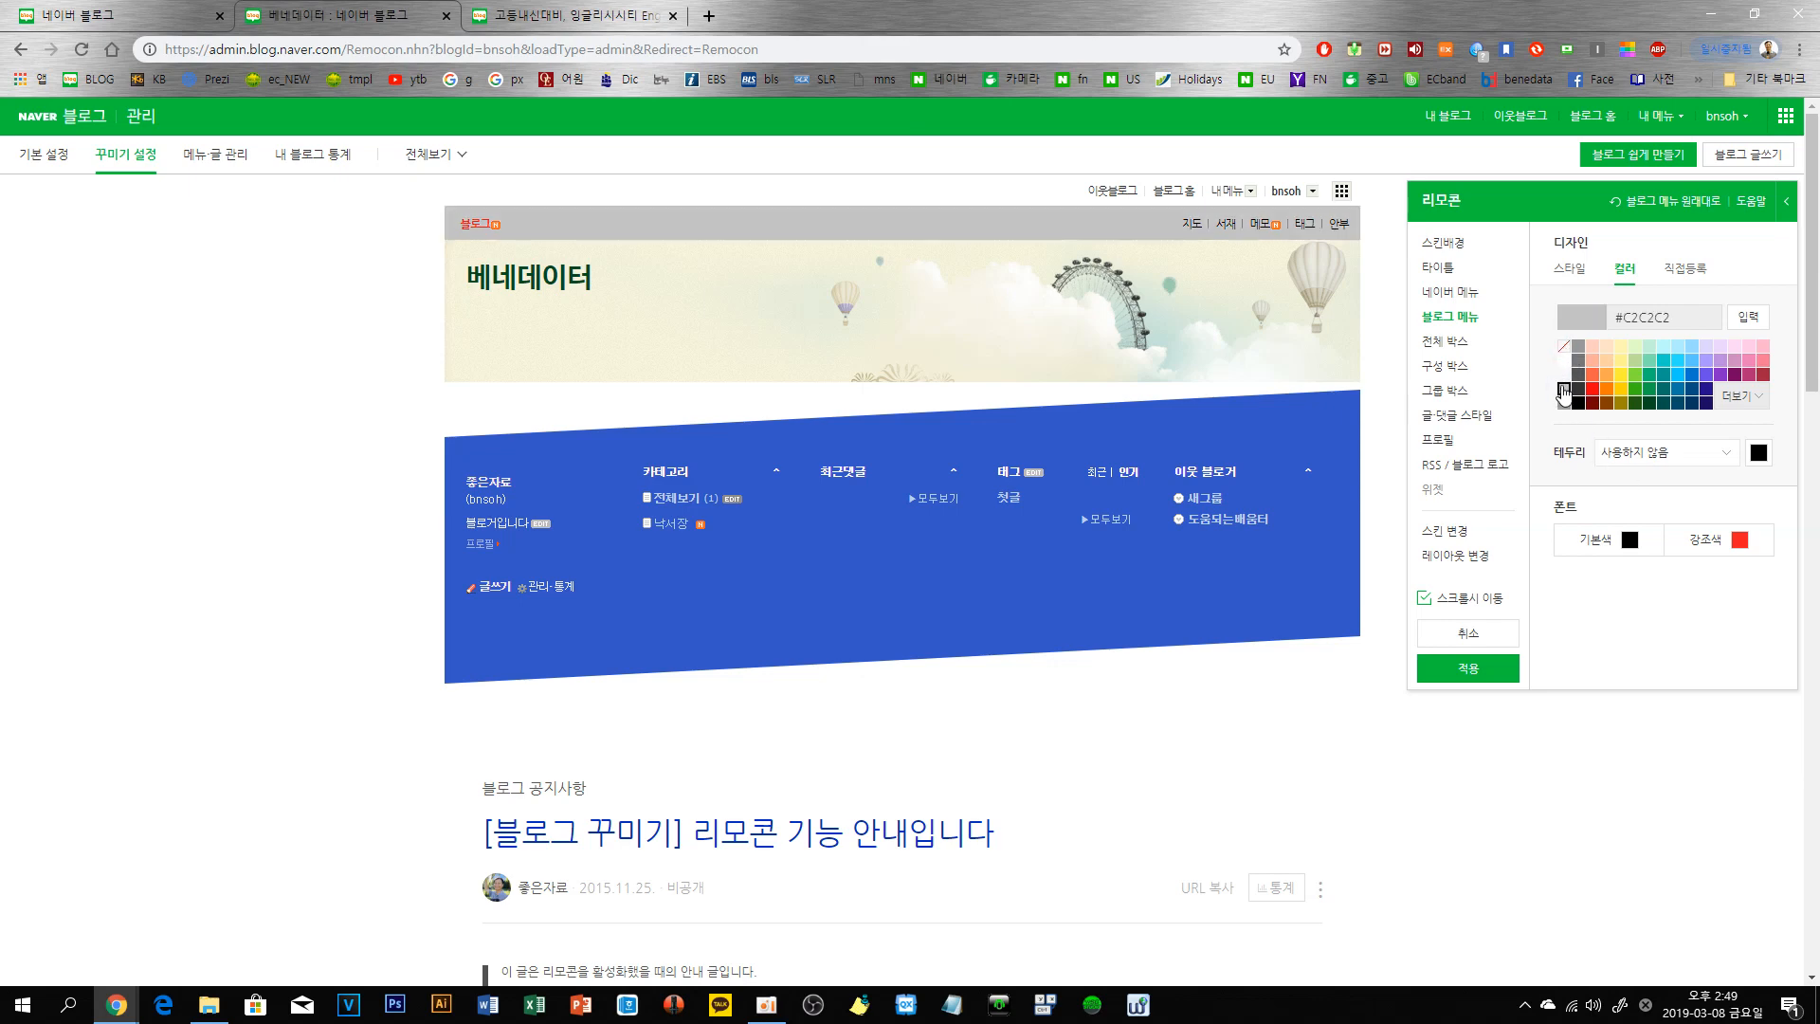
{"action": "left_click", "coordinate": [1564, 348]}
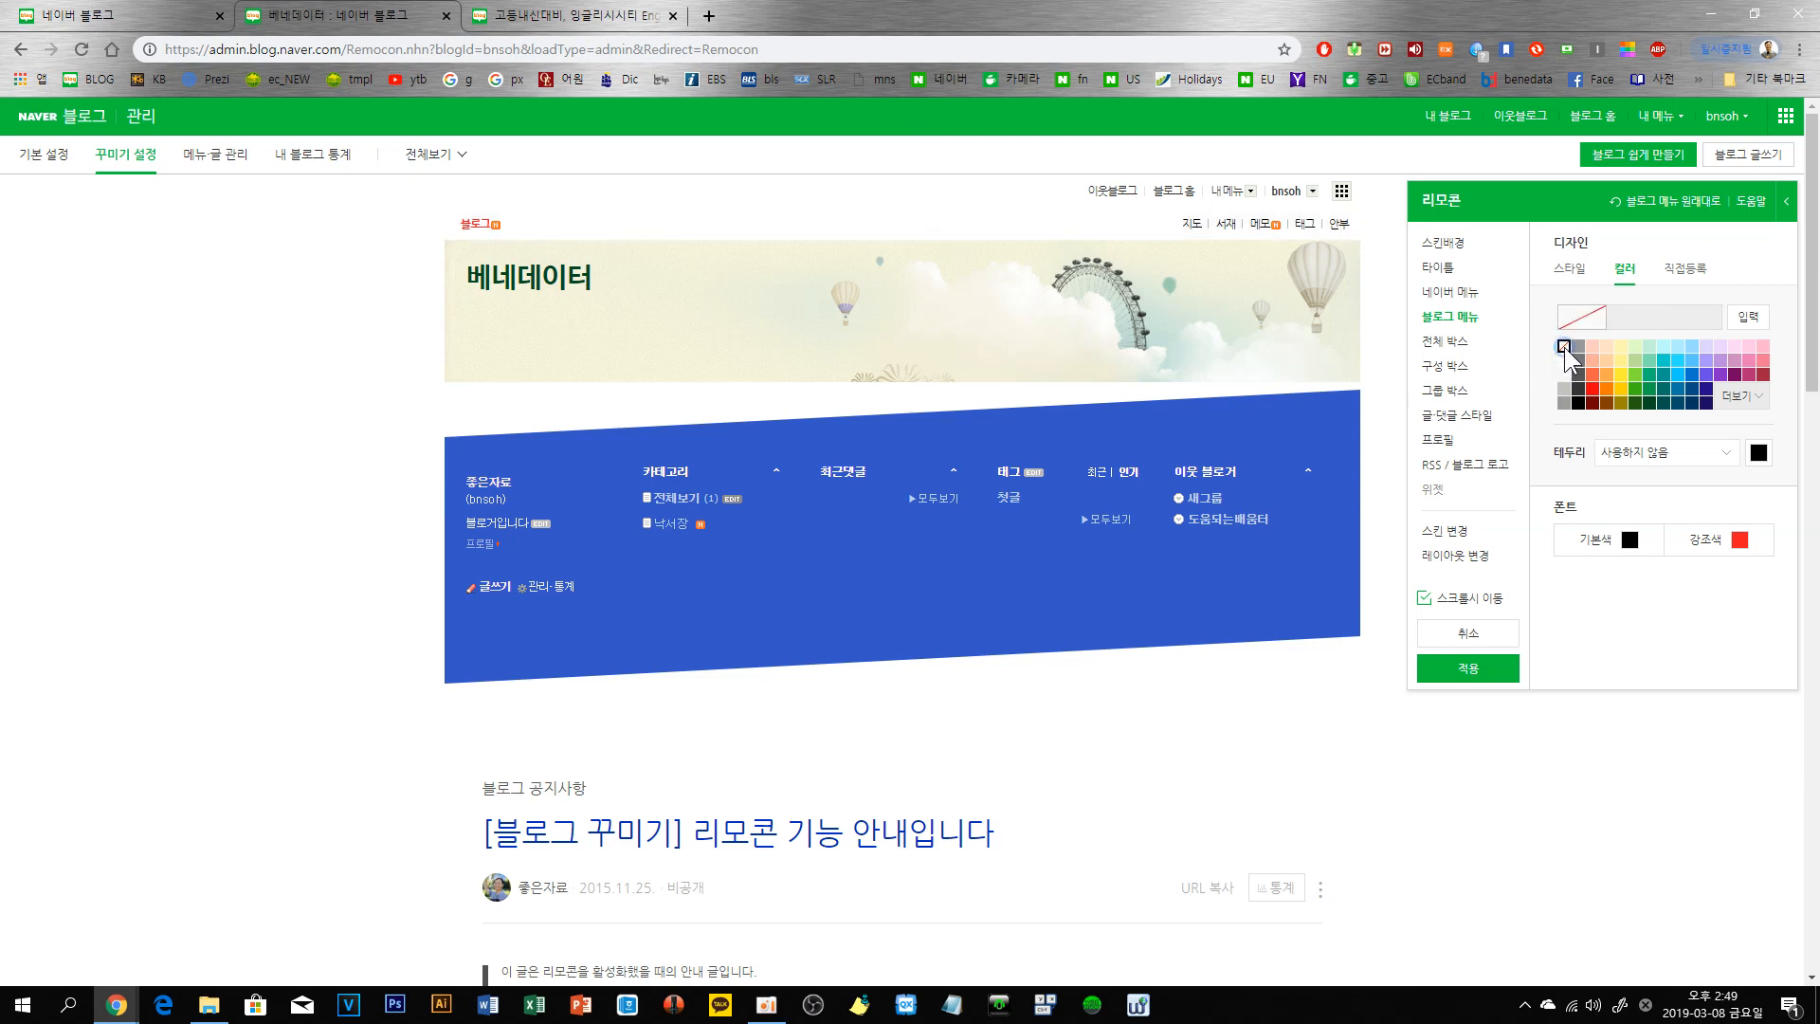
{"action": "left_click", "coordinate": [1564, 360]}
{"action": "left_click", "coordinate": [1570, 269]}
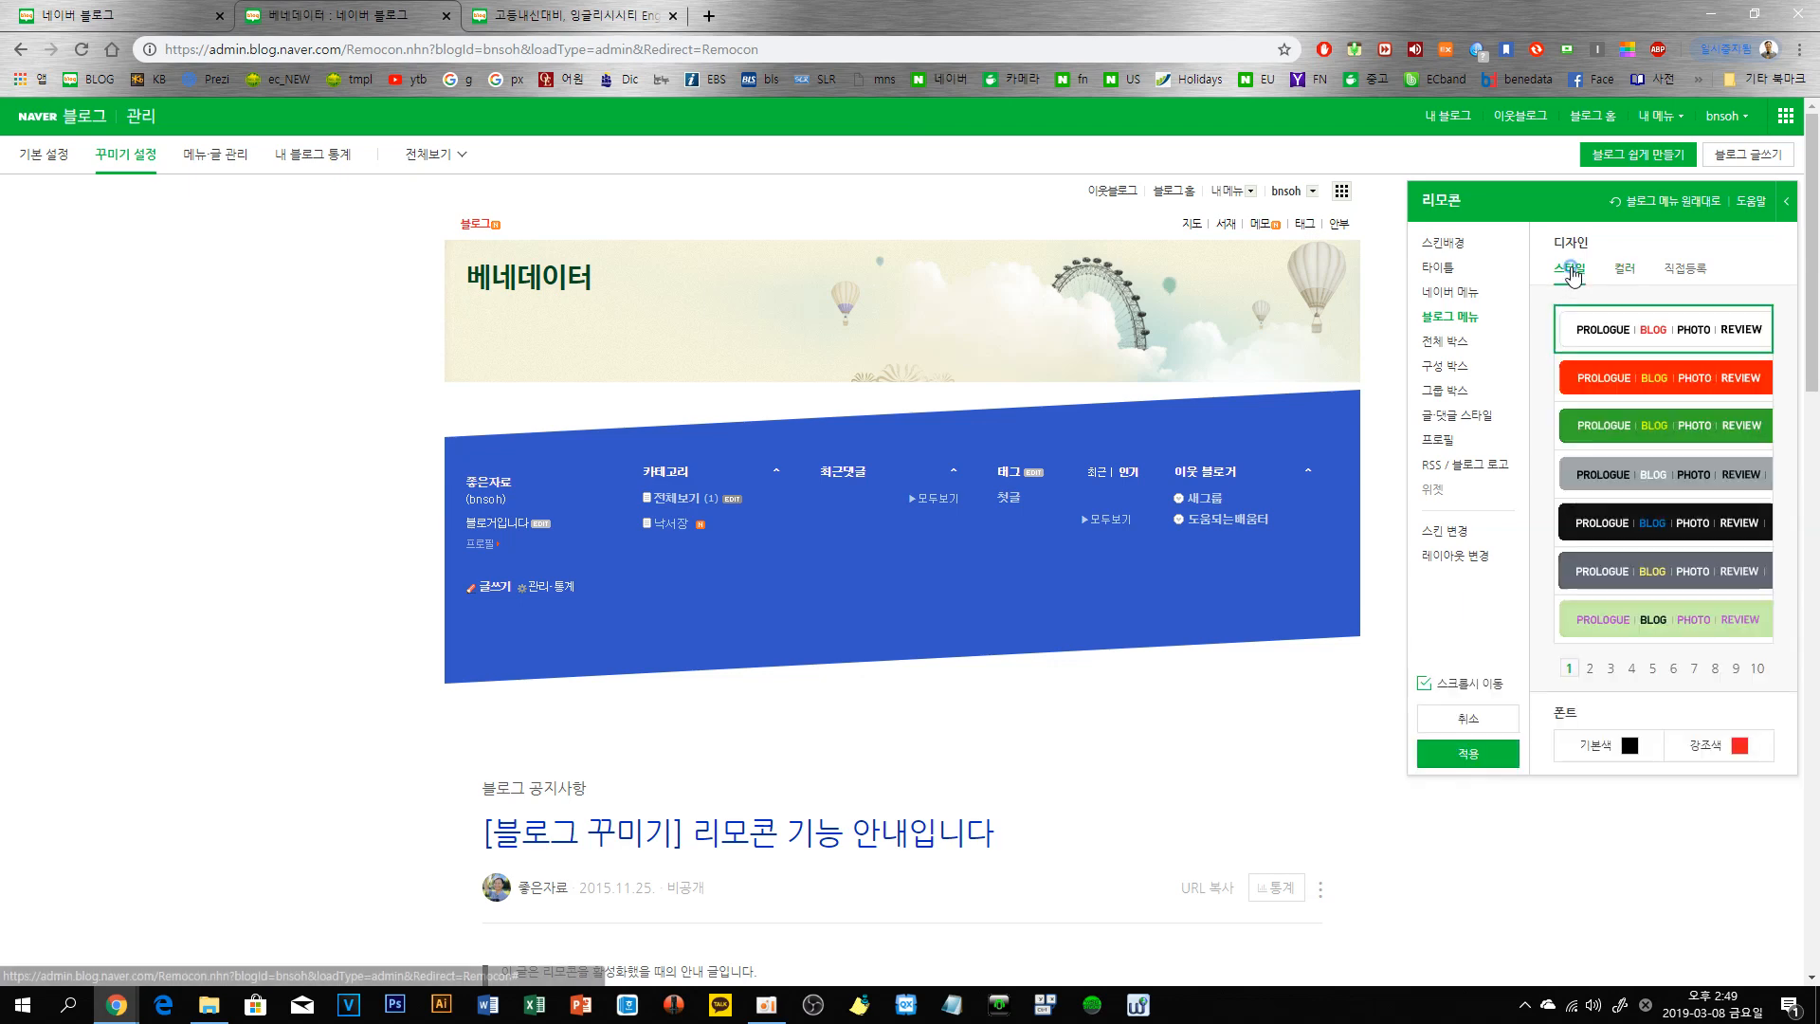
{"action": "left_click", "coordinate": [1626, 329]}
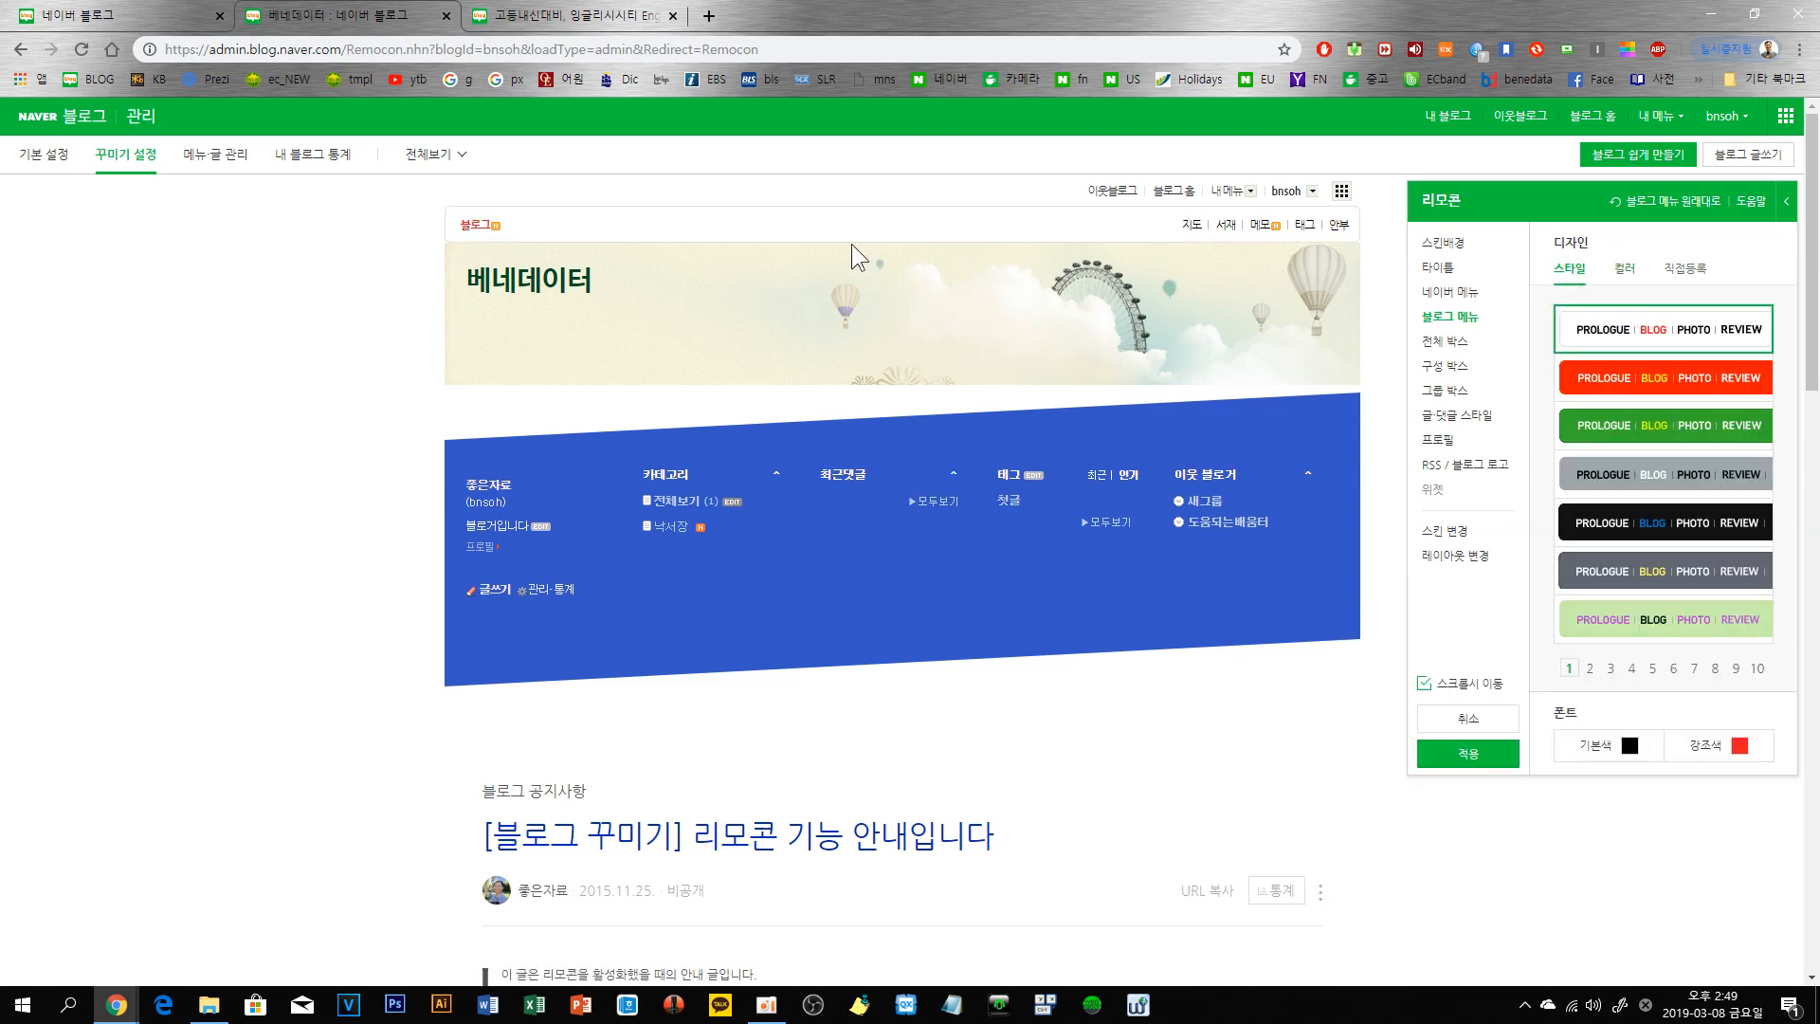
- Try the beige red-bordered and light-blue-bordered whole box (전체 박스) styles, and turn the whole box off
{"action": "left_click", "coordinate": [1445, 341]}
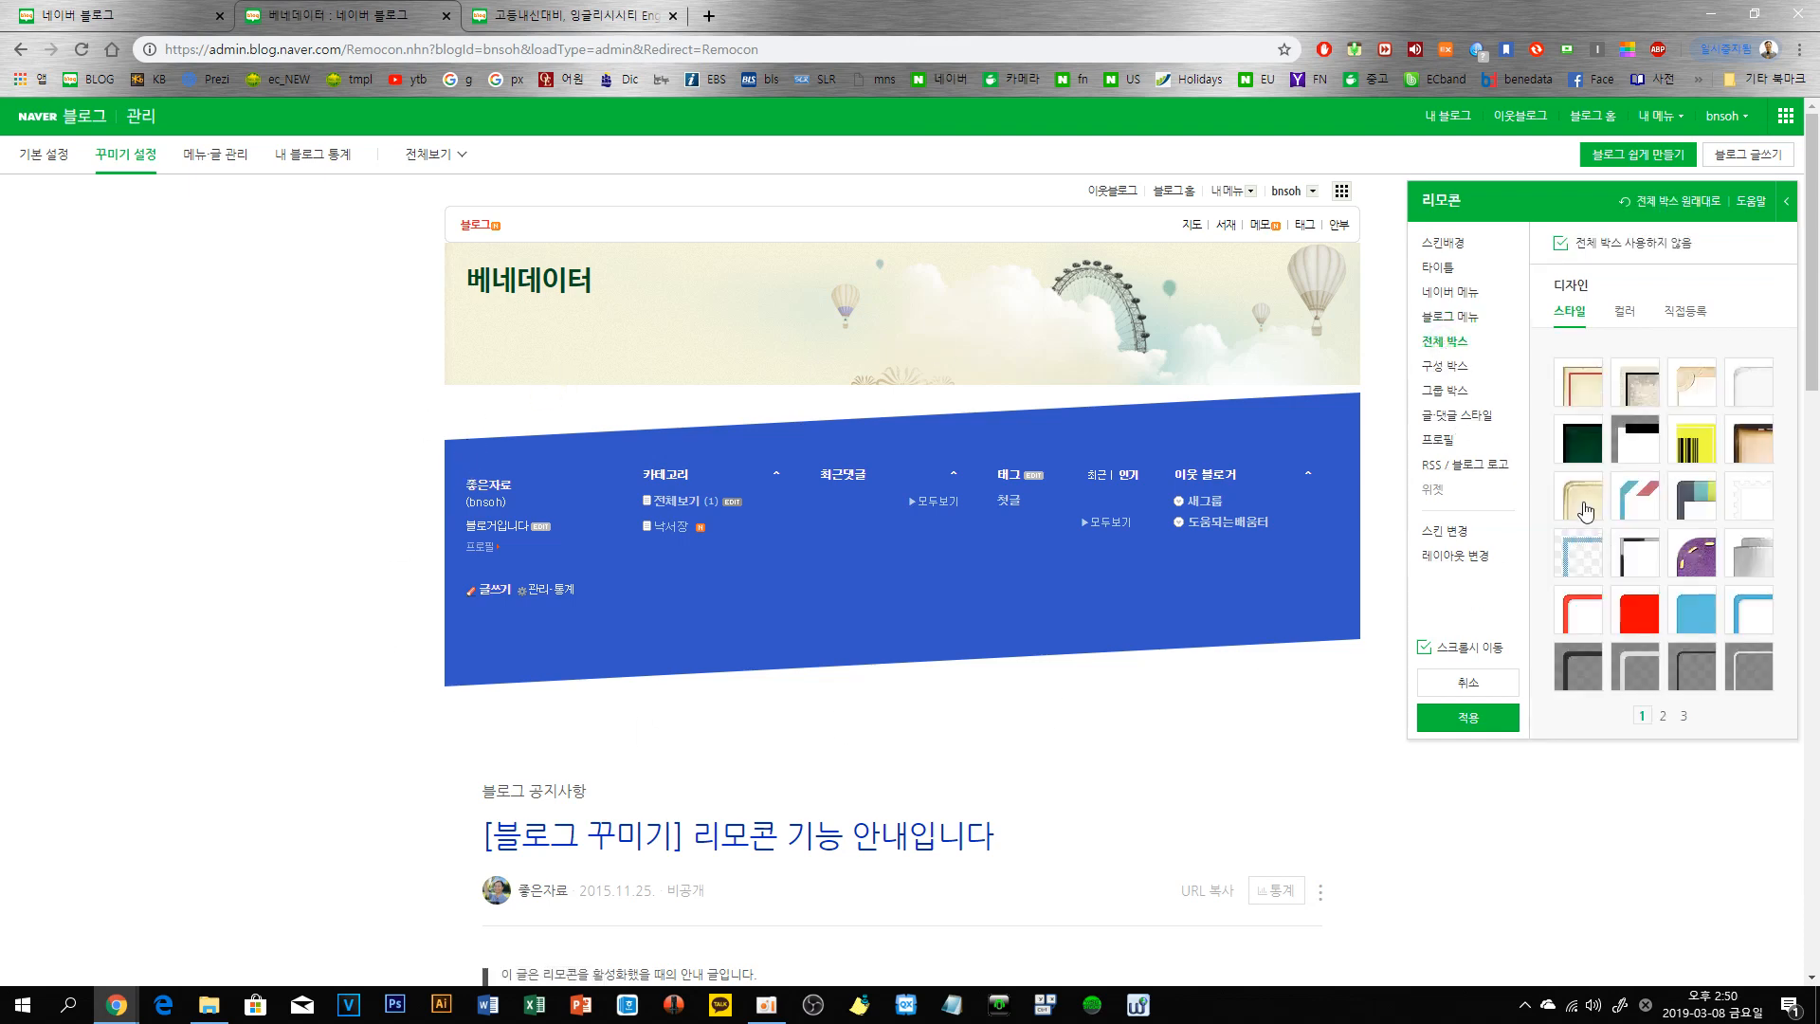
{"action": "left_click", "coordinate": [1586, 392]}
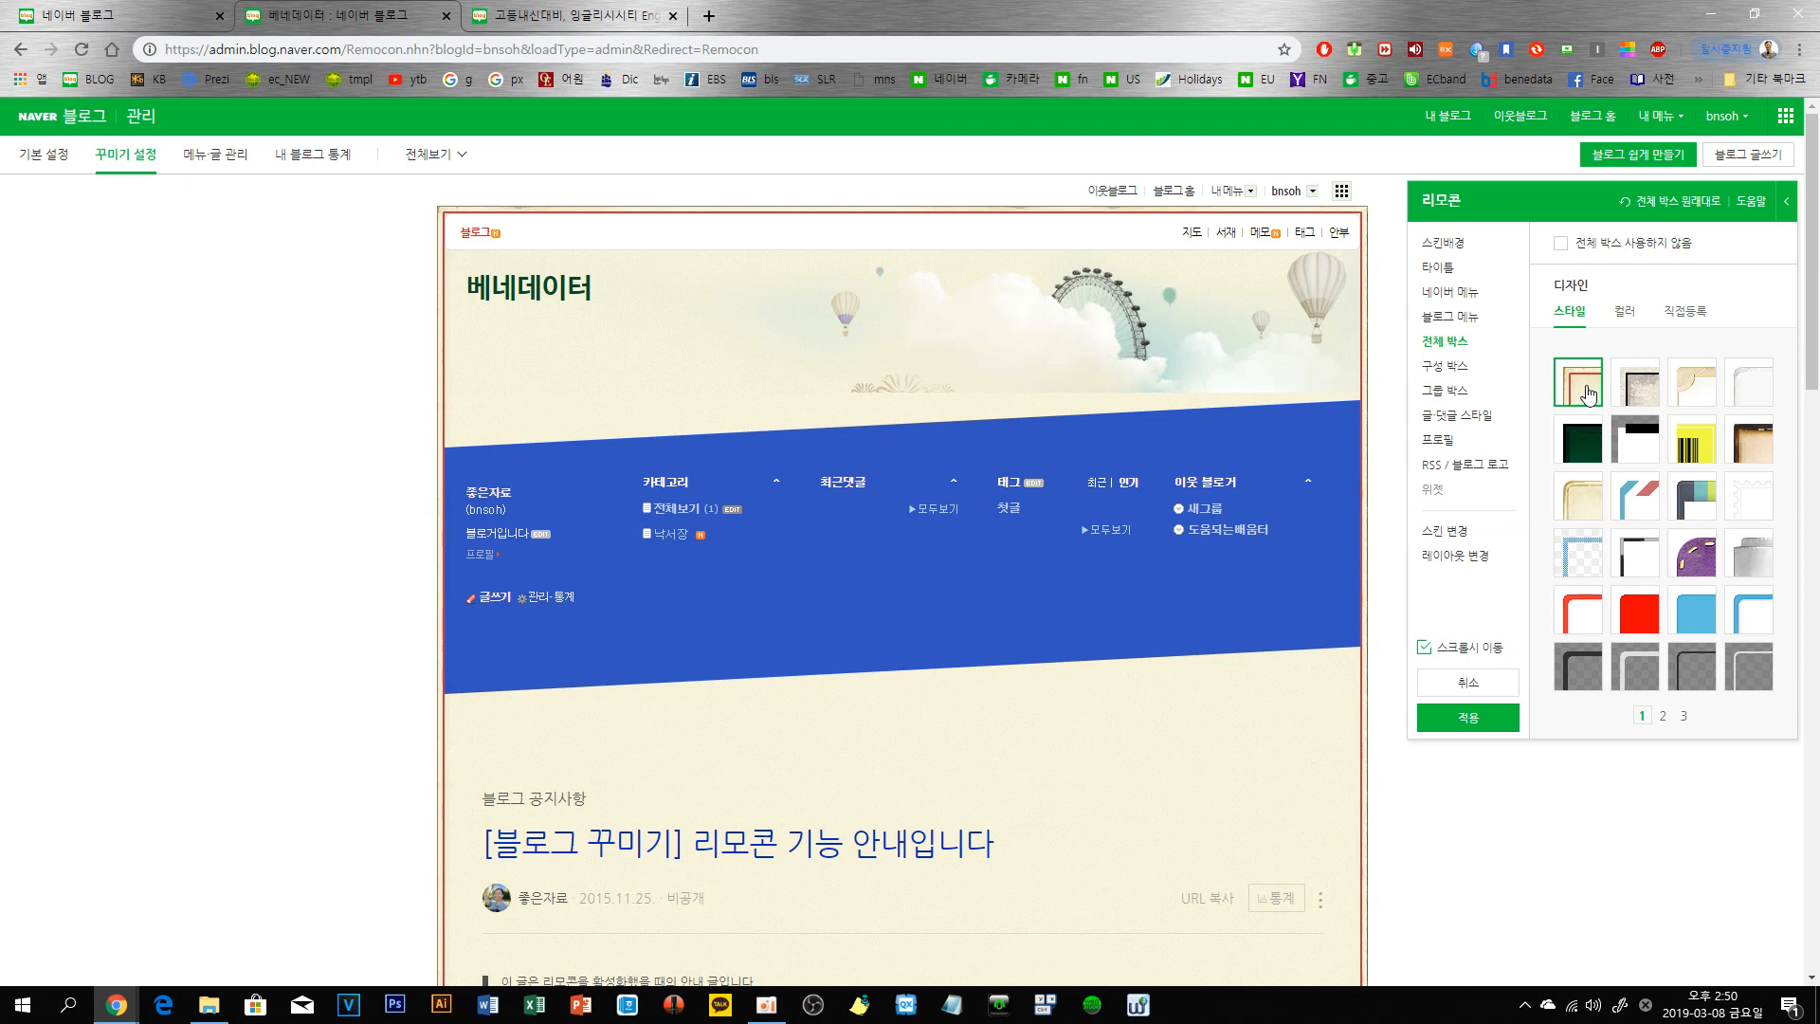
{"action": "left_click", "coordinate": [1584, 550]}
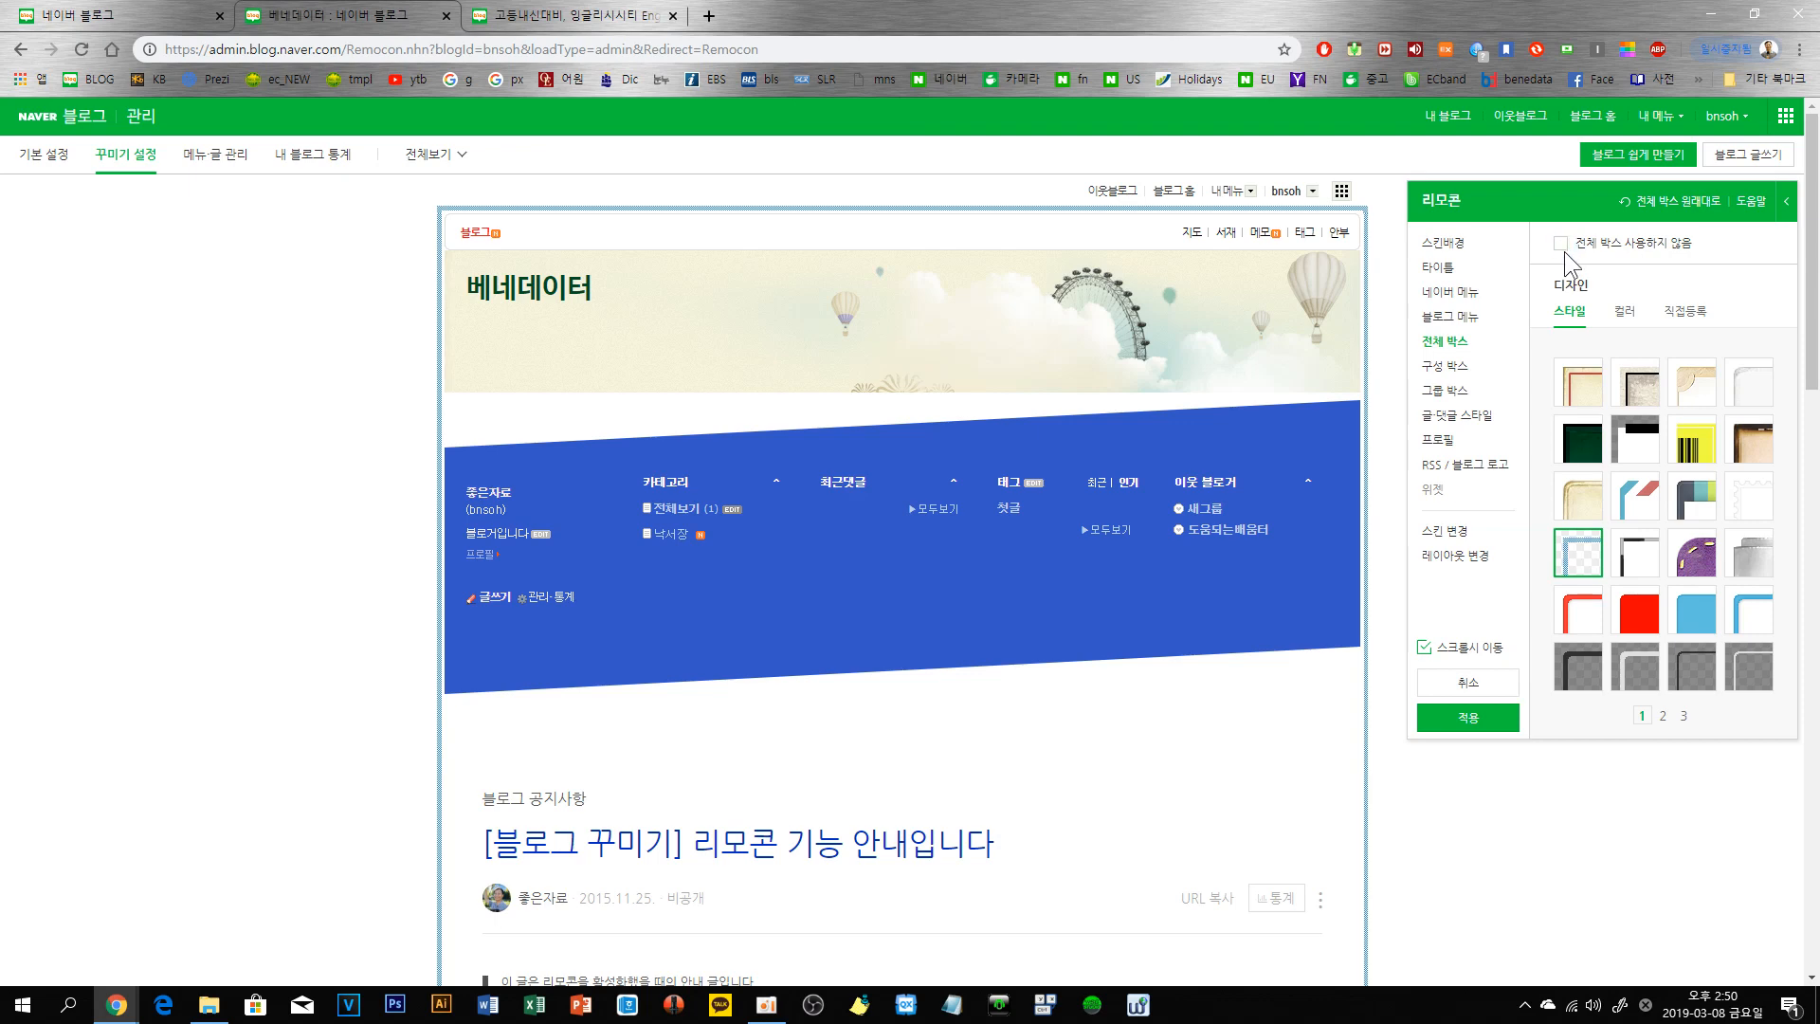
{"action": "left_click", "coordinate": [1561, 245]}
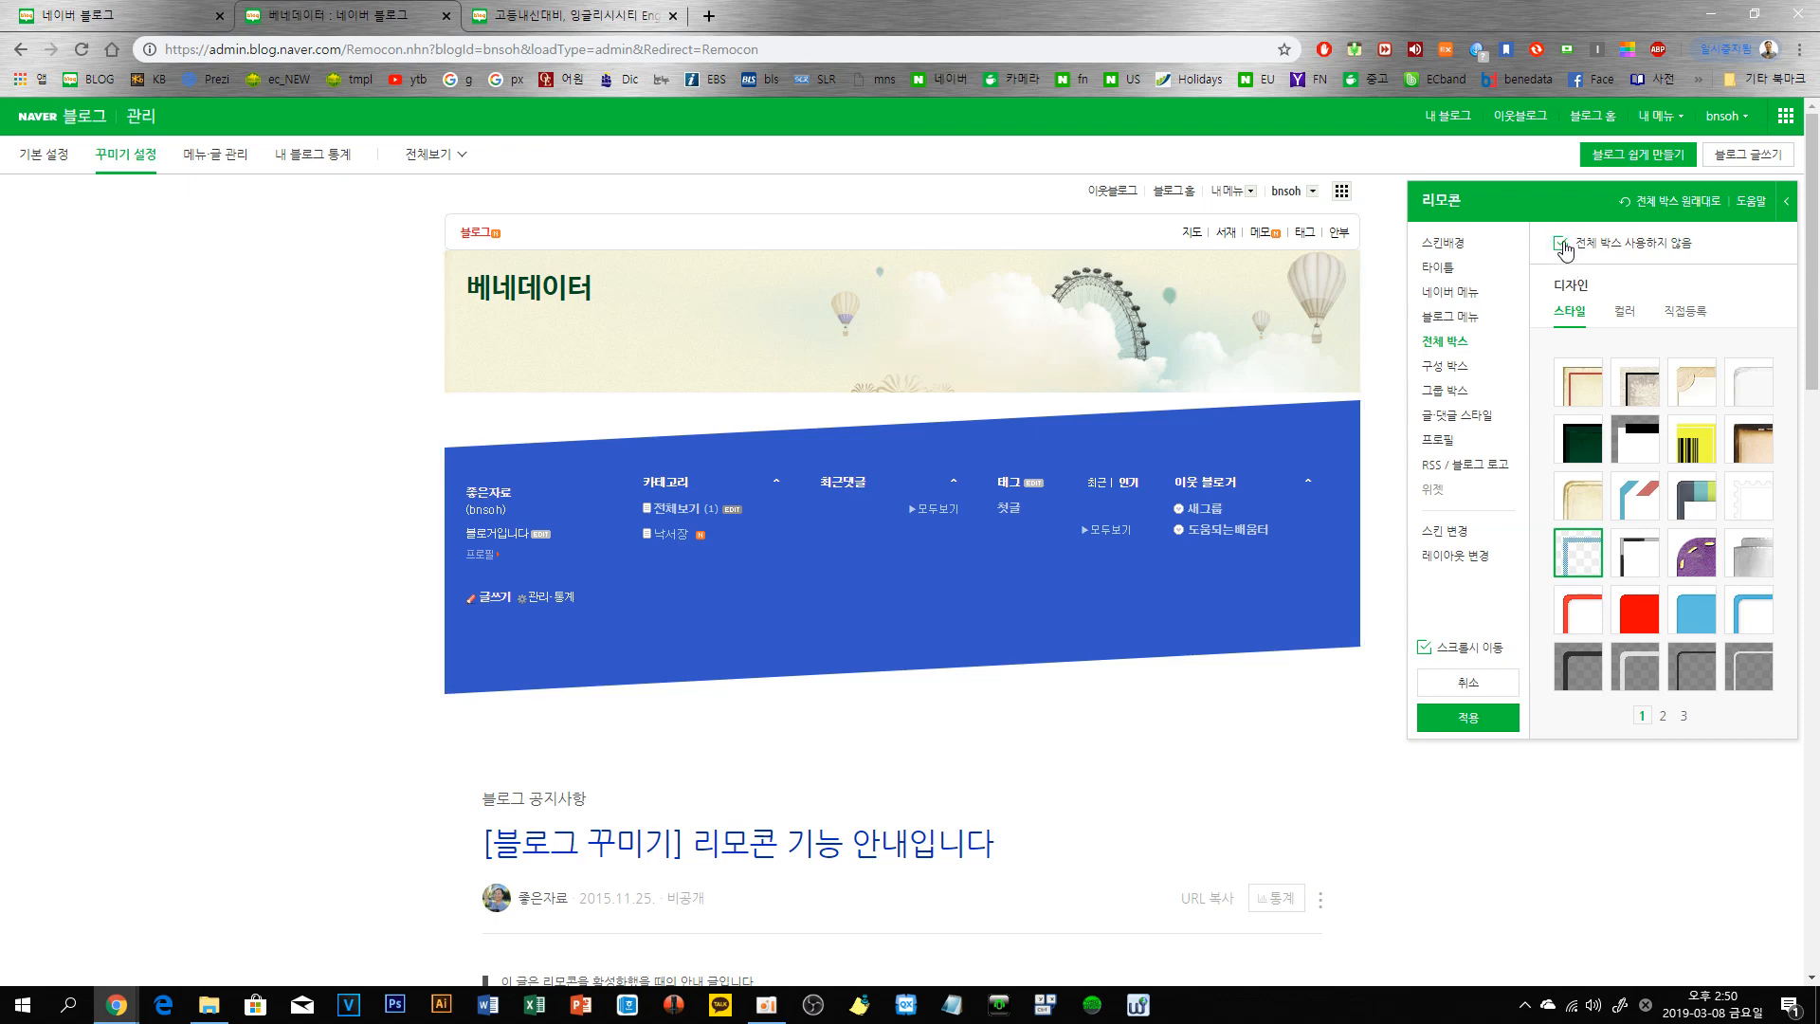
- Try whole box colors #333333 and #FFD300, and disable the whole box again
{"action": "left_click", "coordinate": [1627, 315]}
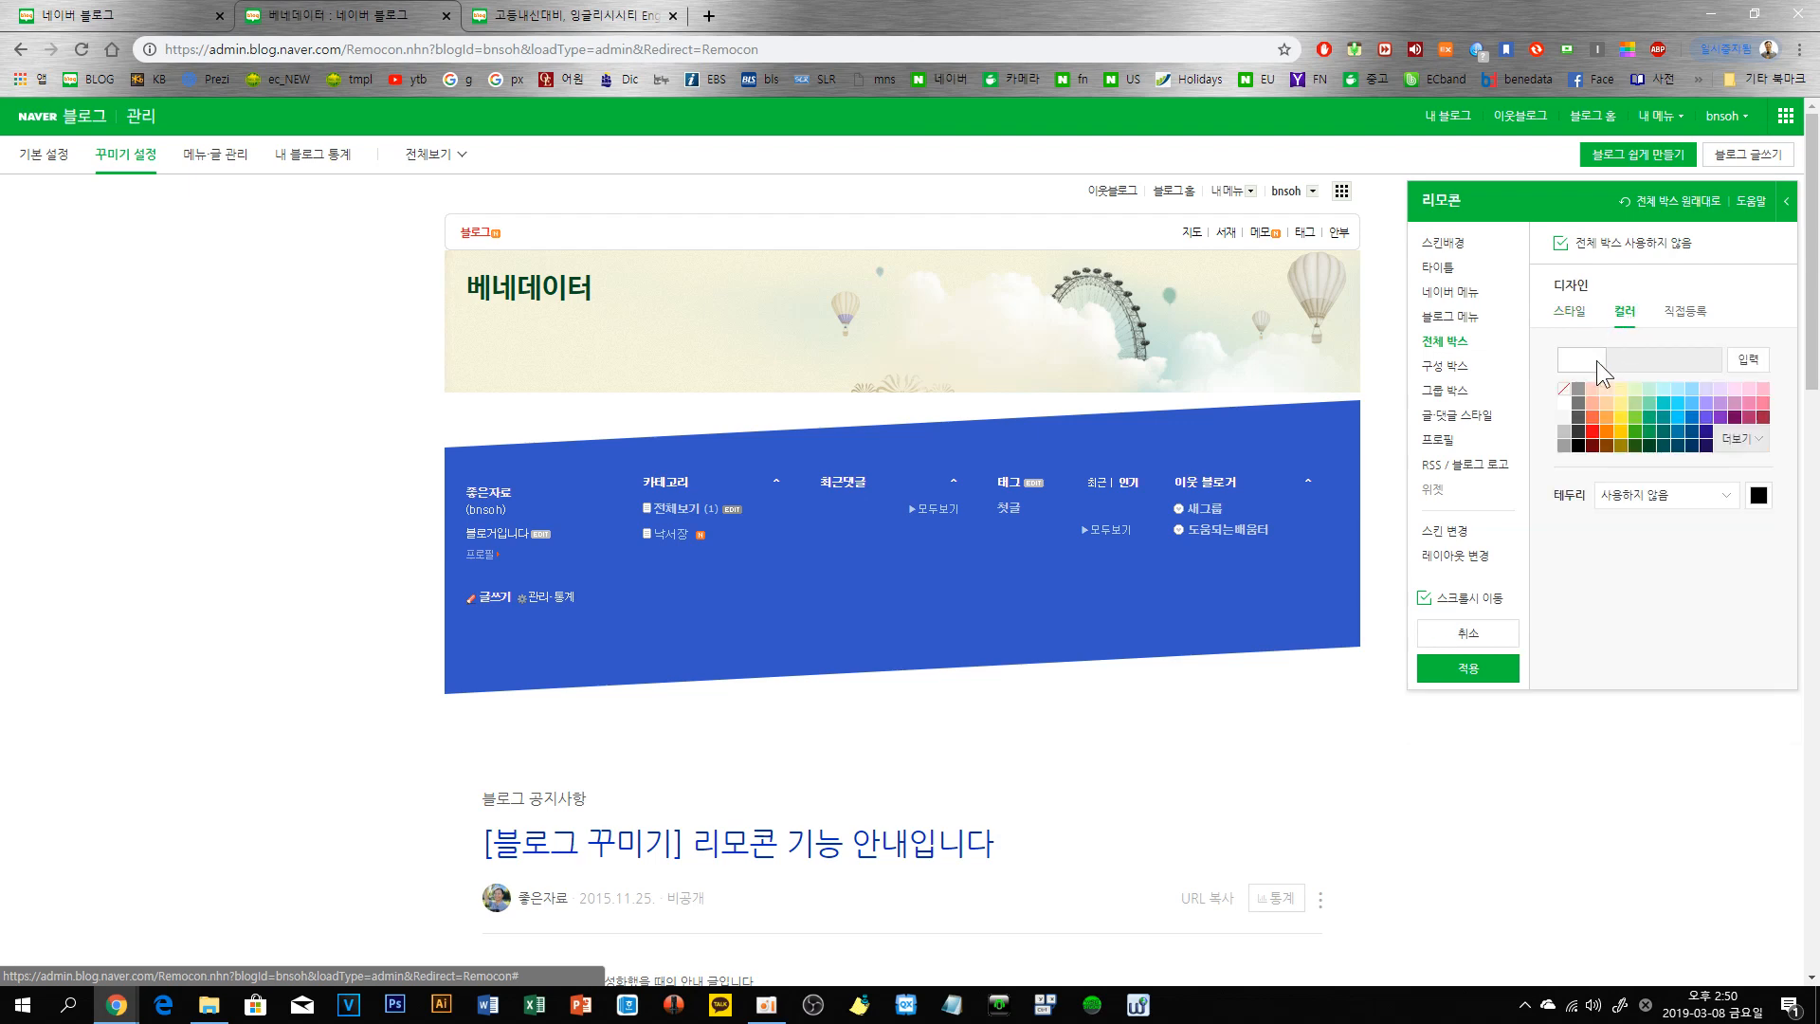
{"action": "left_click", "coordinate": [1578, 432]}
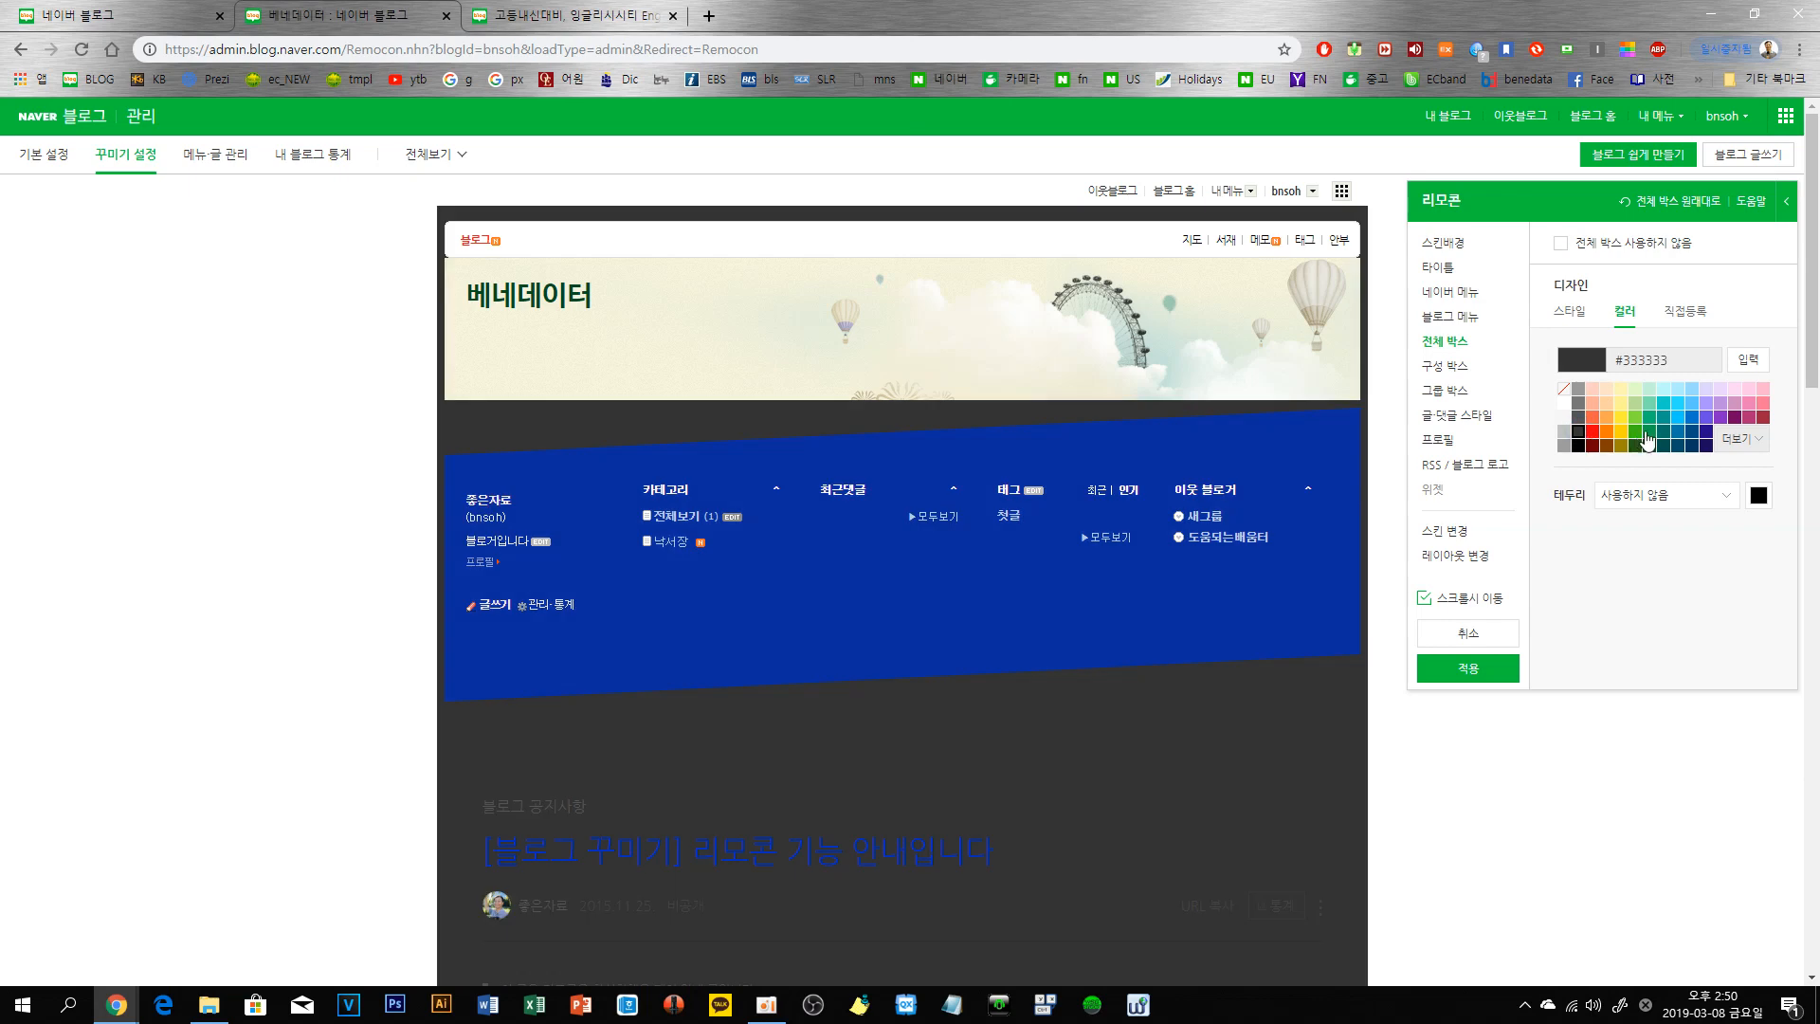
{"action": "left_click", "coordinate": [1621, 433]}
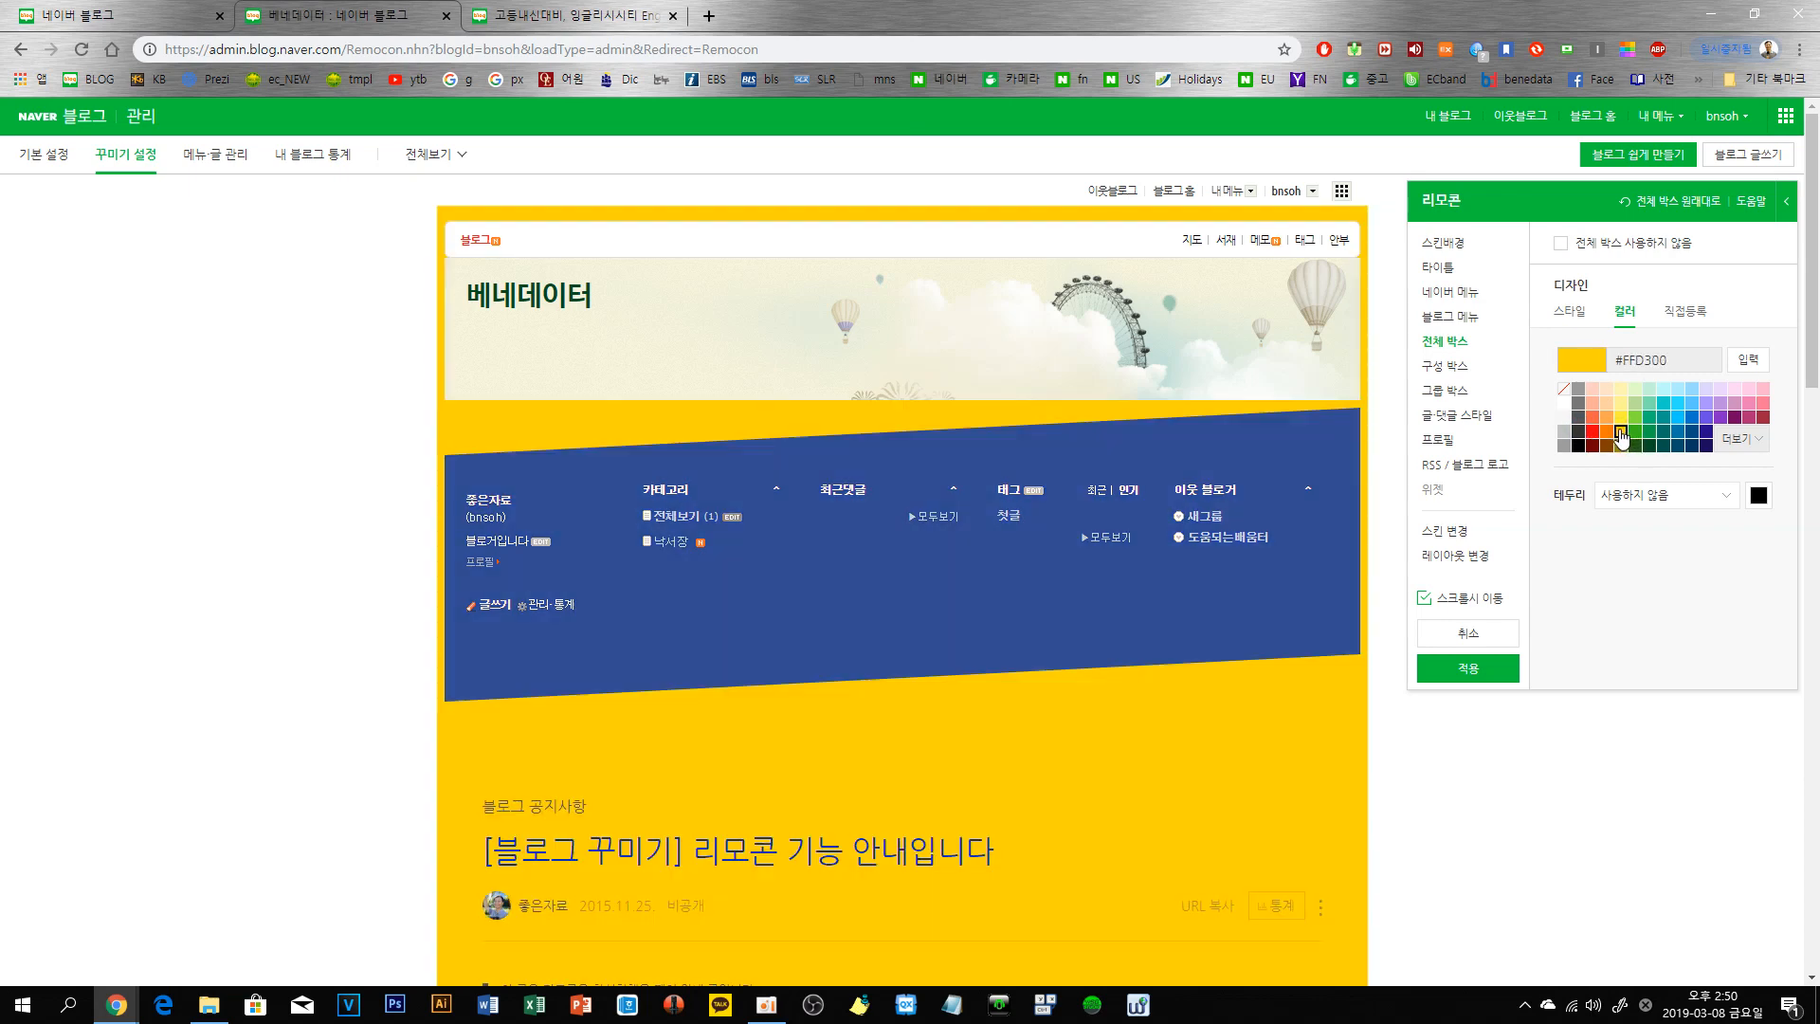
{"action": "scroll", "coordinate": [1616, 432], "scroll_direction": "down", "scroll_amount": 5}
{"action": "scroll", "coordinate": [1612, 407], "scroll_direction": "up", "scroll_amount": 4}
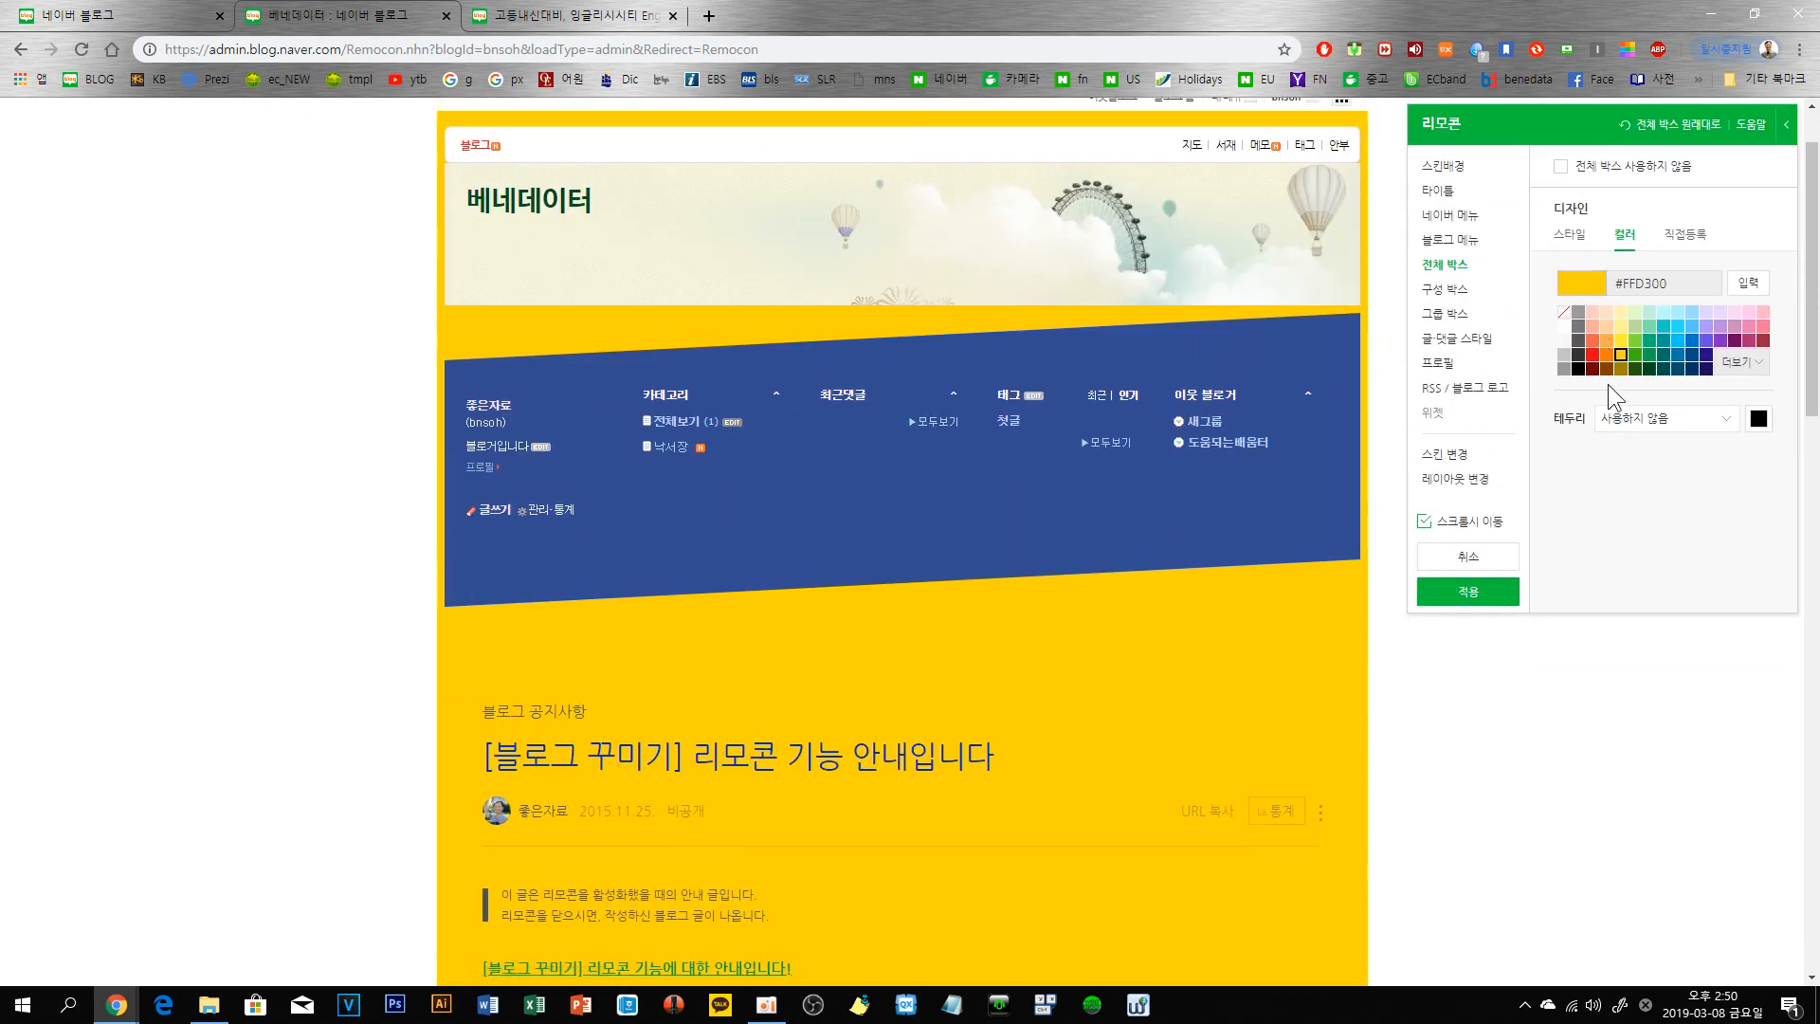
{"action": "scroll", "coordinate": [1612, 347], "scroll_direction": "up", "scroll_amount": 2}
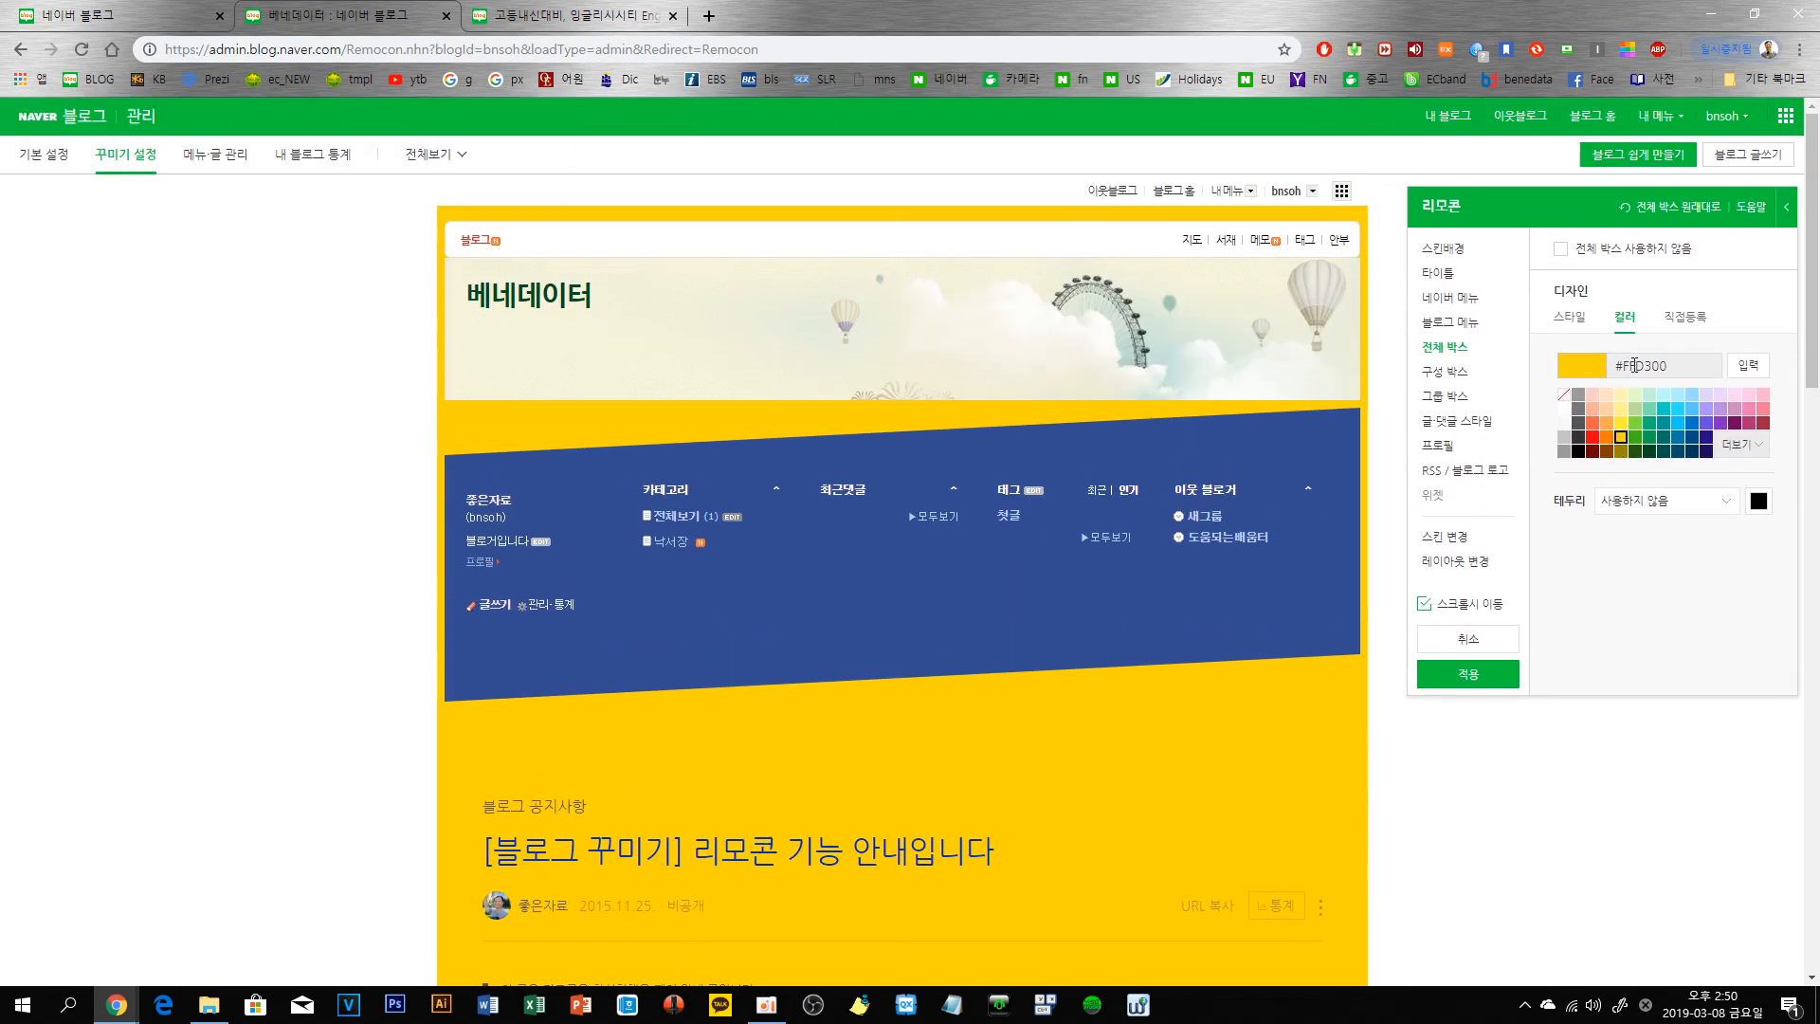
{"action": "left_click", "coordinate": [1584, 248]}
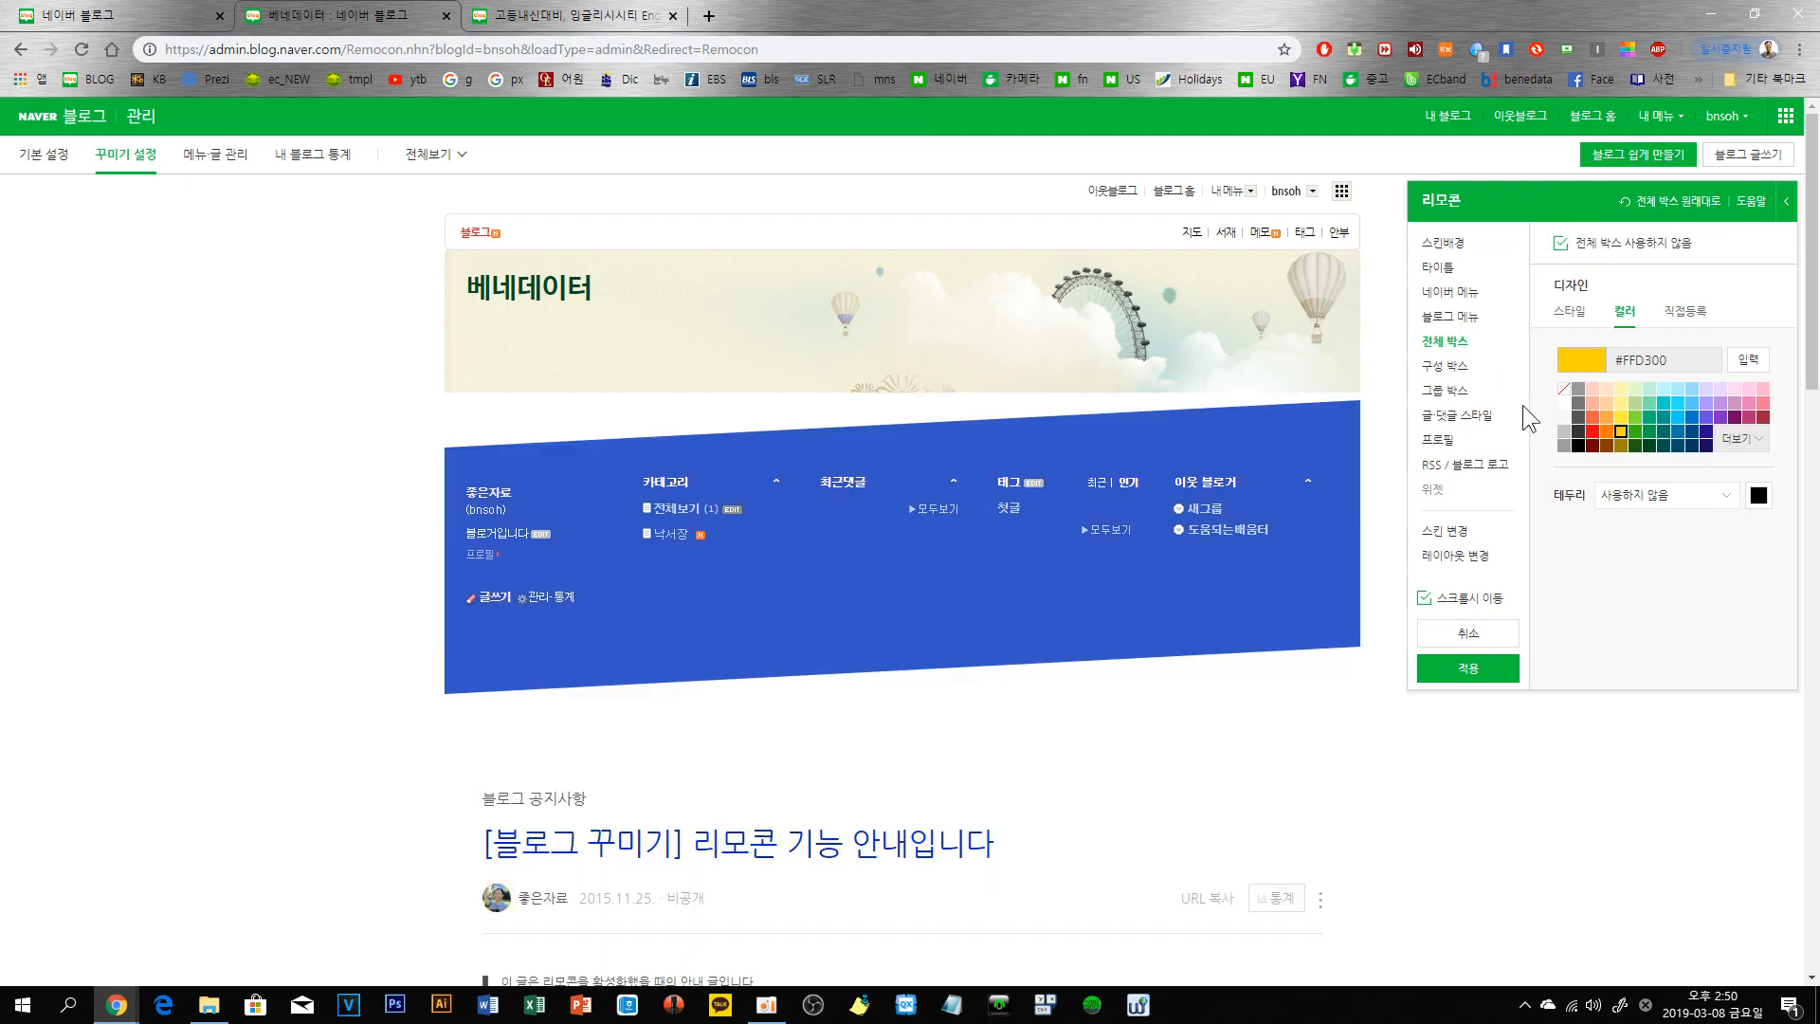
- Try several component box (구성 박스) styles from the first page, and reset the component box to its original design
{"action": "left_click", "coordinate": [1452, 368]}
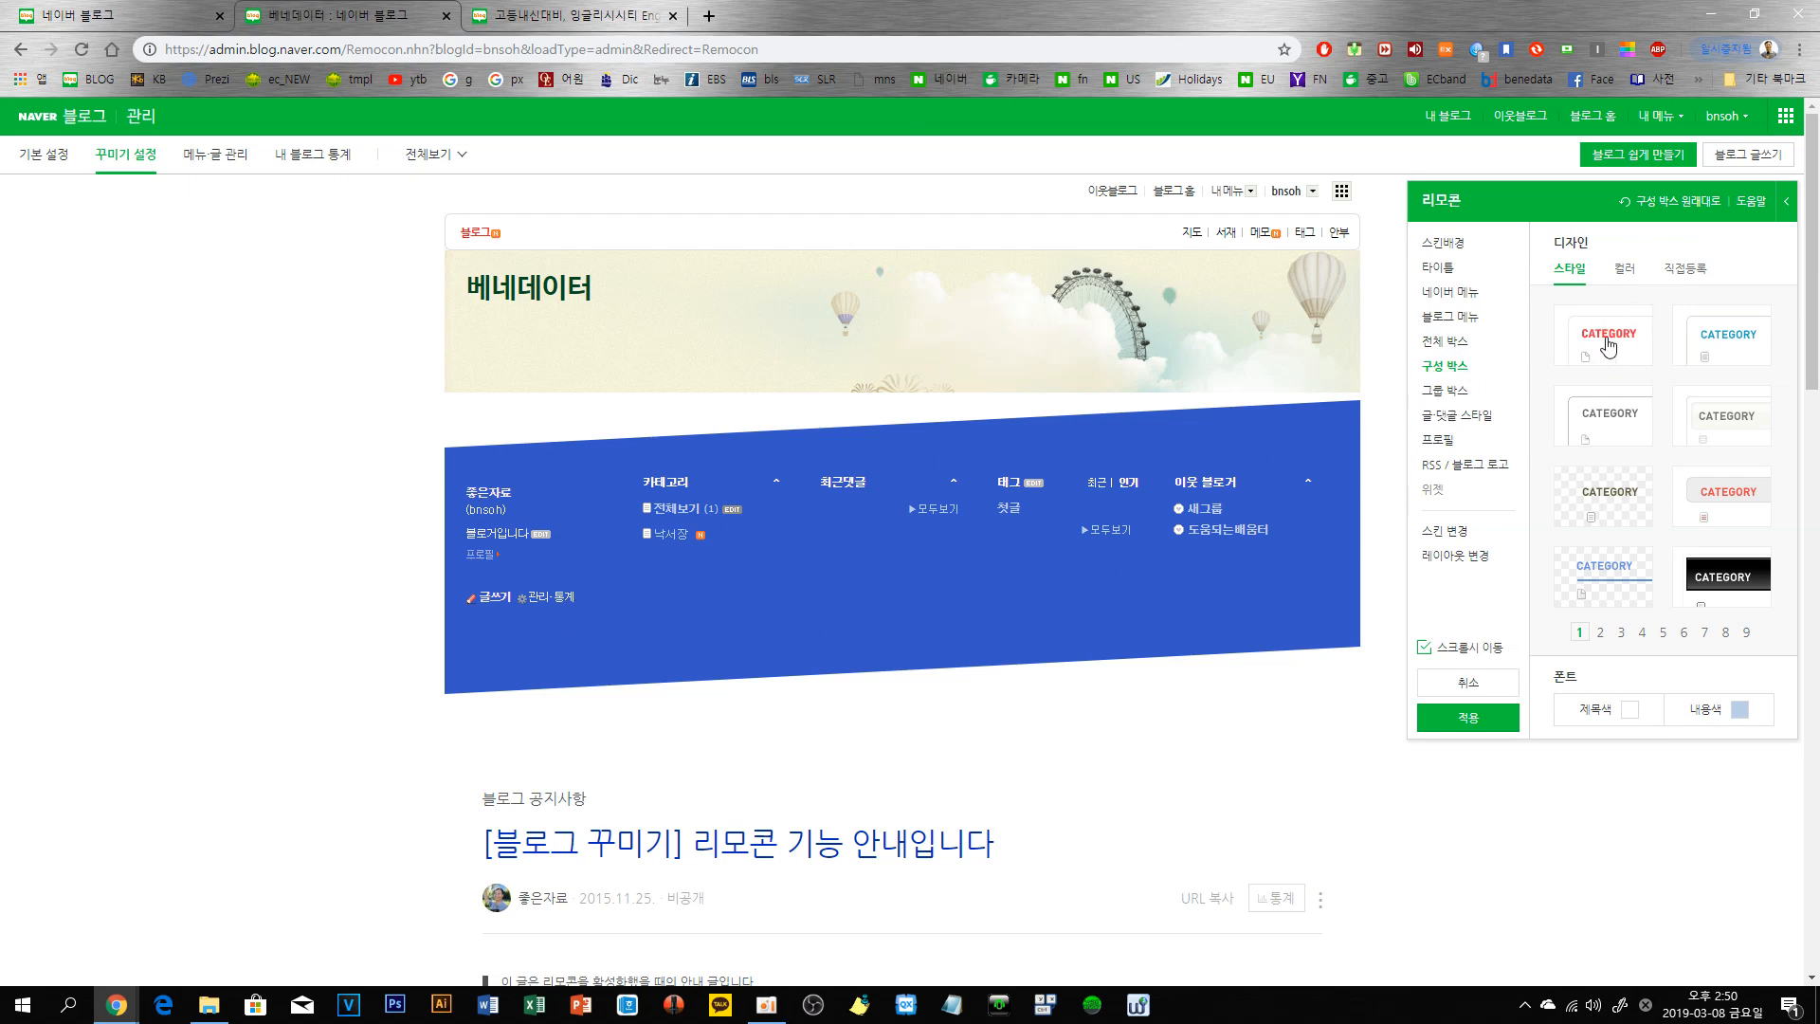
{"action": "left_click", "coordinate": [1608, 347]}
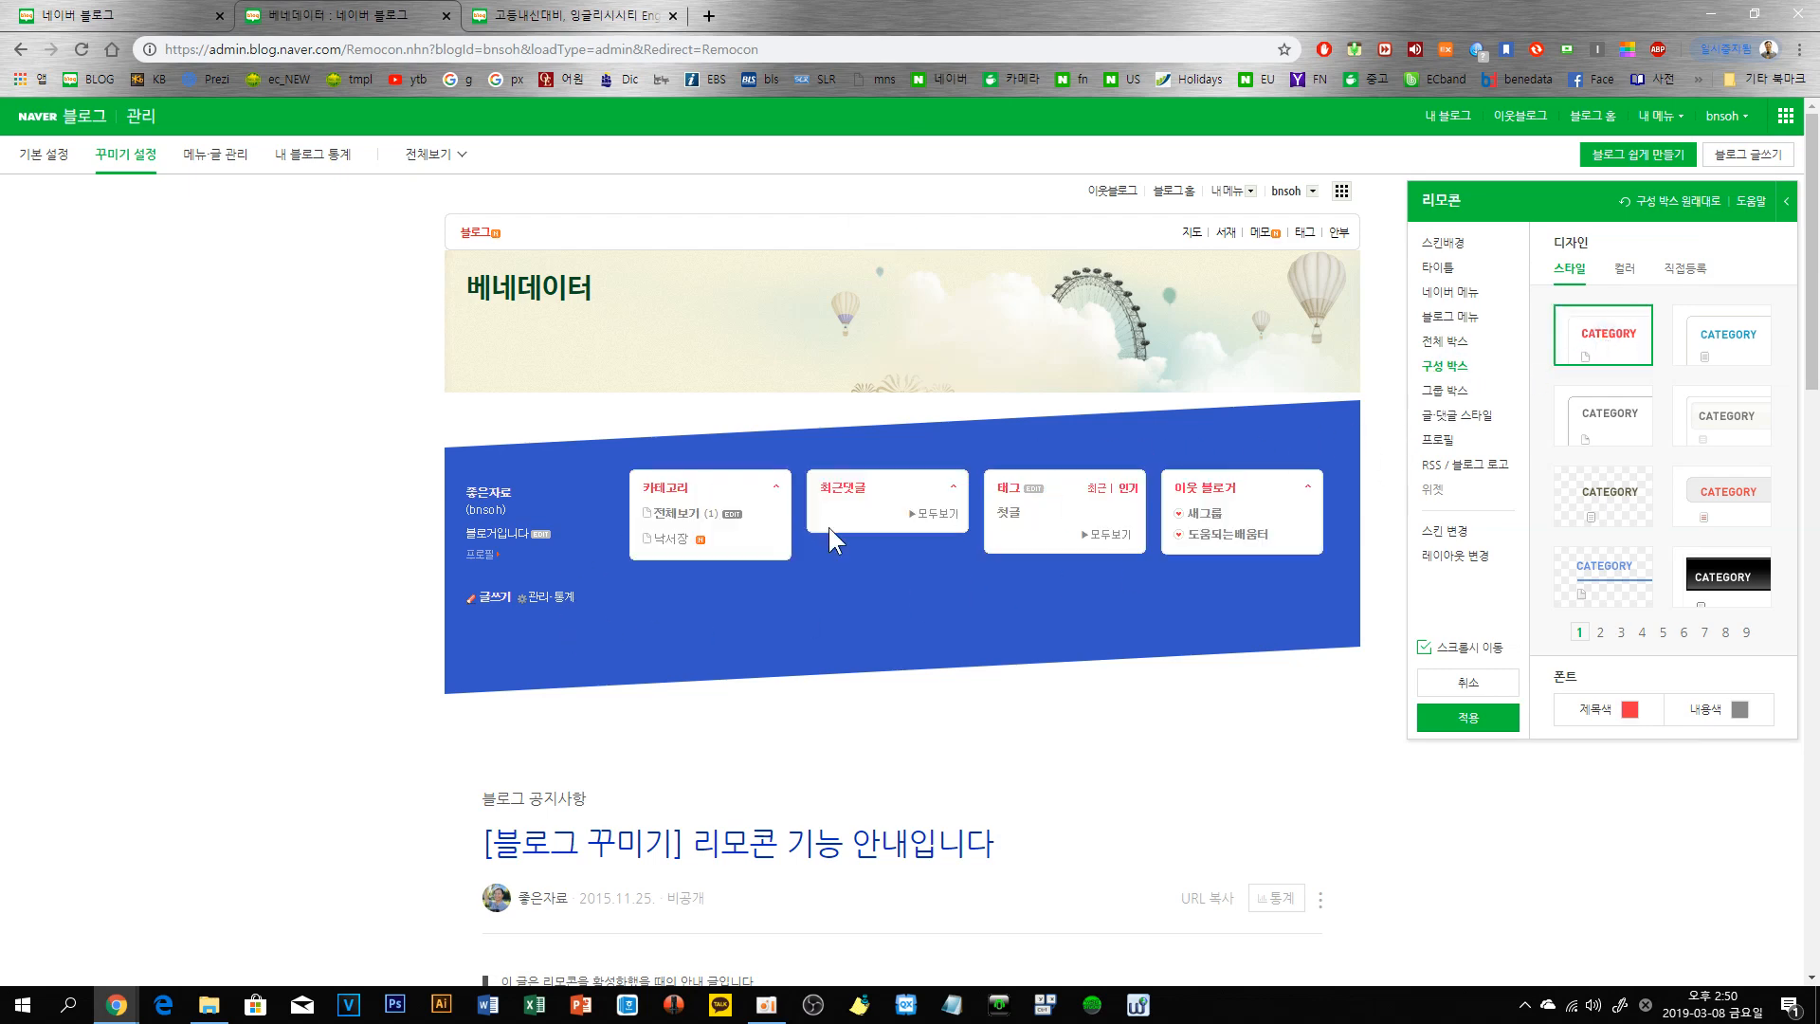
{"action": "left_click", "coordinate": [1721, 343]}
{"action": "left_click", "coordinate": [1599, 415]}
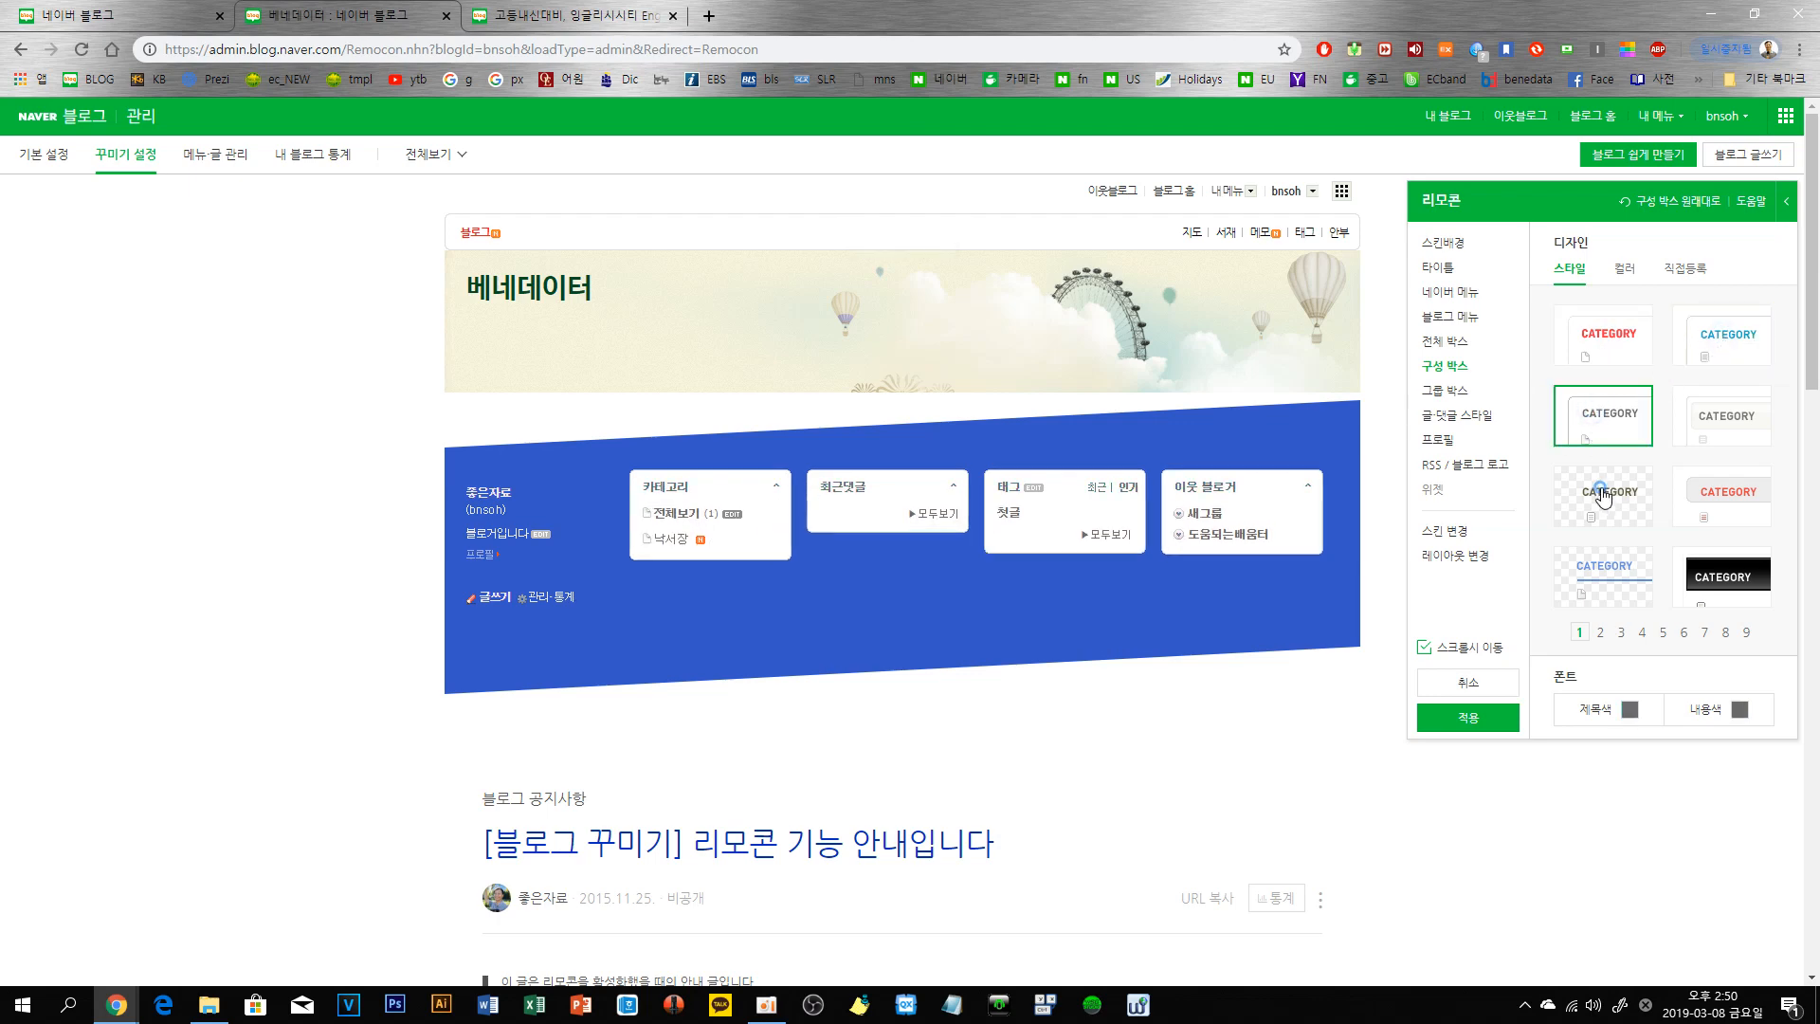
{"action": "left_click", "coordinate": [1602, 488]}
{"action": "left_click", "coordinate": [1710, 419]}
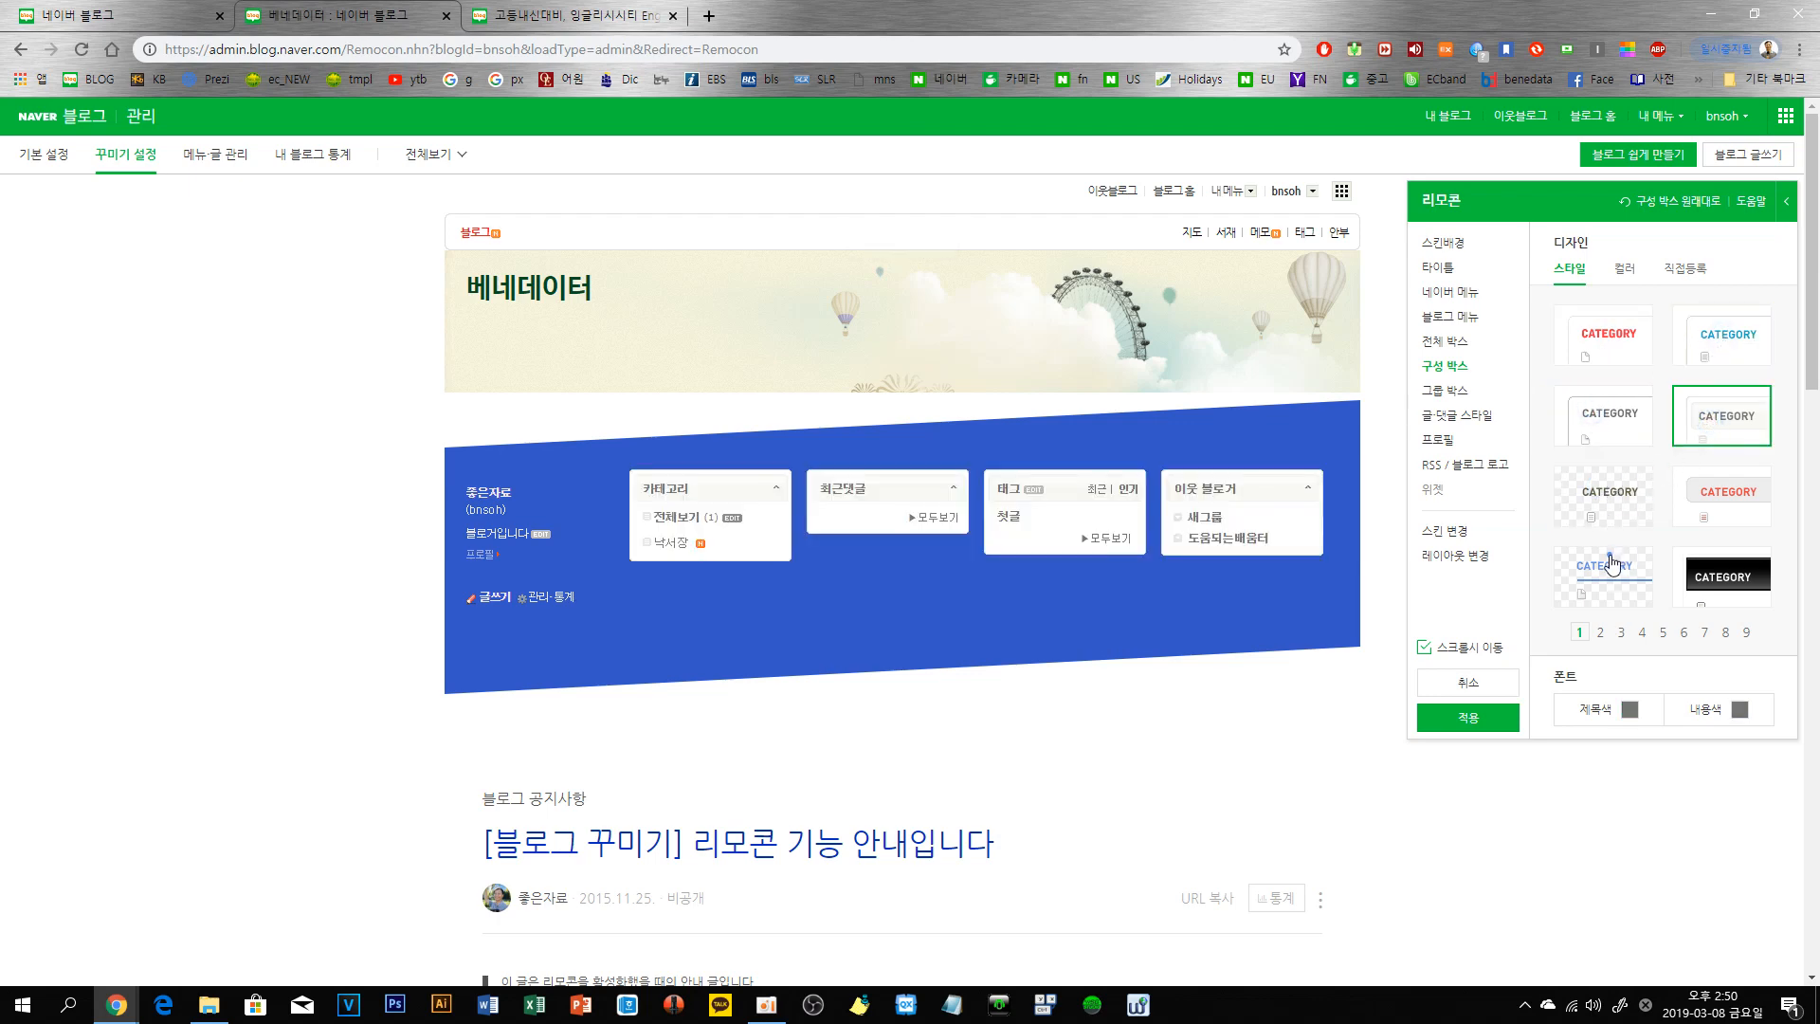
{"action": "left_click", "coordinate": [1612, 562]}
{"action": "left_click", "coordinate": [1596, 498]}
{"action": "left_click", "coordinate": [1708, 488]}
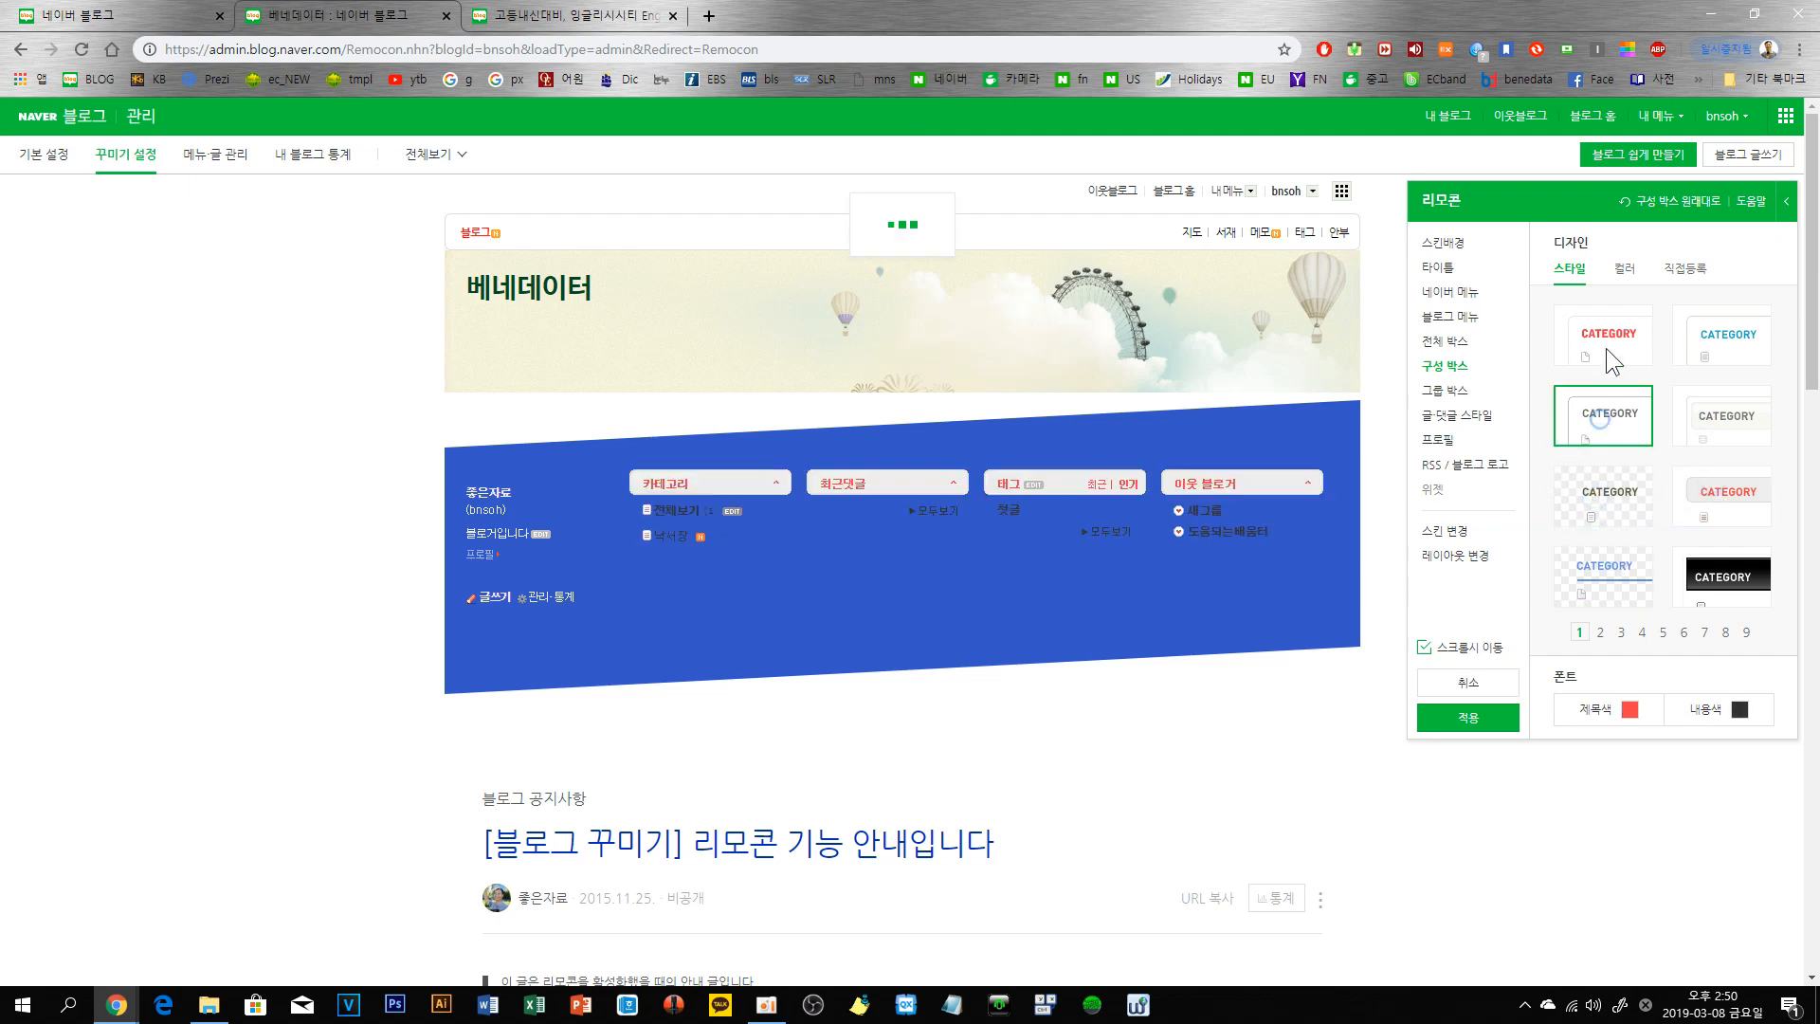
{"action": "left_click", "coordinate": [1716, 356]}
{"action": "left_click", "coordinate": [1668, 202]}
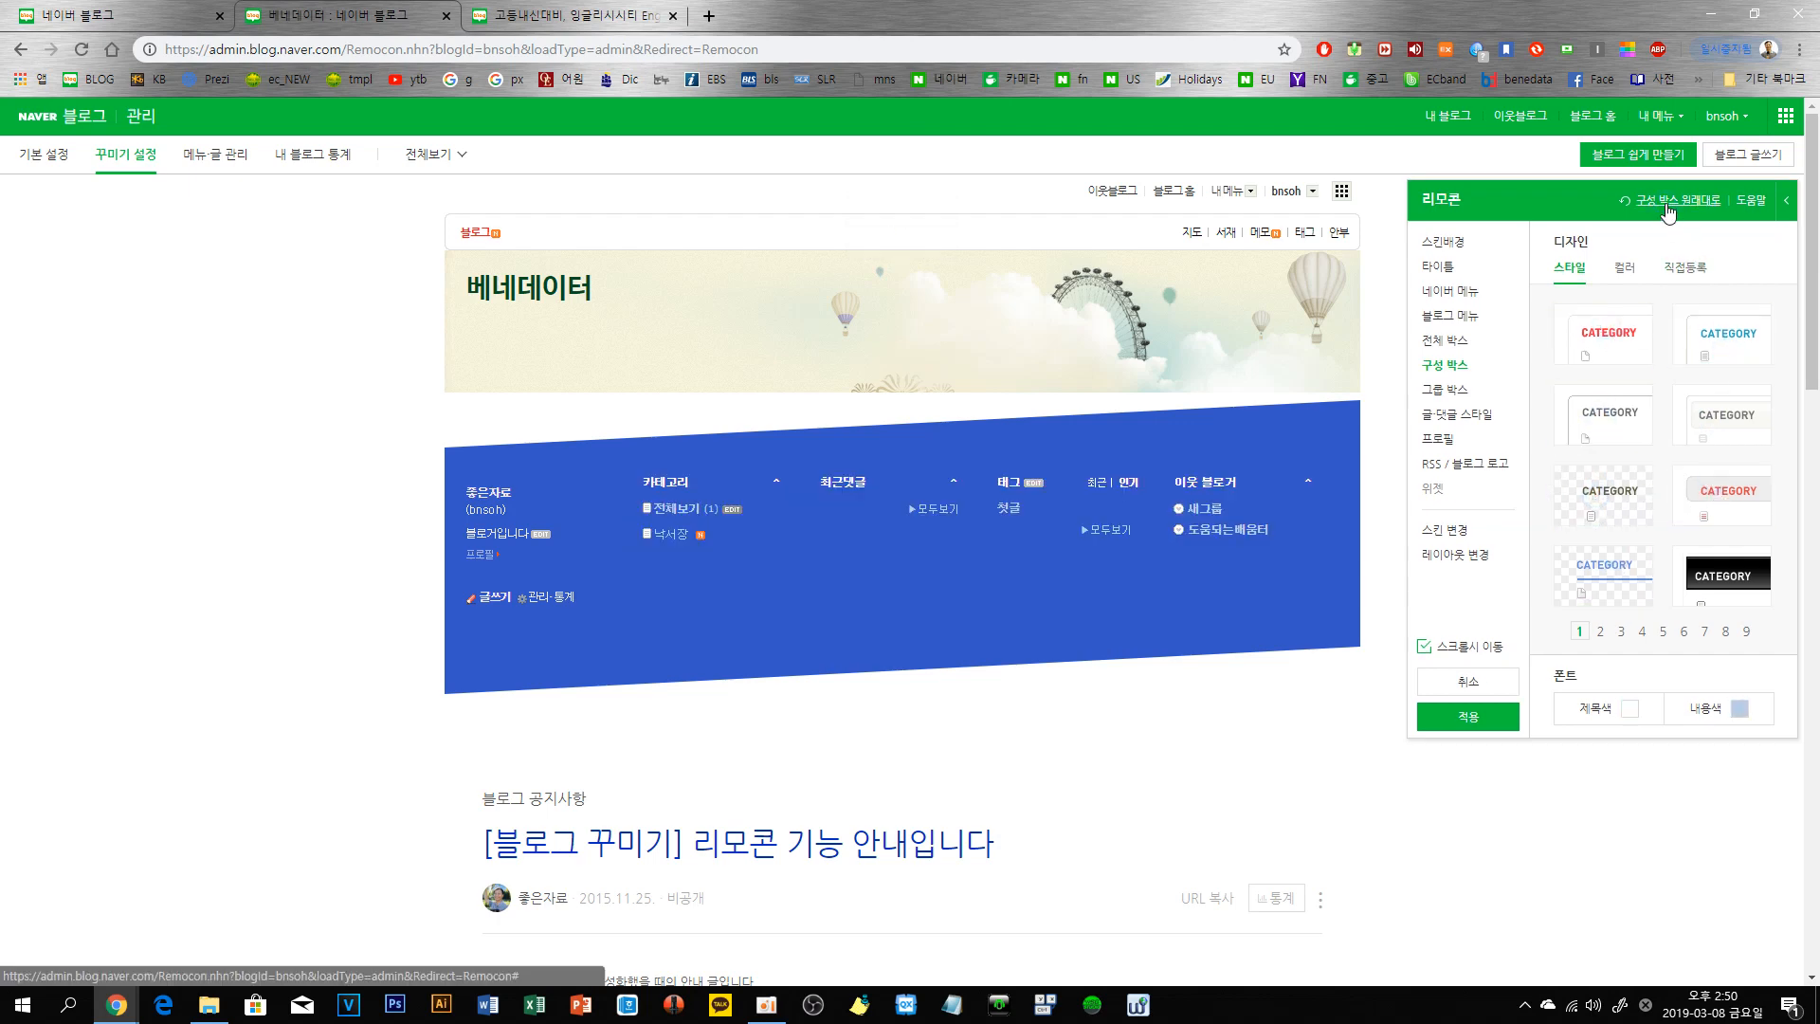
- Try group box (그룹 박스) colors including #FFE3C7 and teal green, try disabling the box, and reset it to its original design
{"action": "left_click", "coordinate": [1445, 394]}
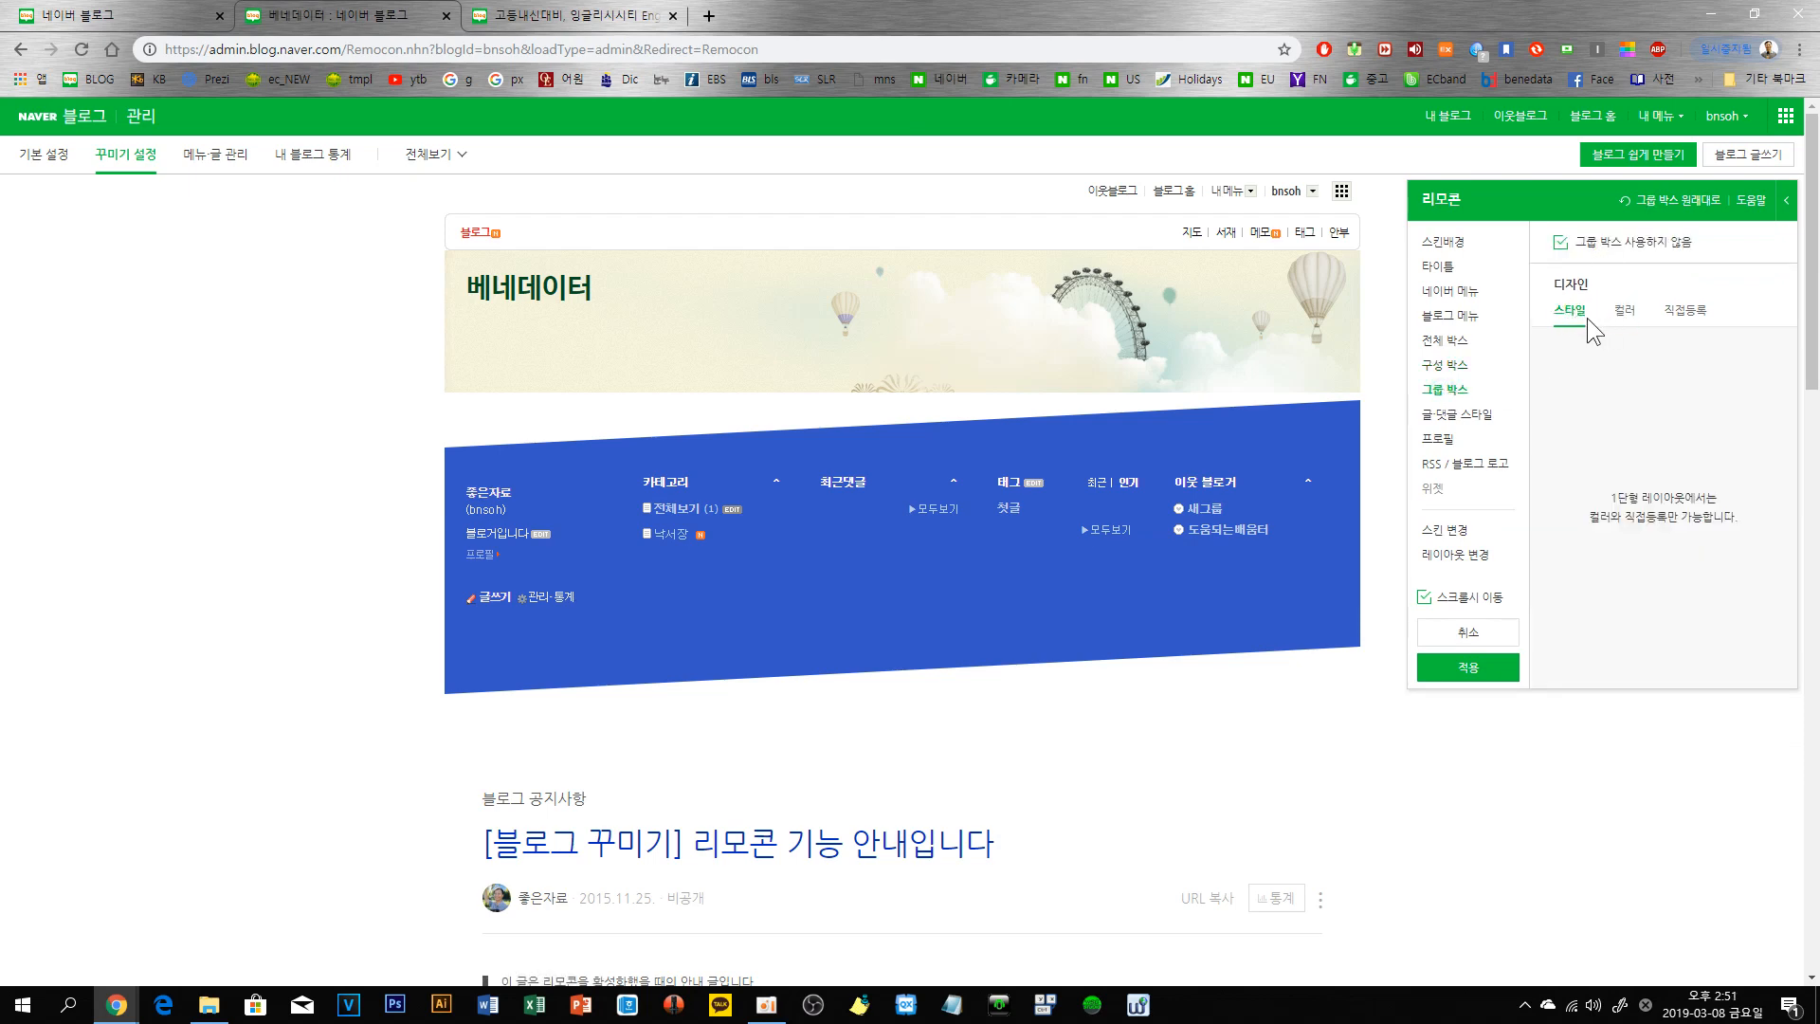
{"action": "left_click", "coordinate": [1625, 319]}
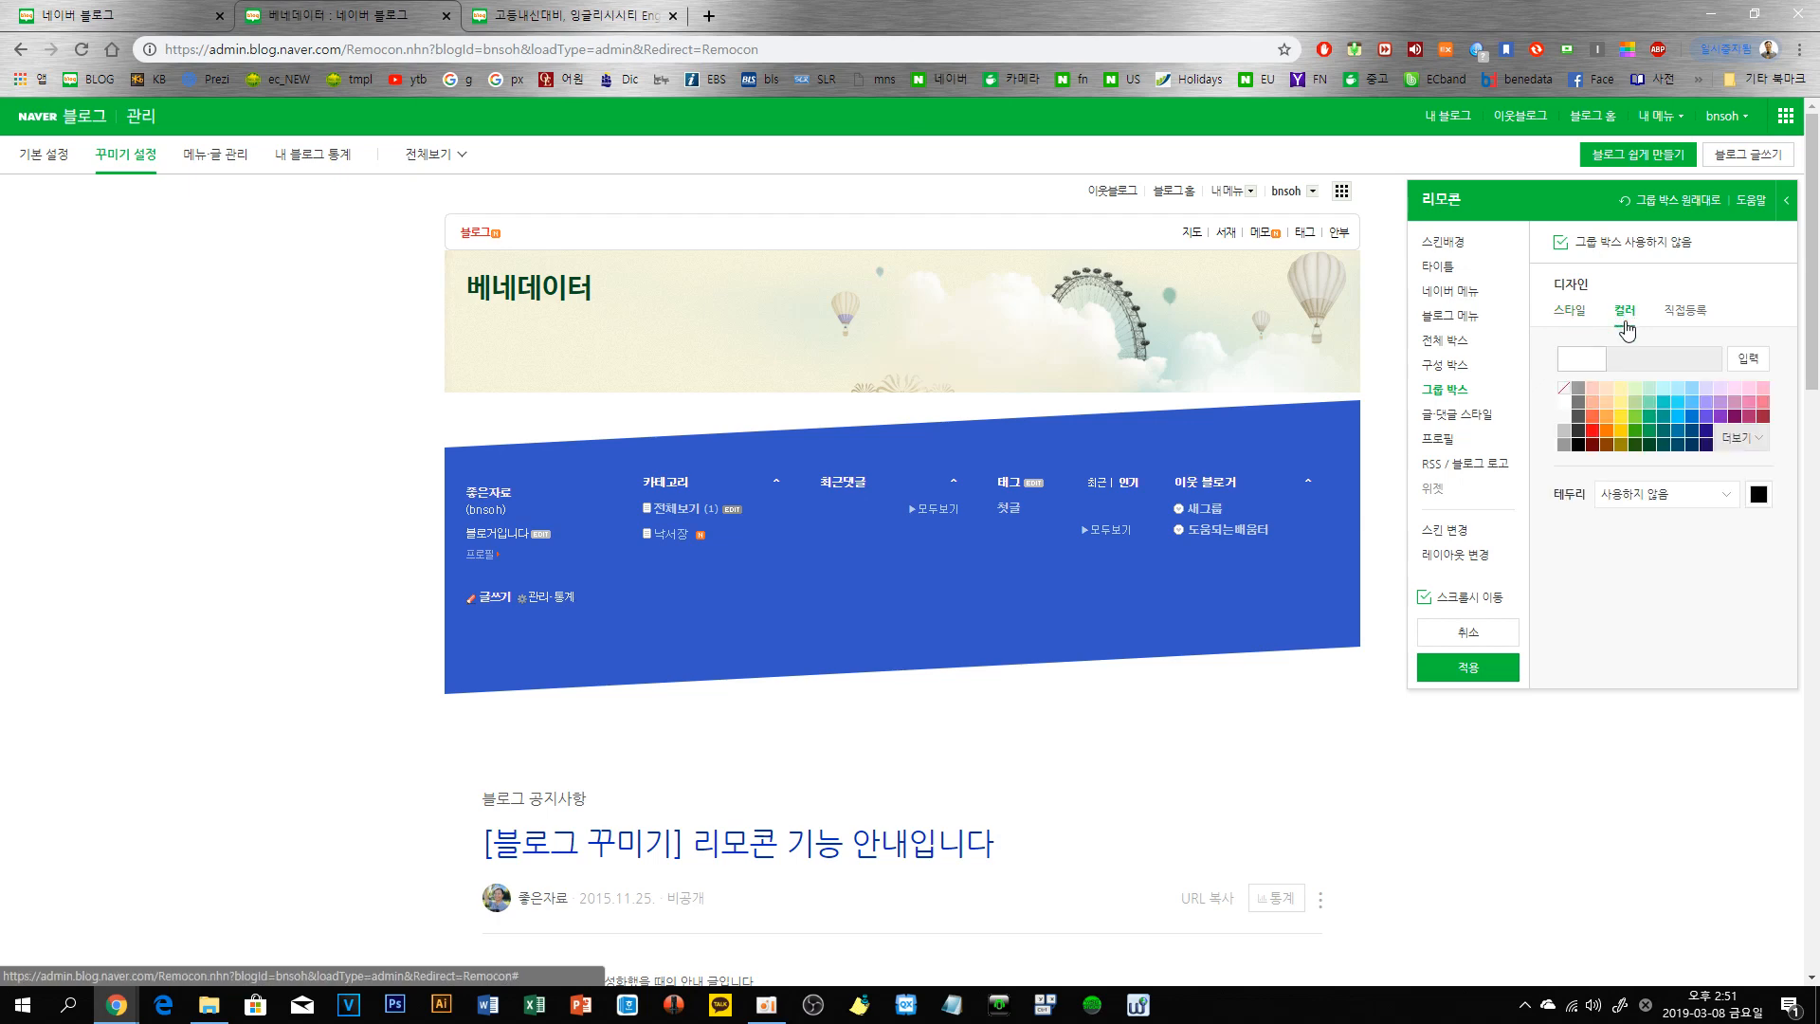
{"action": "left_click", "coordinate": [1606, 389]}
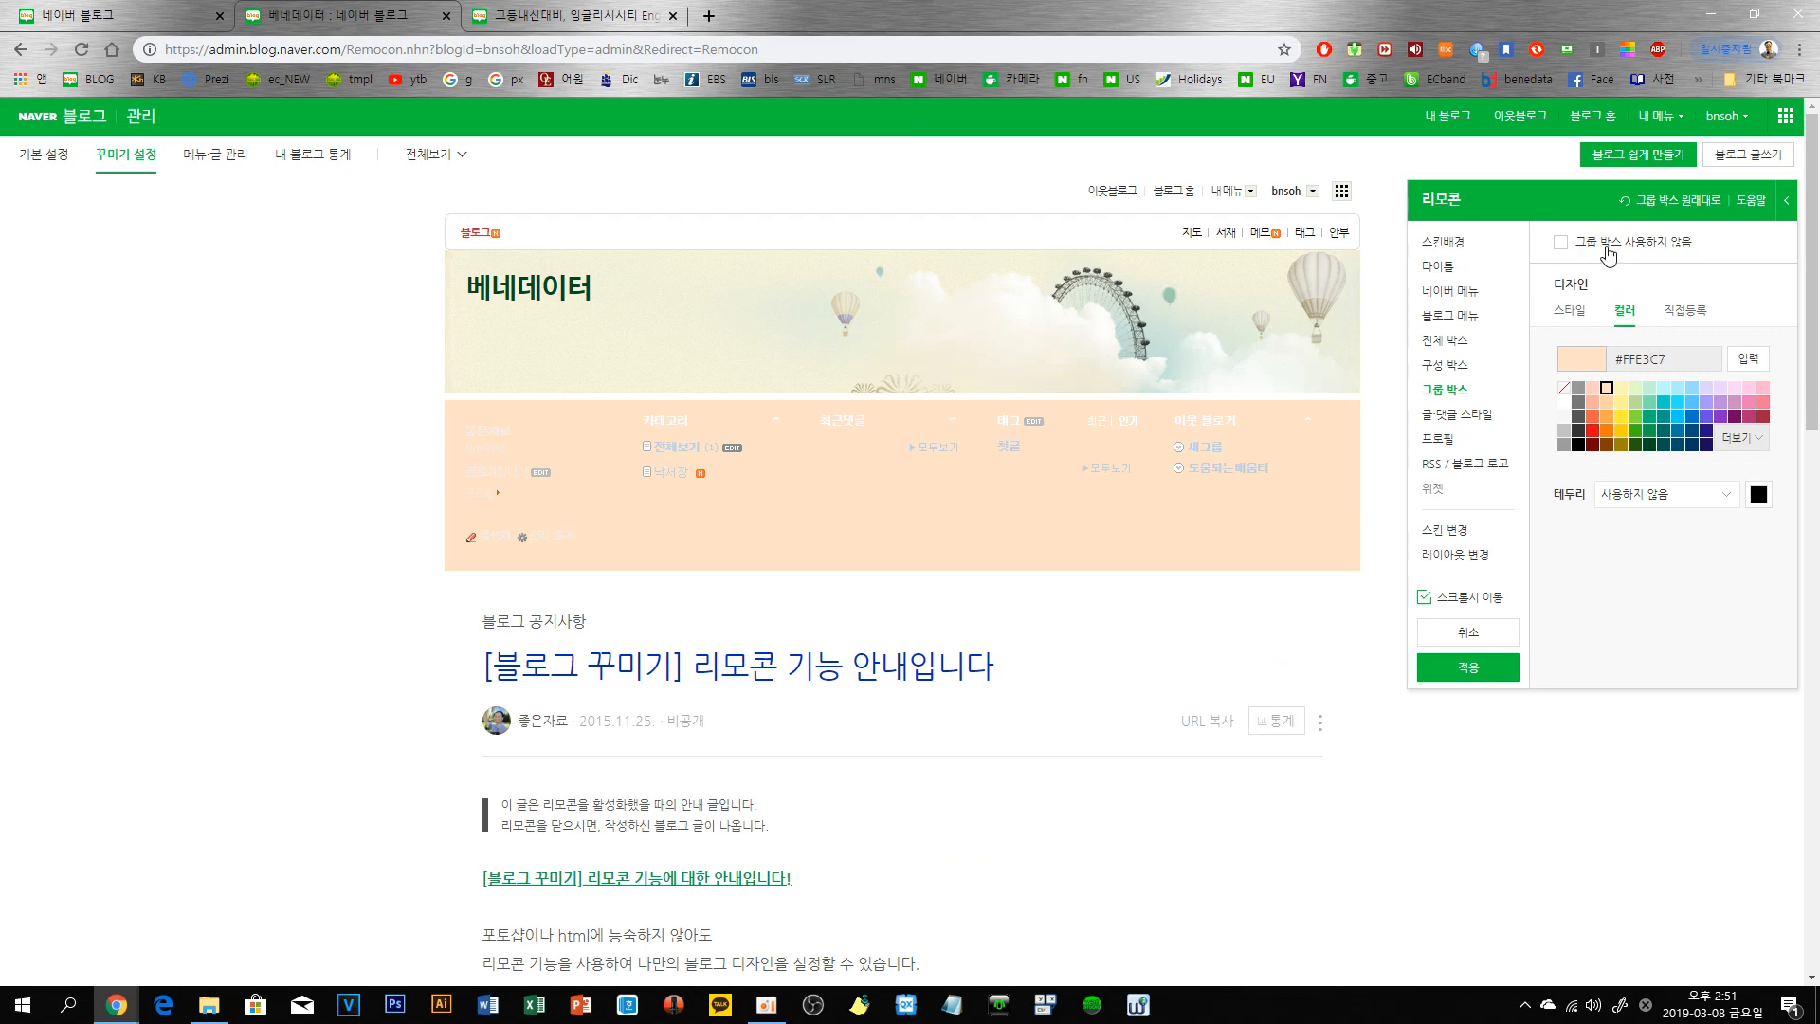
{"action": "left_click", "coordinate": [1657, 390]}
{"action": "left_click", "coordinate": [1649, 417]}
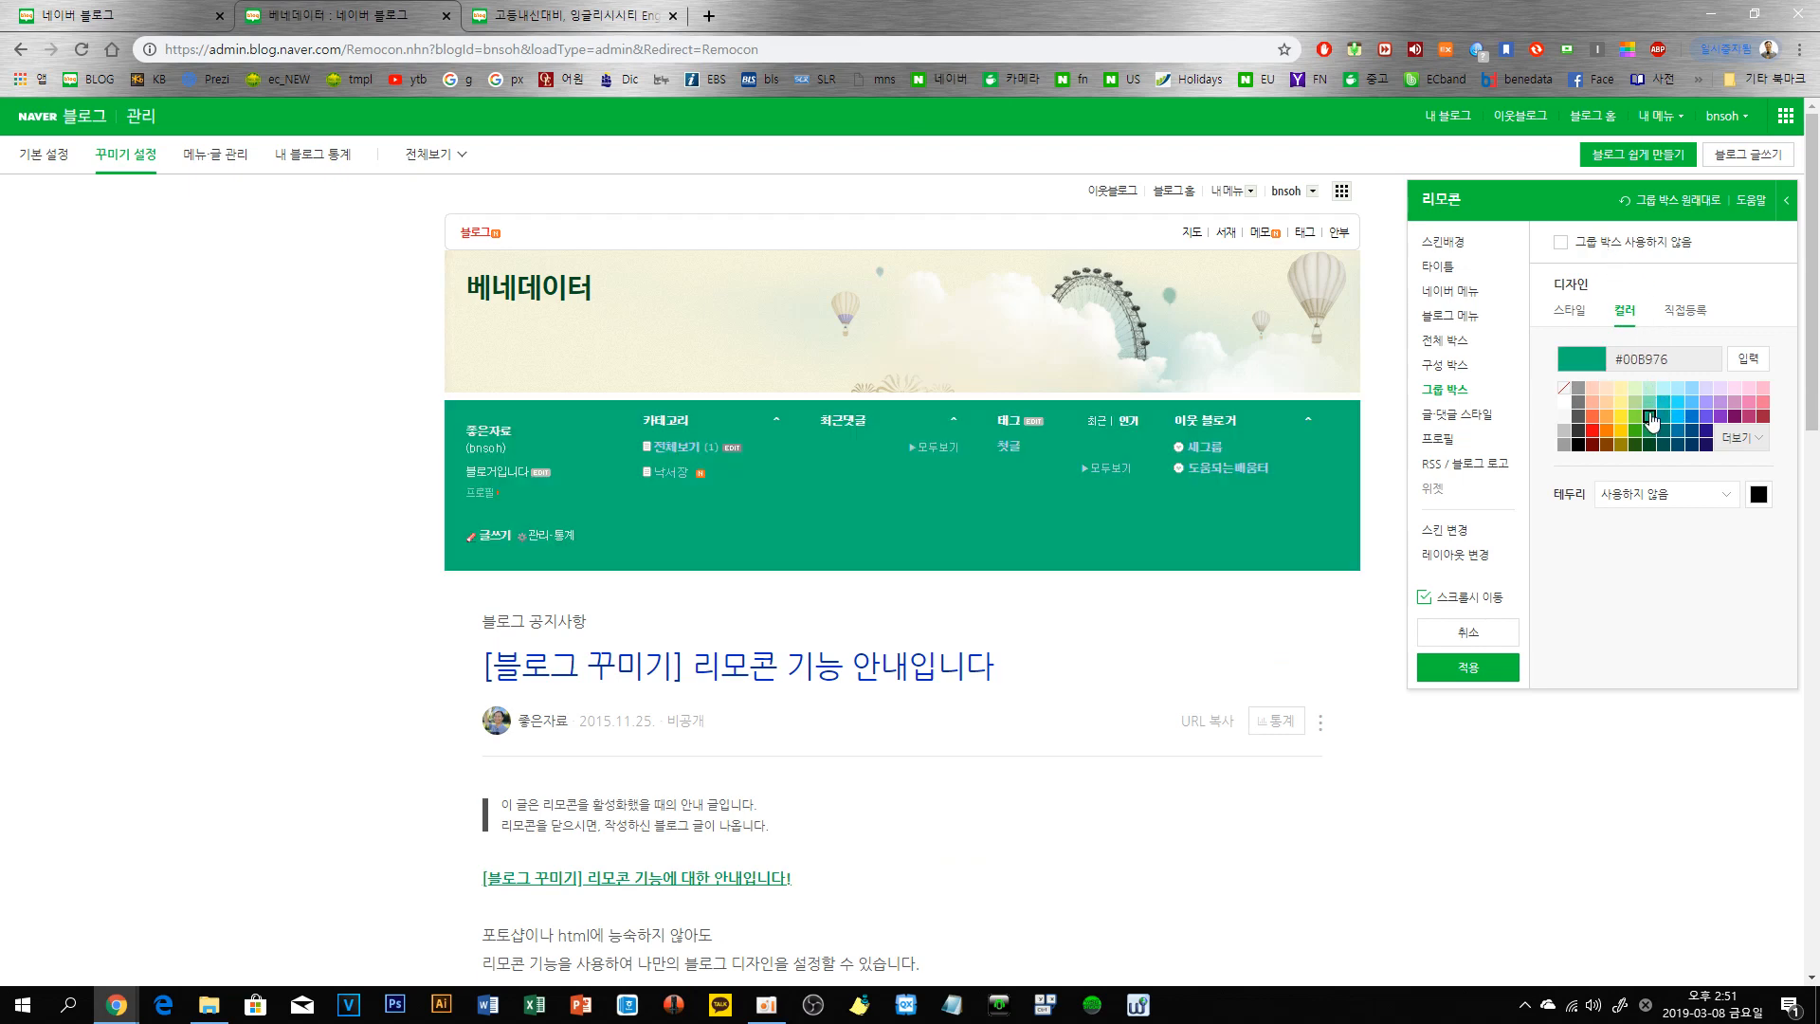
{"action": "left_click", "coordinate": [1600, 241]}
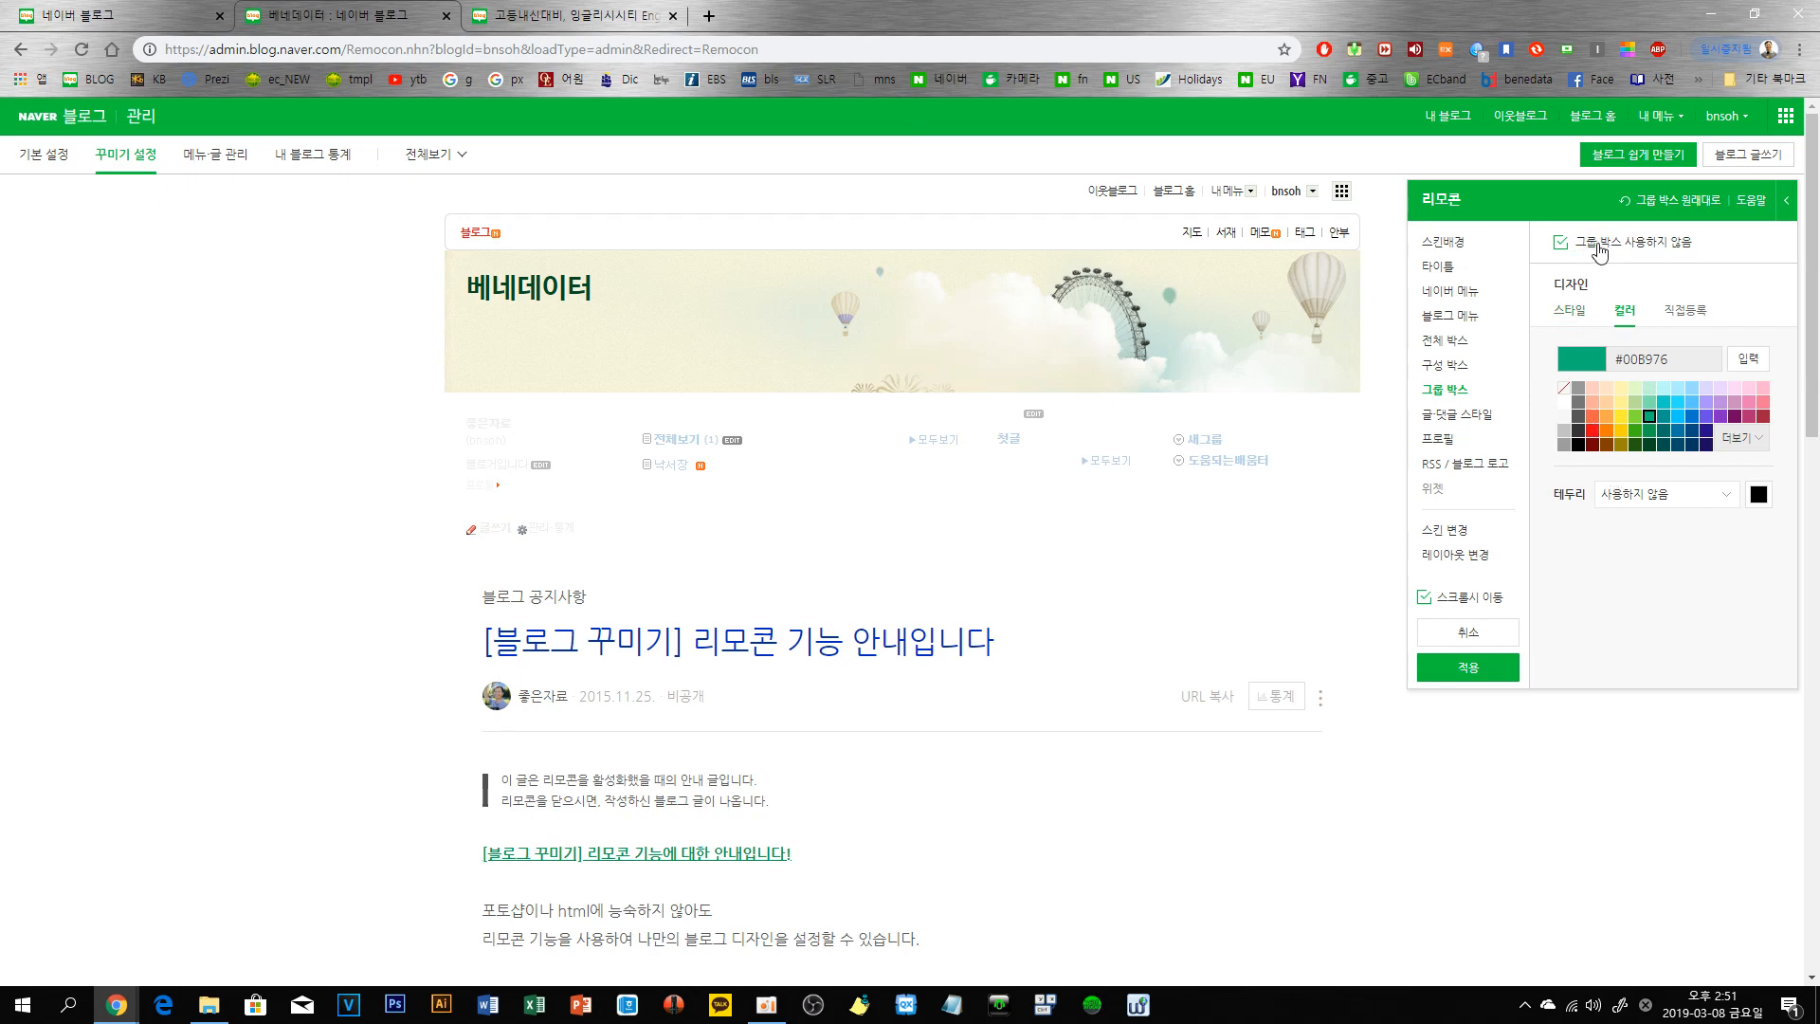
{"action": "left_click", "coordinate": [1668, 201]}
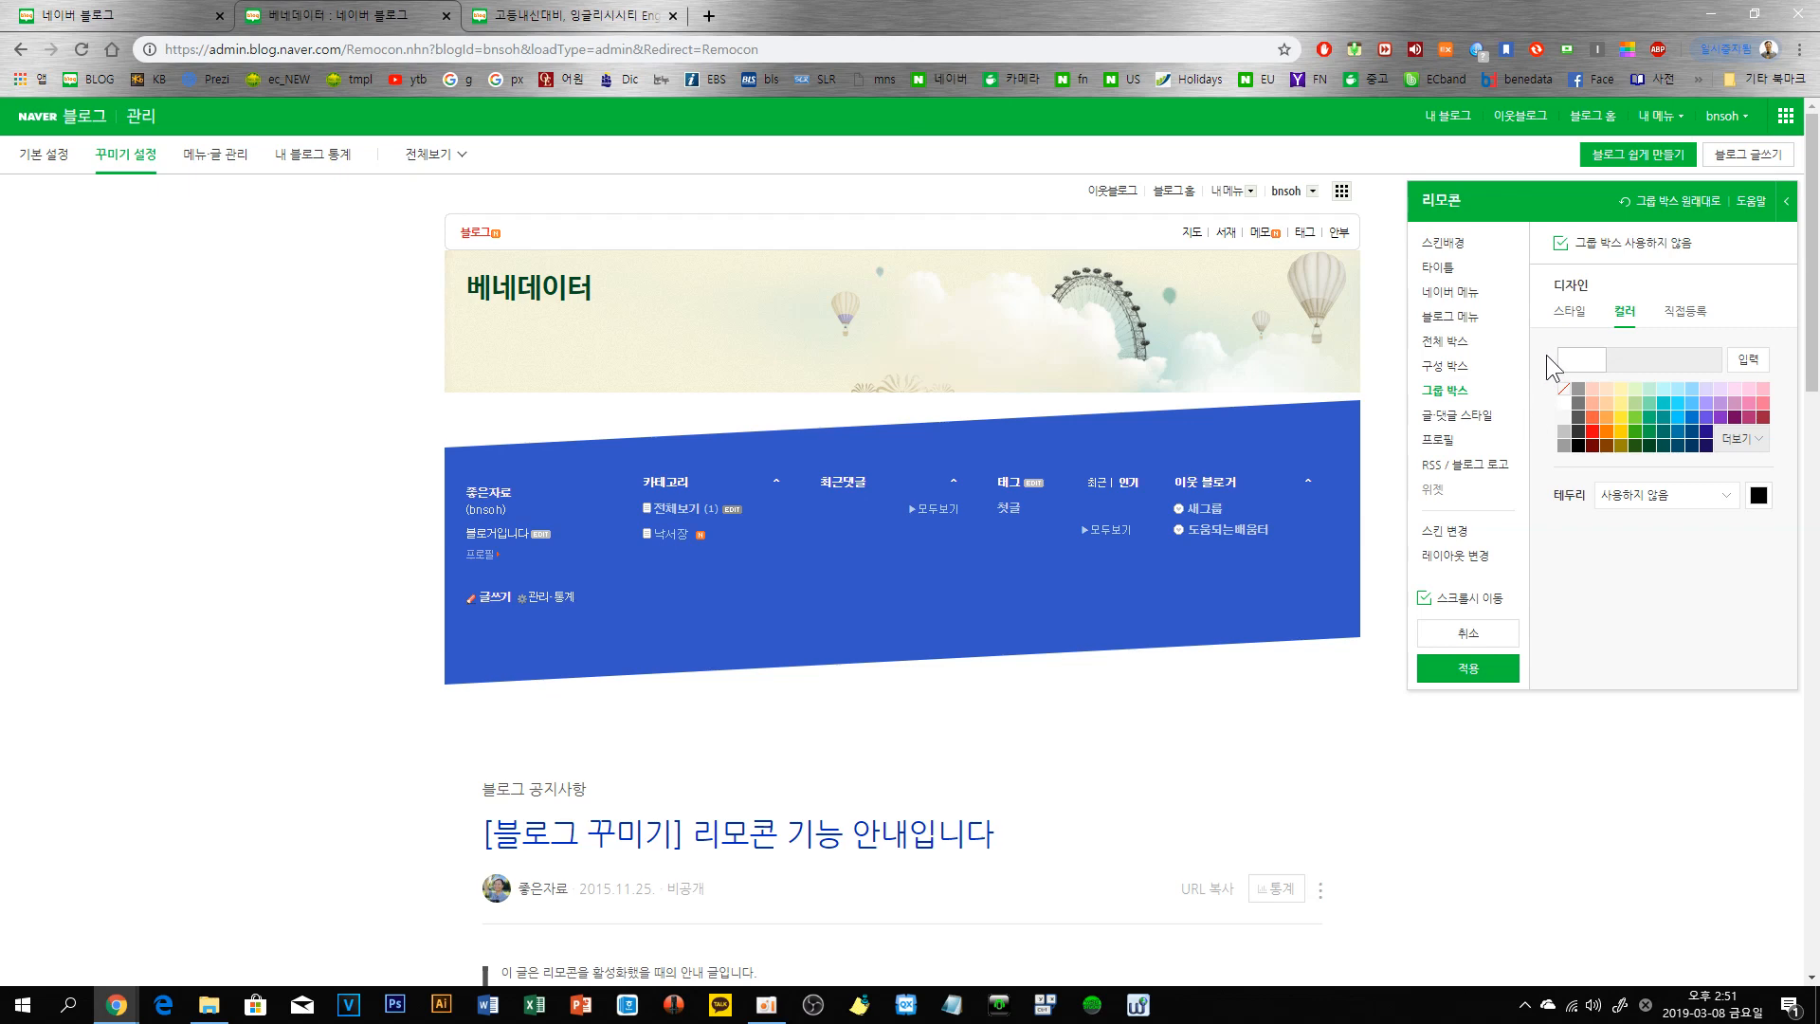
- Apply the first, dark-background post and comment style (글·댓글 스타일) and check it on the sample post
{"action": "left_click", "coordinate": [1478, 422]}
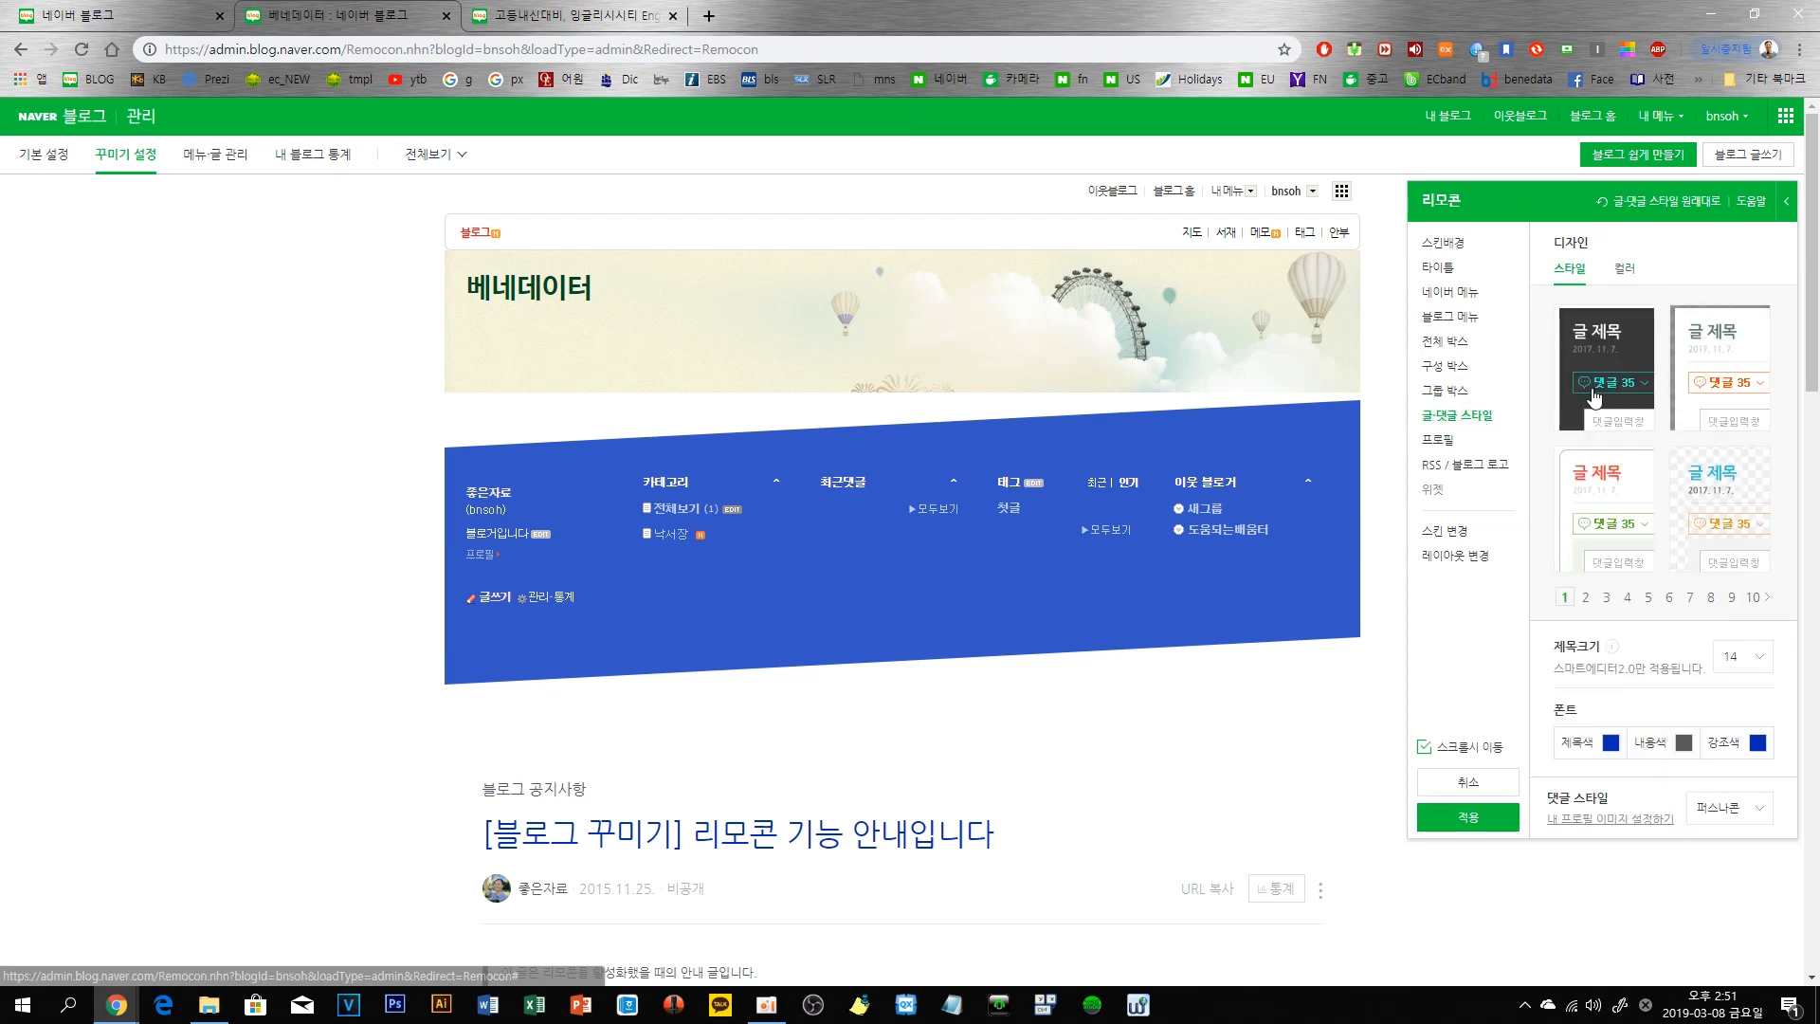
{"action": "left_click", "coordinate": [1598, 389]}
{"action": "scroll", "coordinate": [986, 745], "scroll_direction": "down", "scroll_amount": 4}
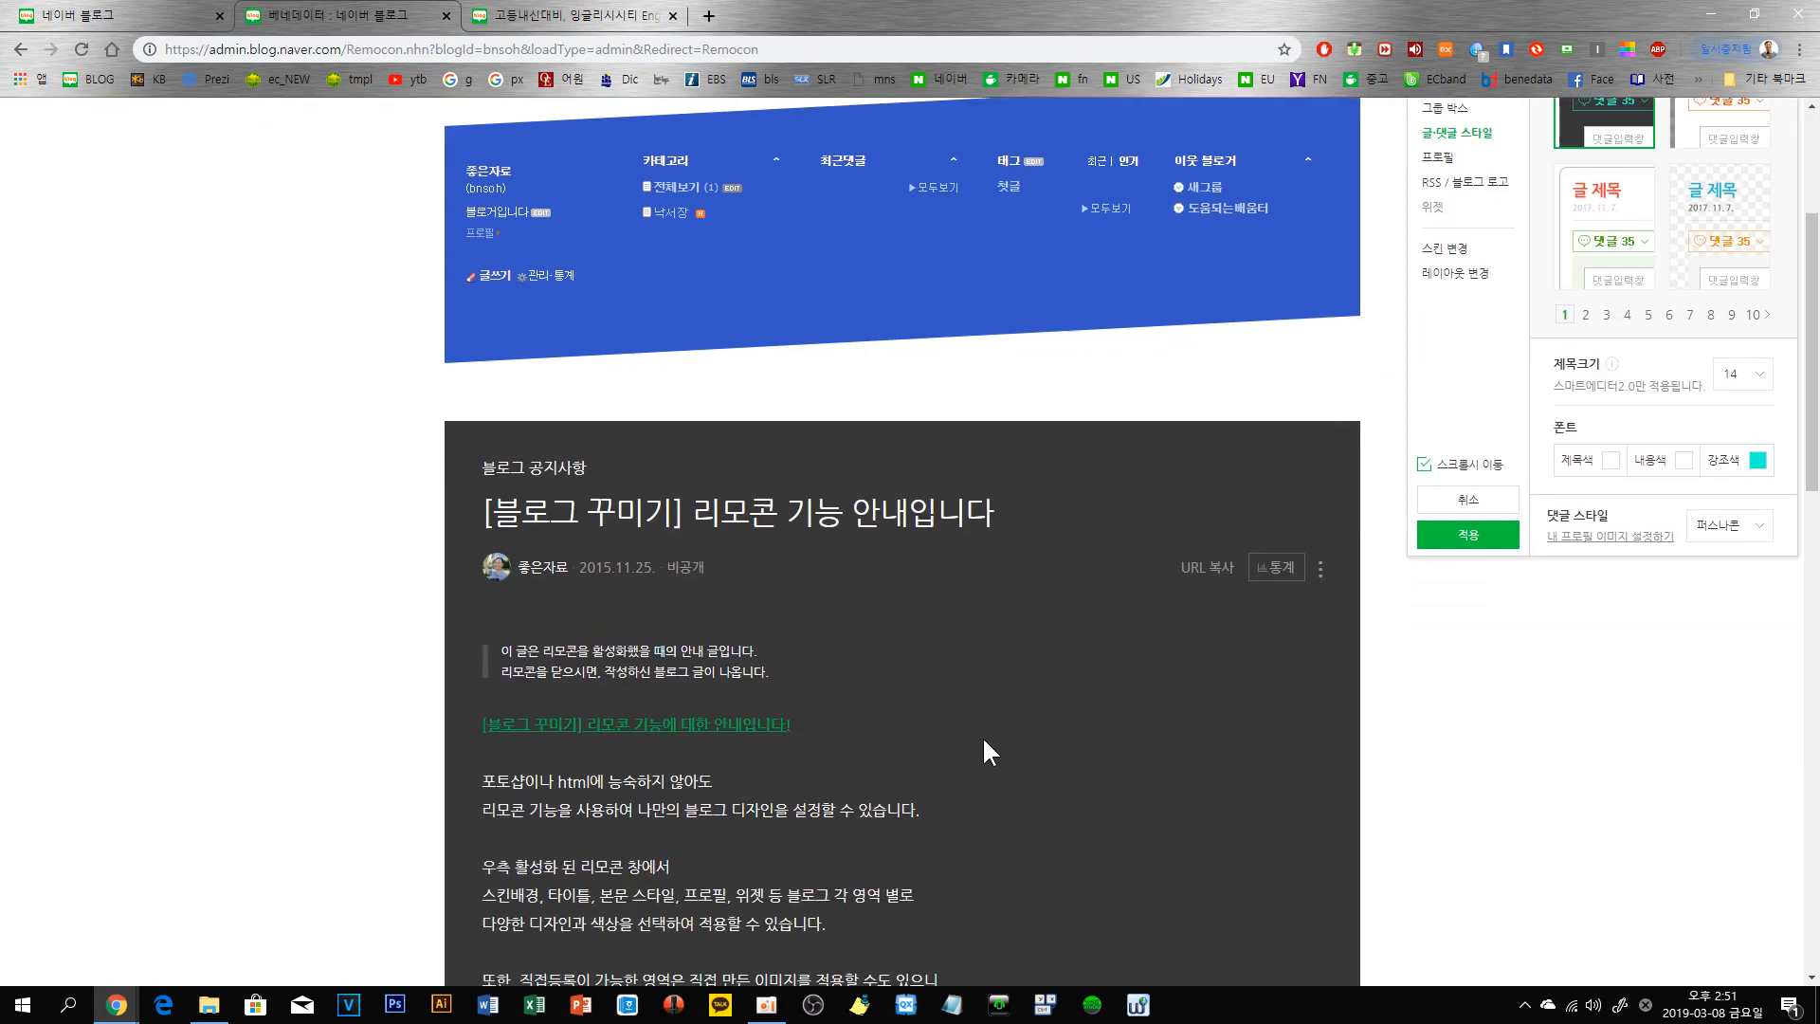
{"action": "scroll", "coordinate": [984, 736], "scroll_direction": "up", "scroll_amount": 3}
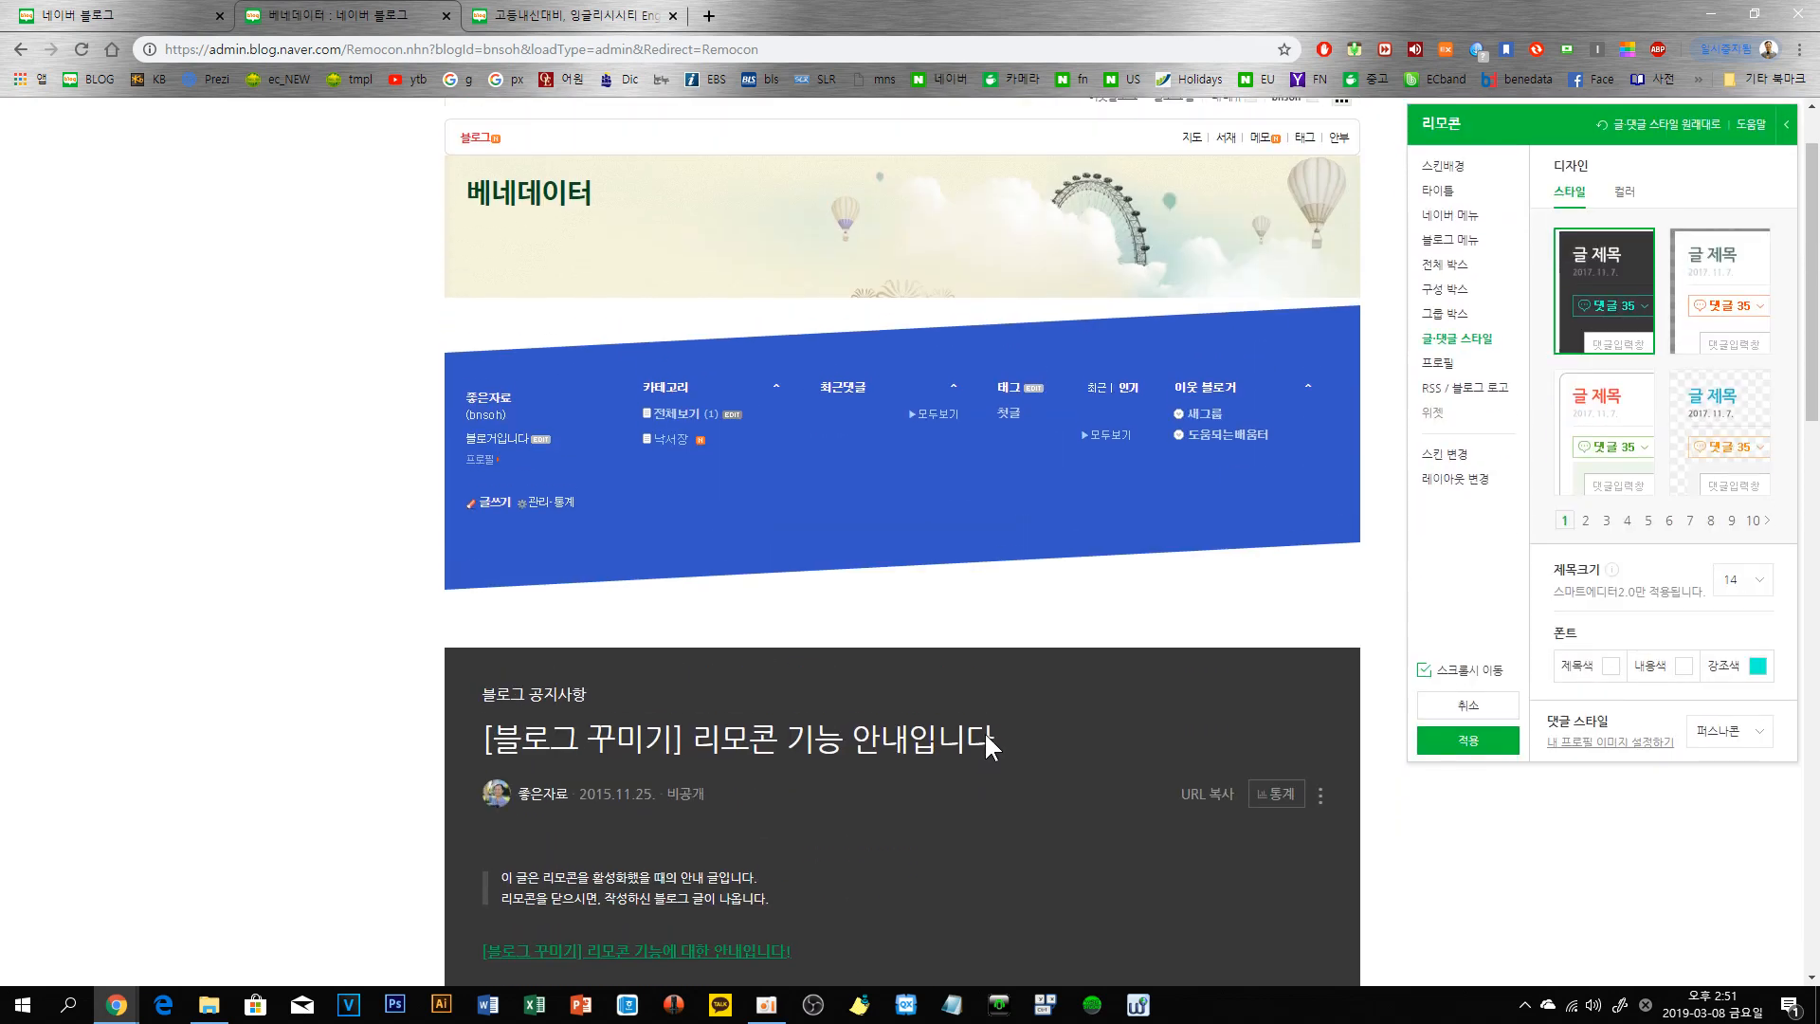
- Look over the dark post and comment style on the sample post, and reset the post and comment style to its original design
{"action": "scroll", "coordinate": [984, 730], "scroll_direction": "down", "scroll_amount": 2}
{"action": "scroll", "coordinate": [984, 730], "scroll_direction": "up", "scroll_amount": 1}
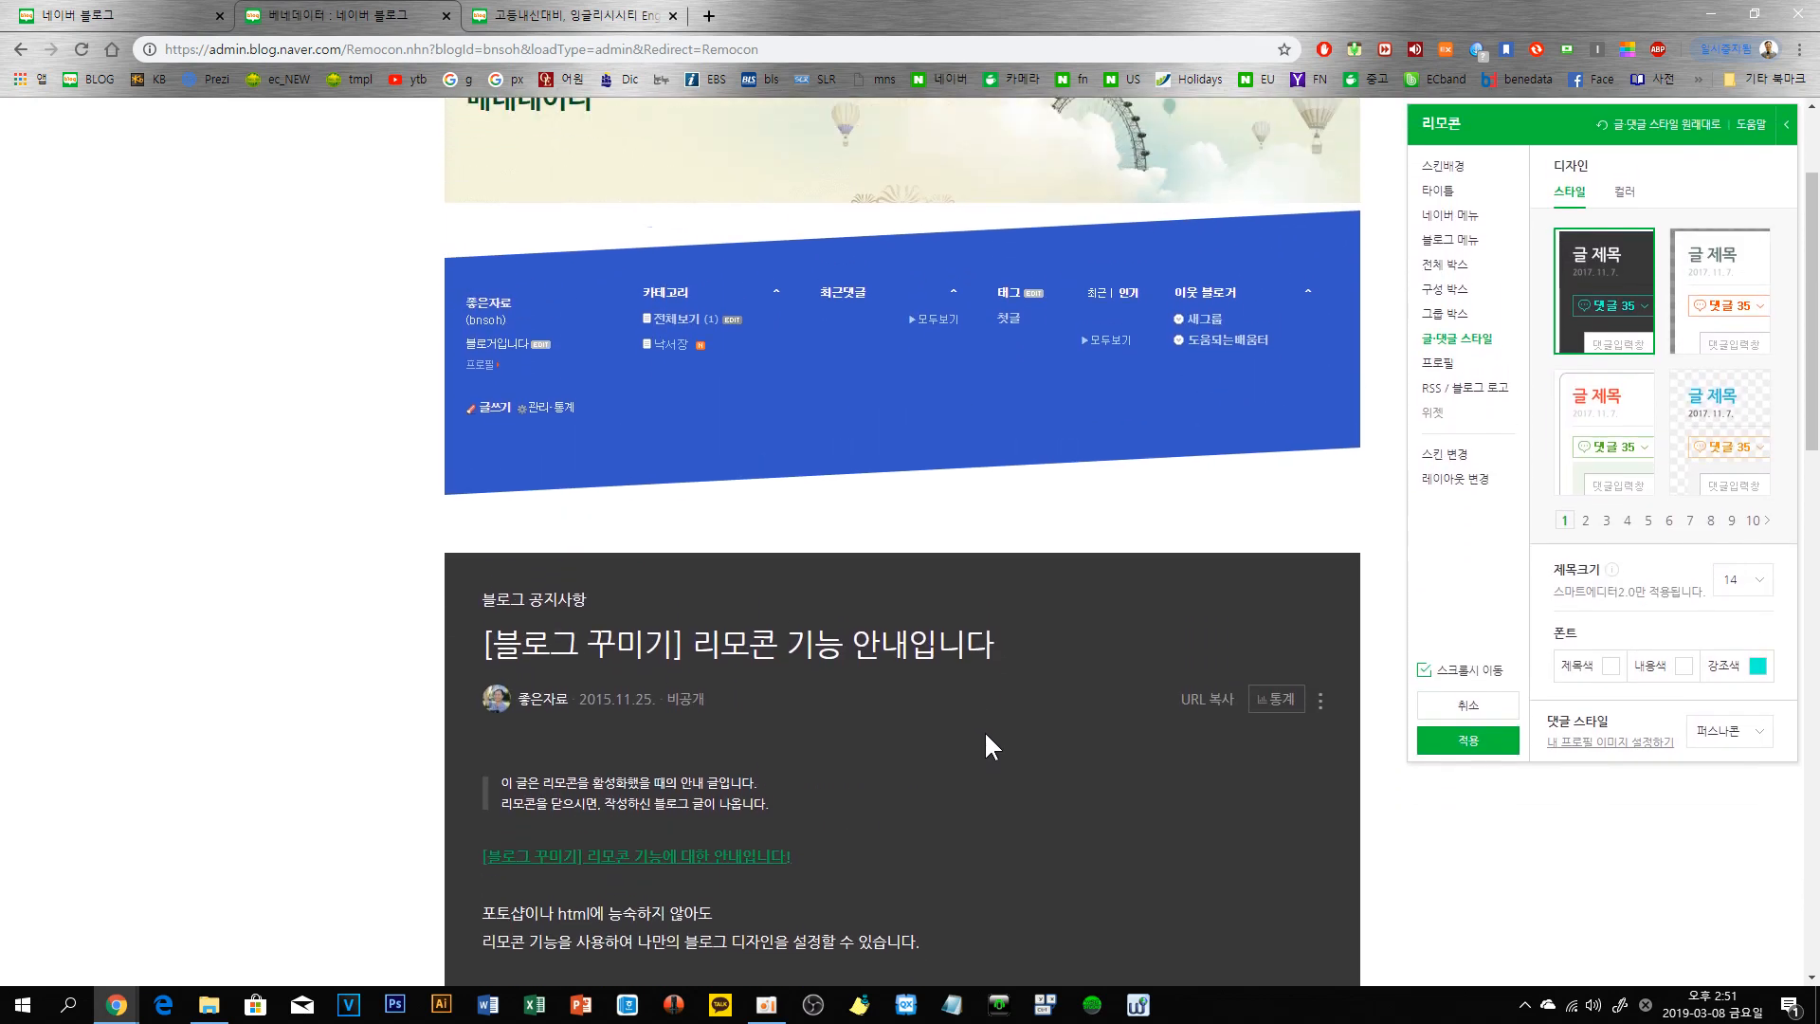
{"action": "scroll", "coordinate": [1373, 527], "scroll_direction": "up", "scroll_amount": 2}
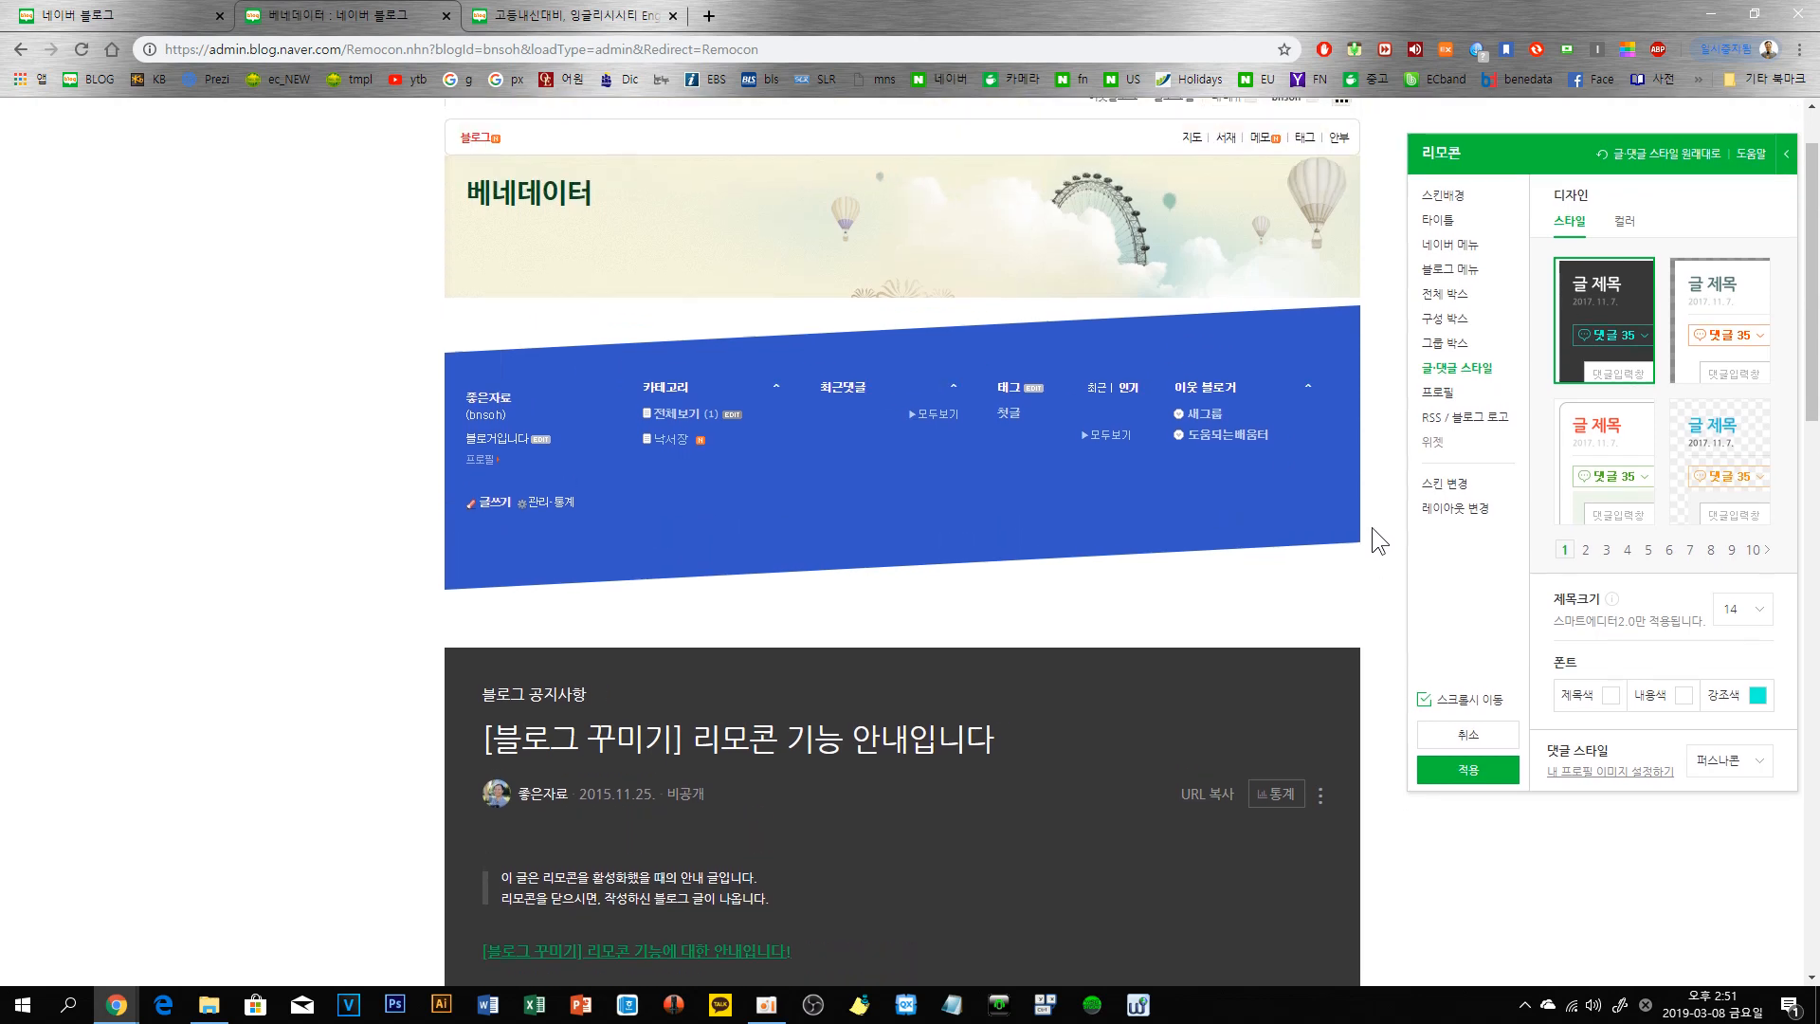
{"action": "scroll", "coordinate": [1583, 289], "scroll_direction": "up", "scroll_amount": 1}
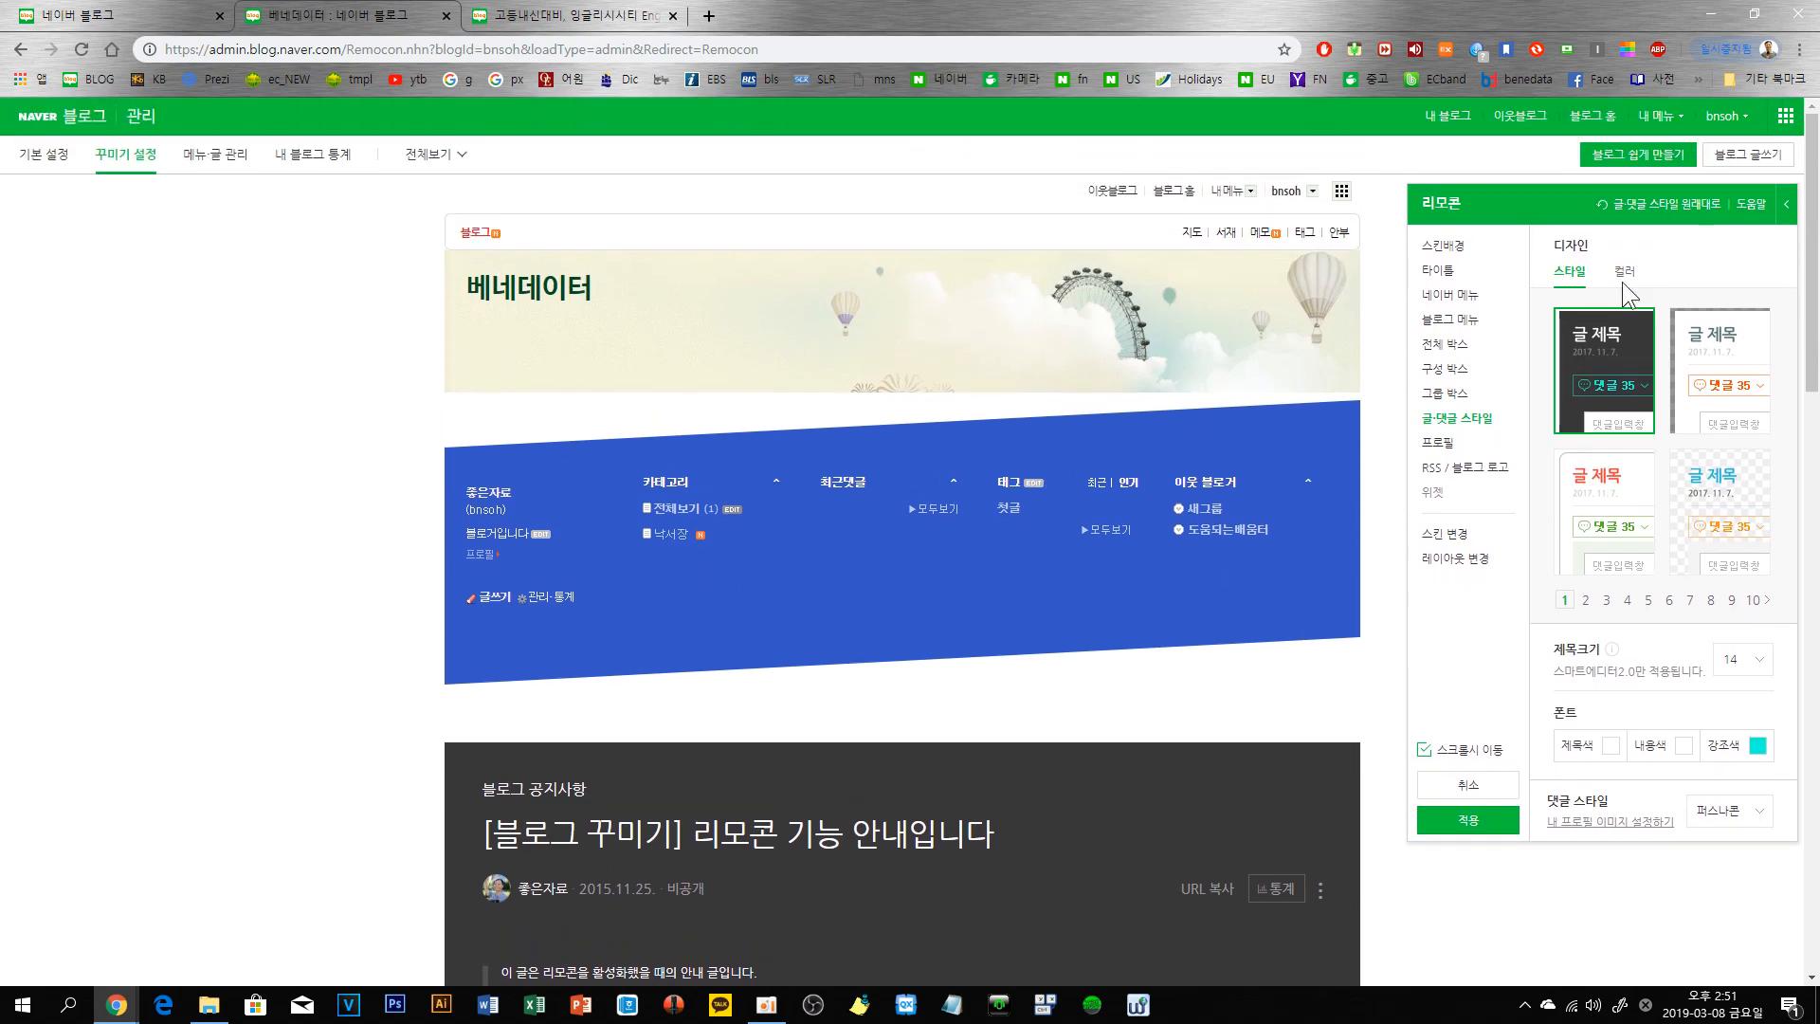
{"action": "left_click", "coordinate": [1664, 209]}
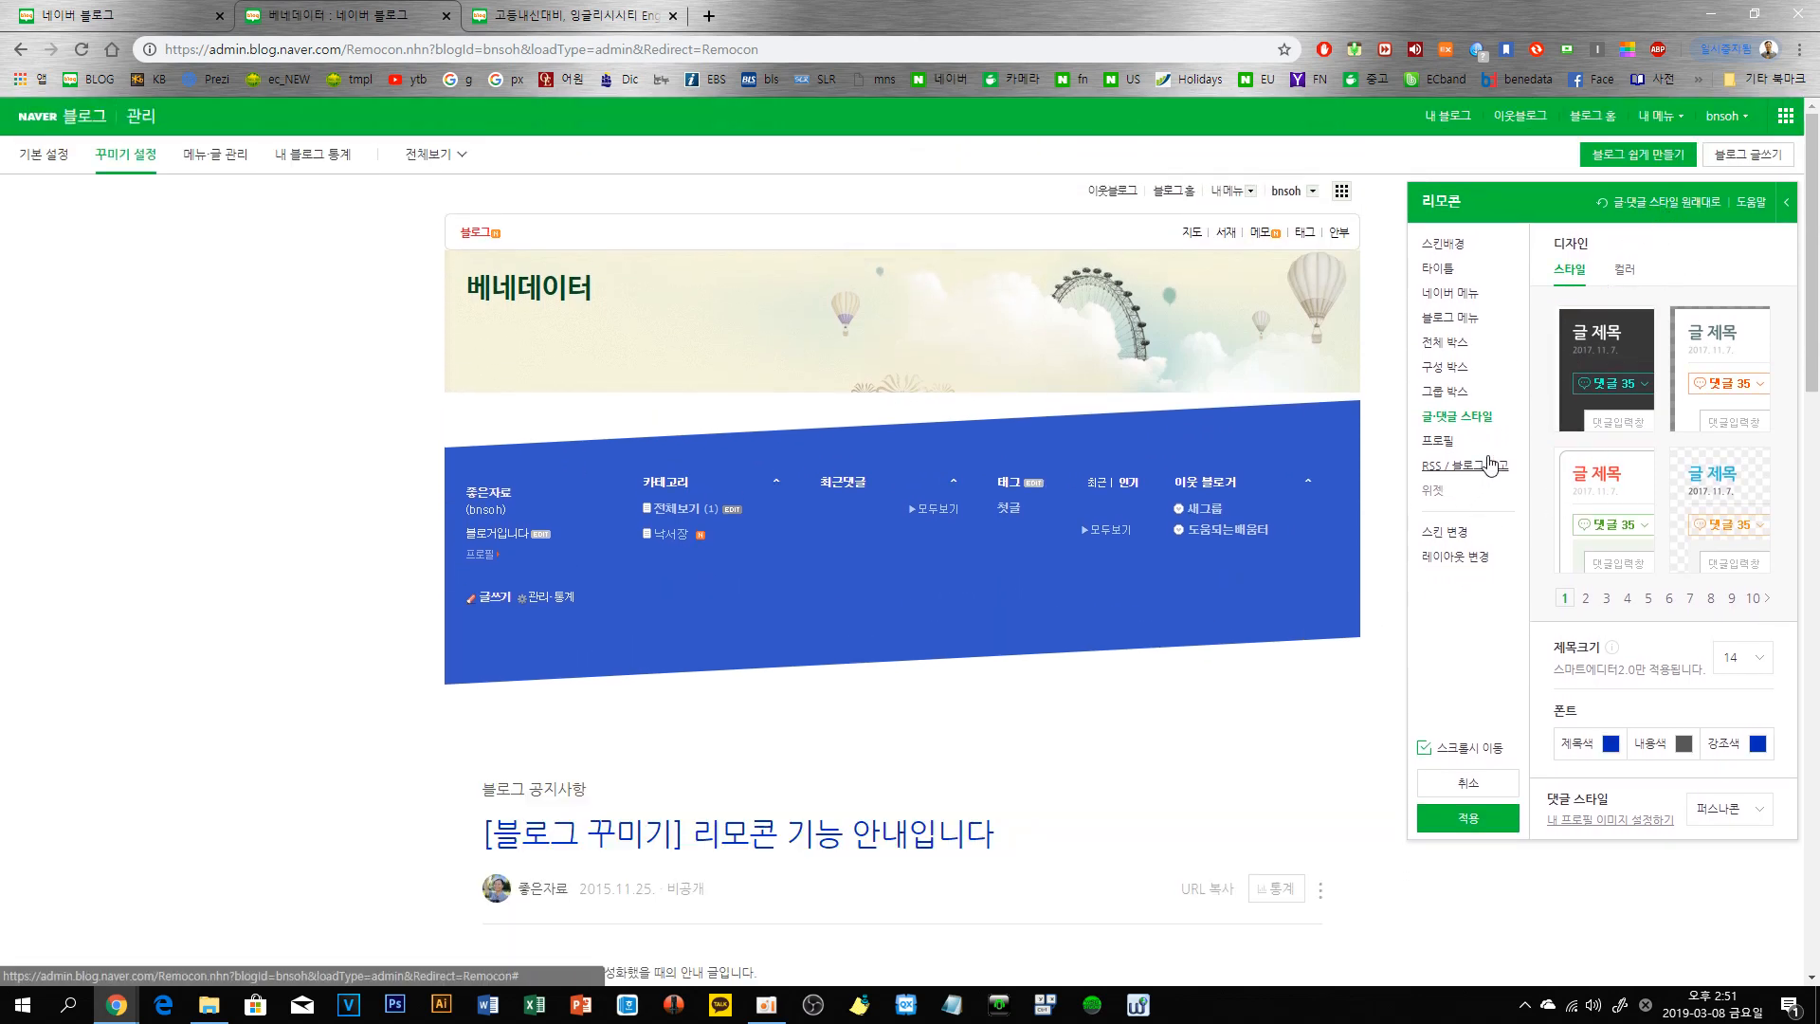
- In the profile (프로필) design, try the first style and choose the second one, a white box with rounded corners
{"action": "left_click", "coordinate": [1439, 442]}
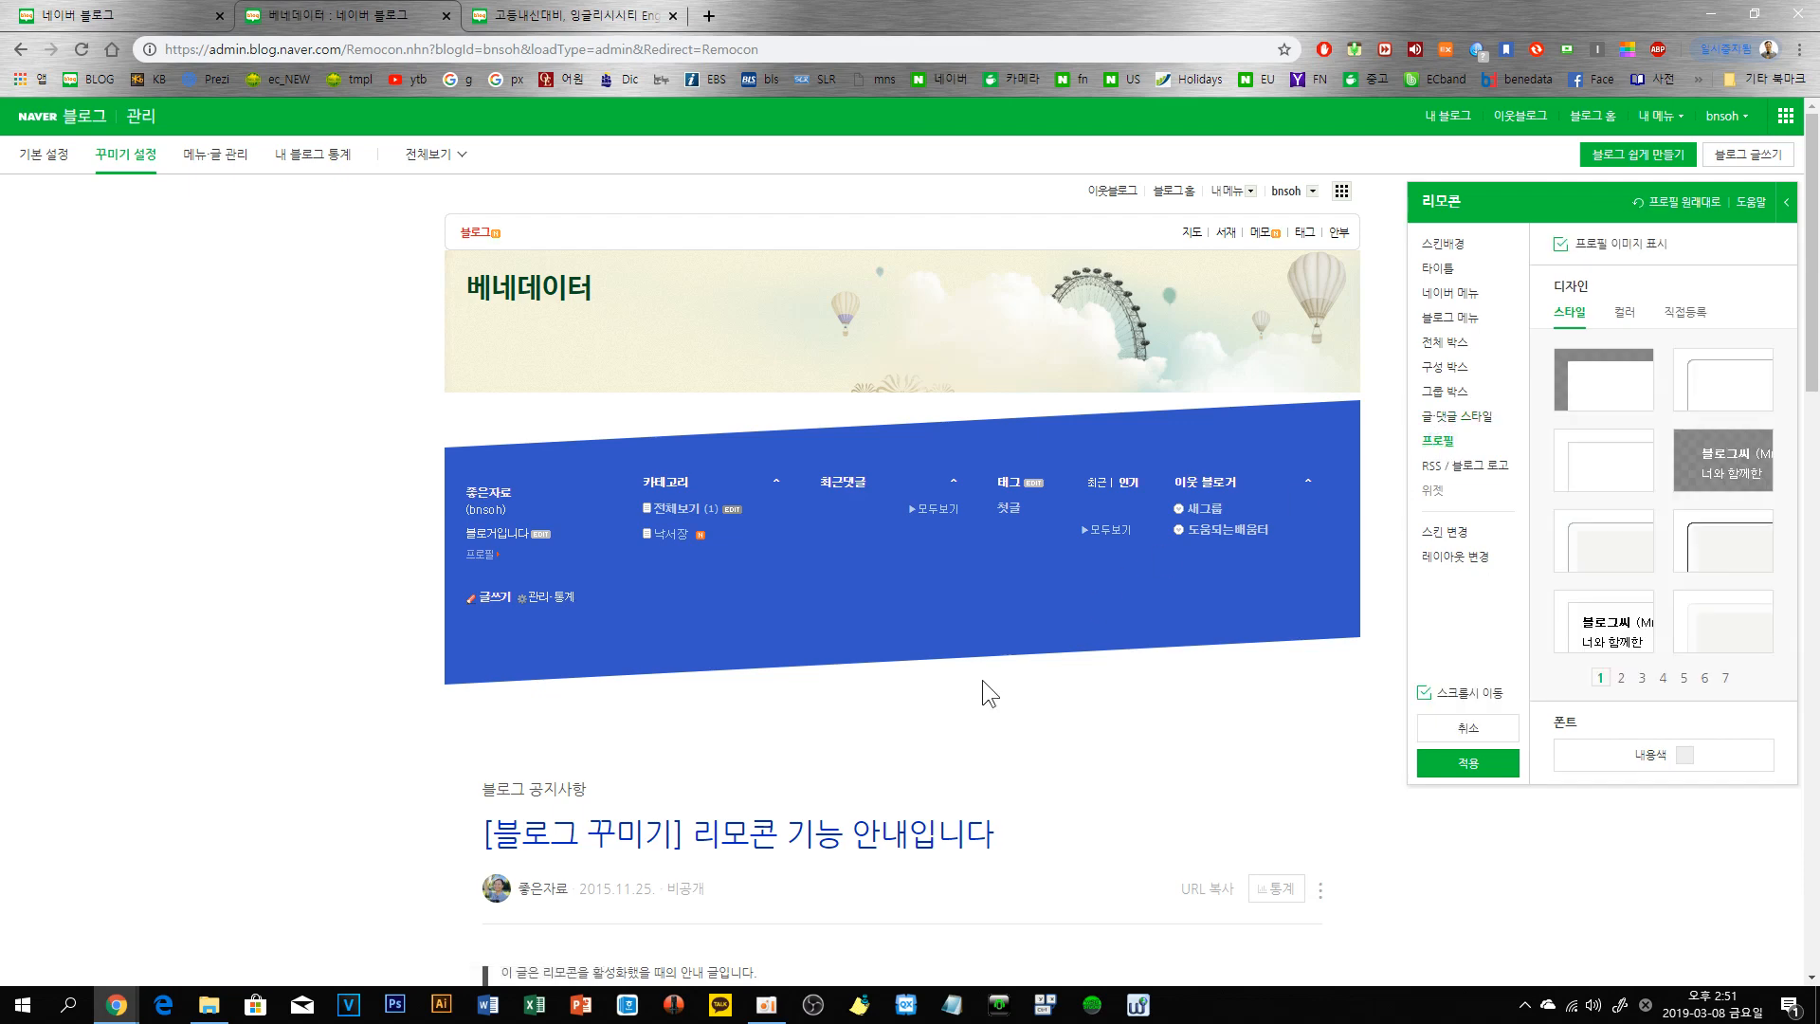
{"action": "scroll", "coordinate": [980, 691], "scroll_direction": "down", "scroll_amount": 3}
{"action": "scroll", "coordinate": [984, 691], "scroll_direction": "up", "scroll_amount": 2}
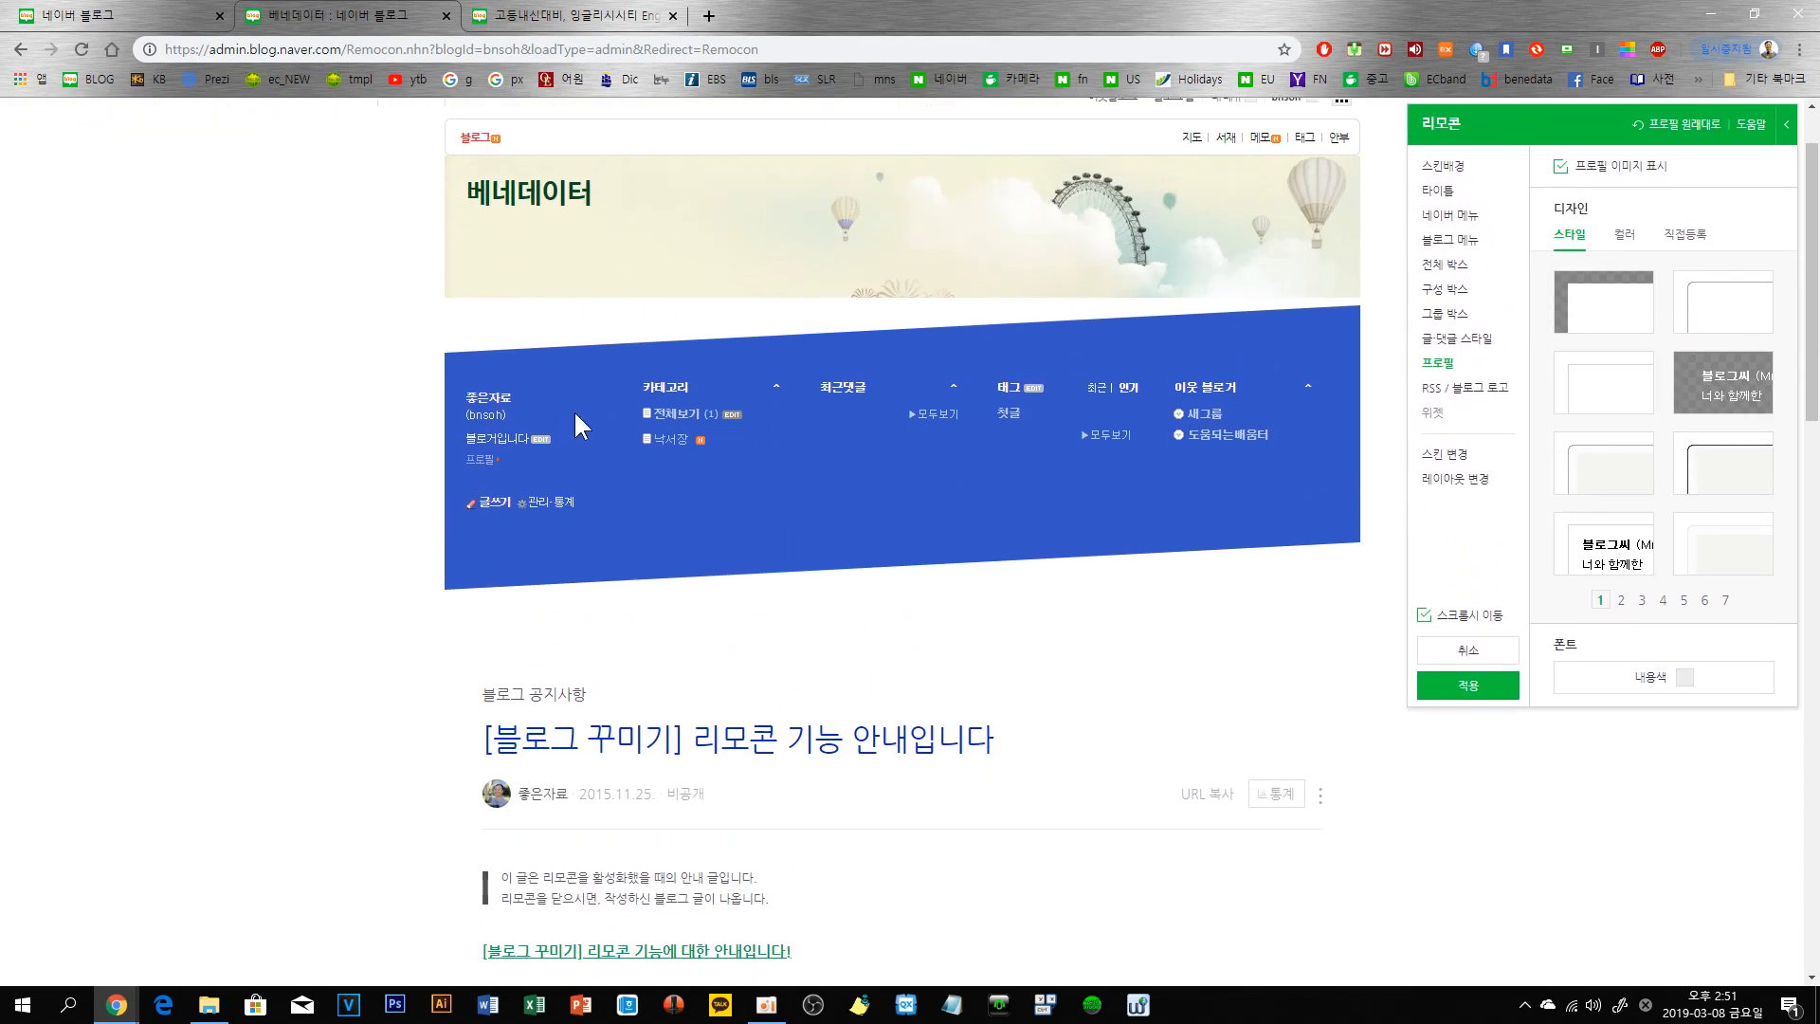
{"action": "left_click", "coordinate": [1603, 296]}
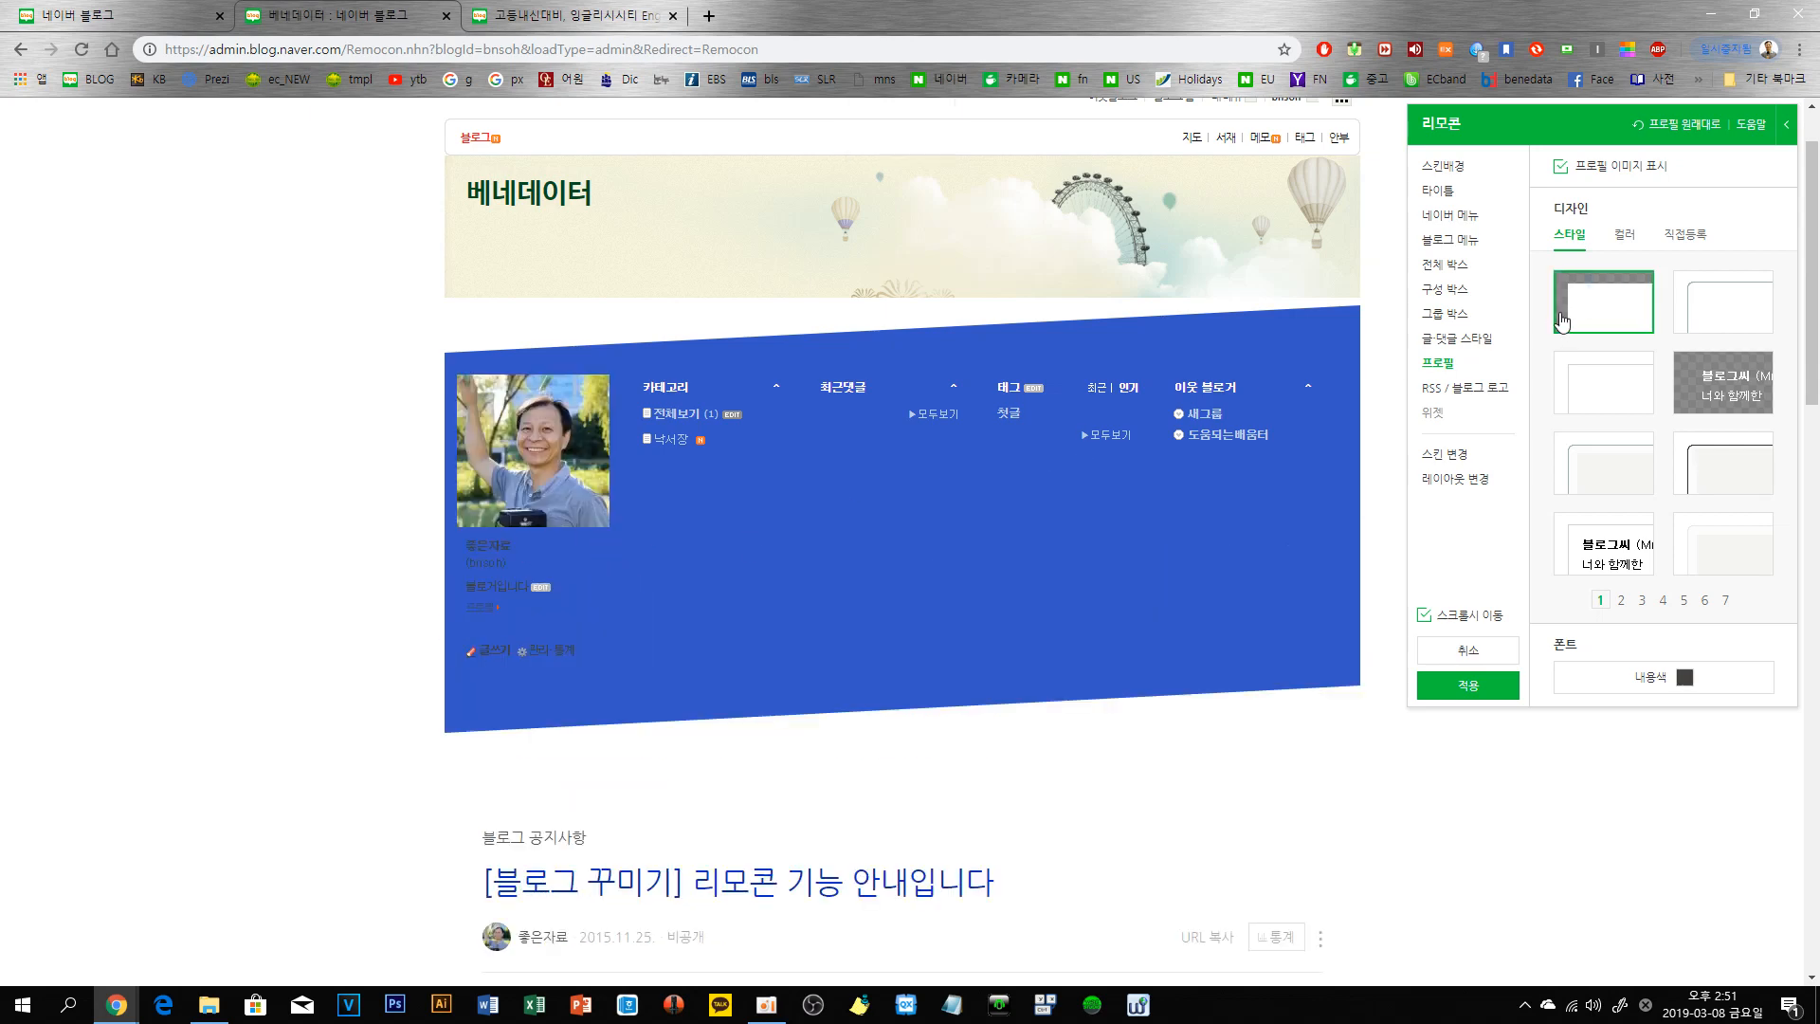
{"action": "left_click", "coordinate": [1699, 303]}
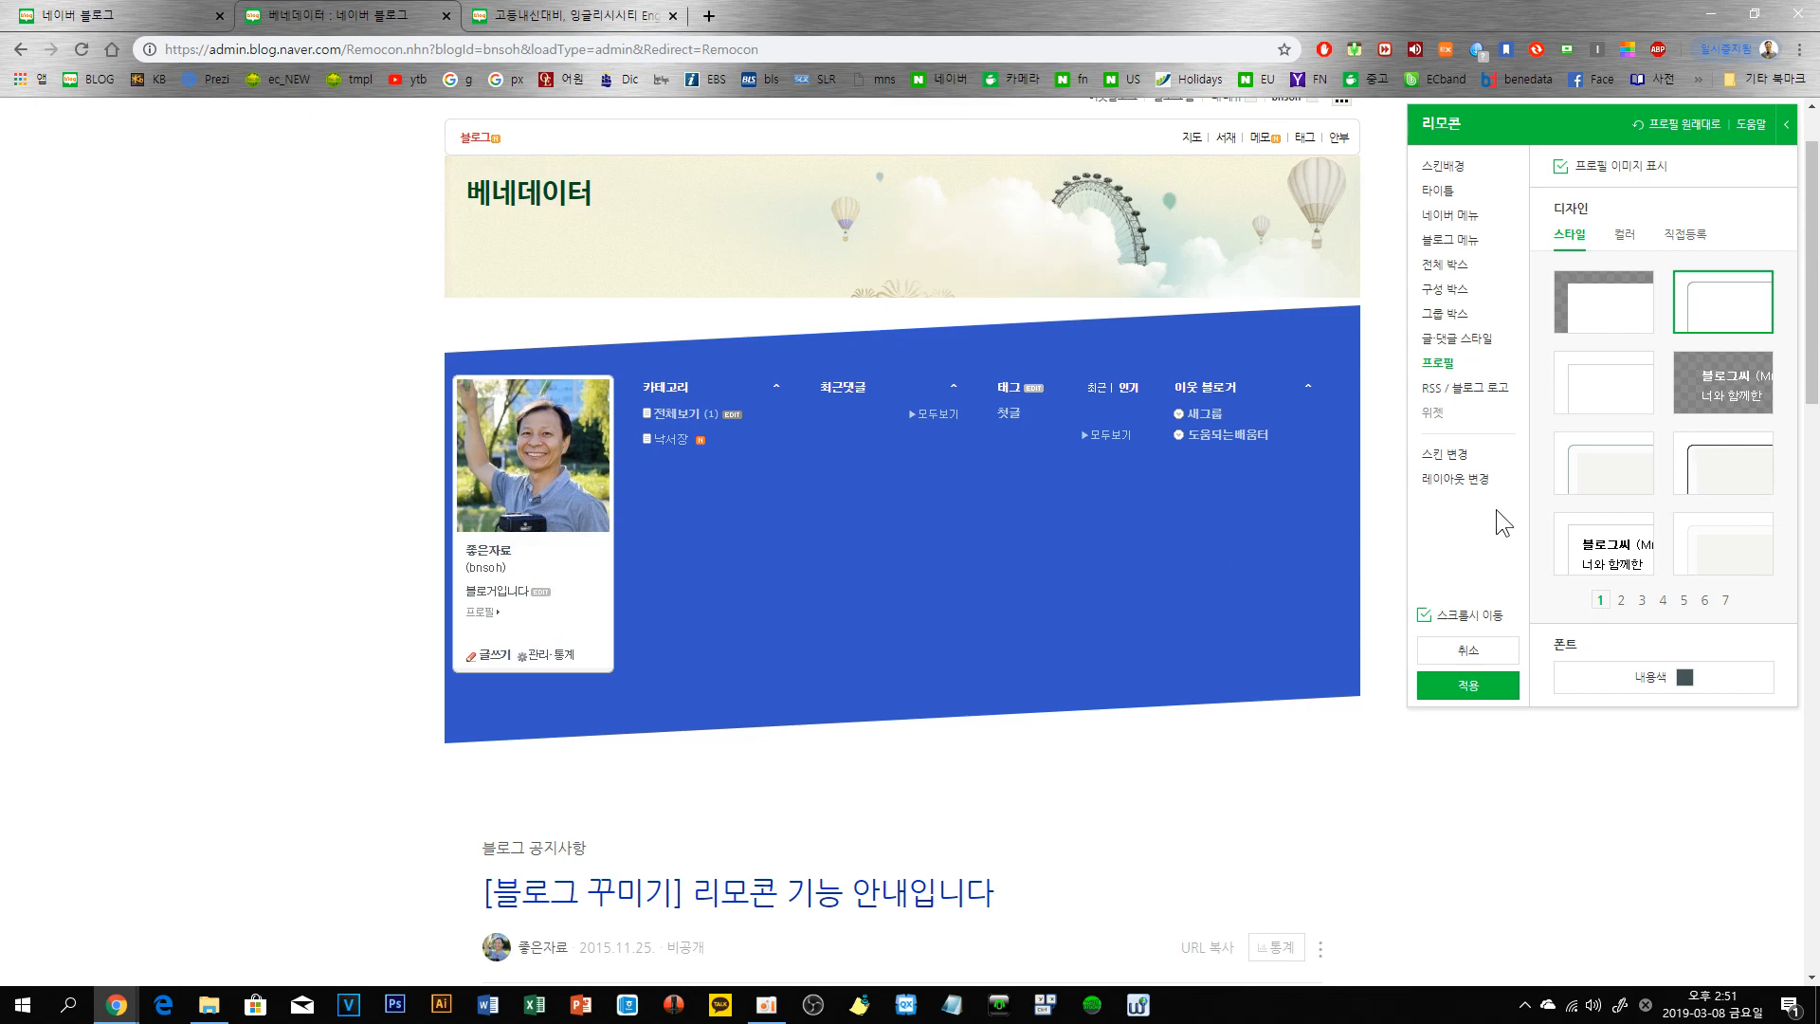
- Open the RSS / blog logo (RSS / 블로그 로고) design options and look them over
{"action": "left_click", "coordinate": [1481, 396]}
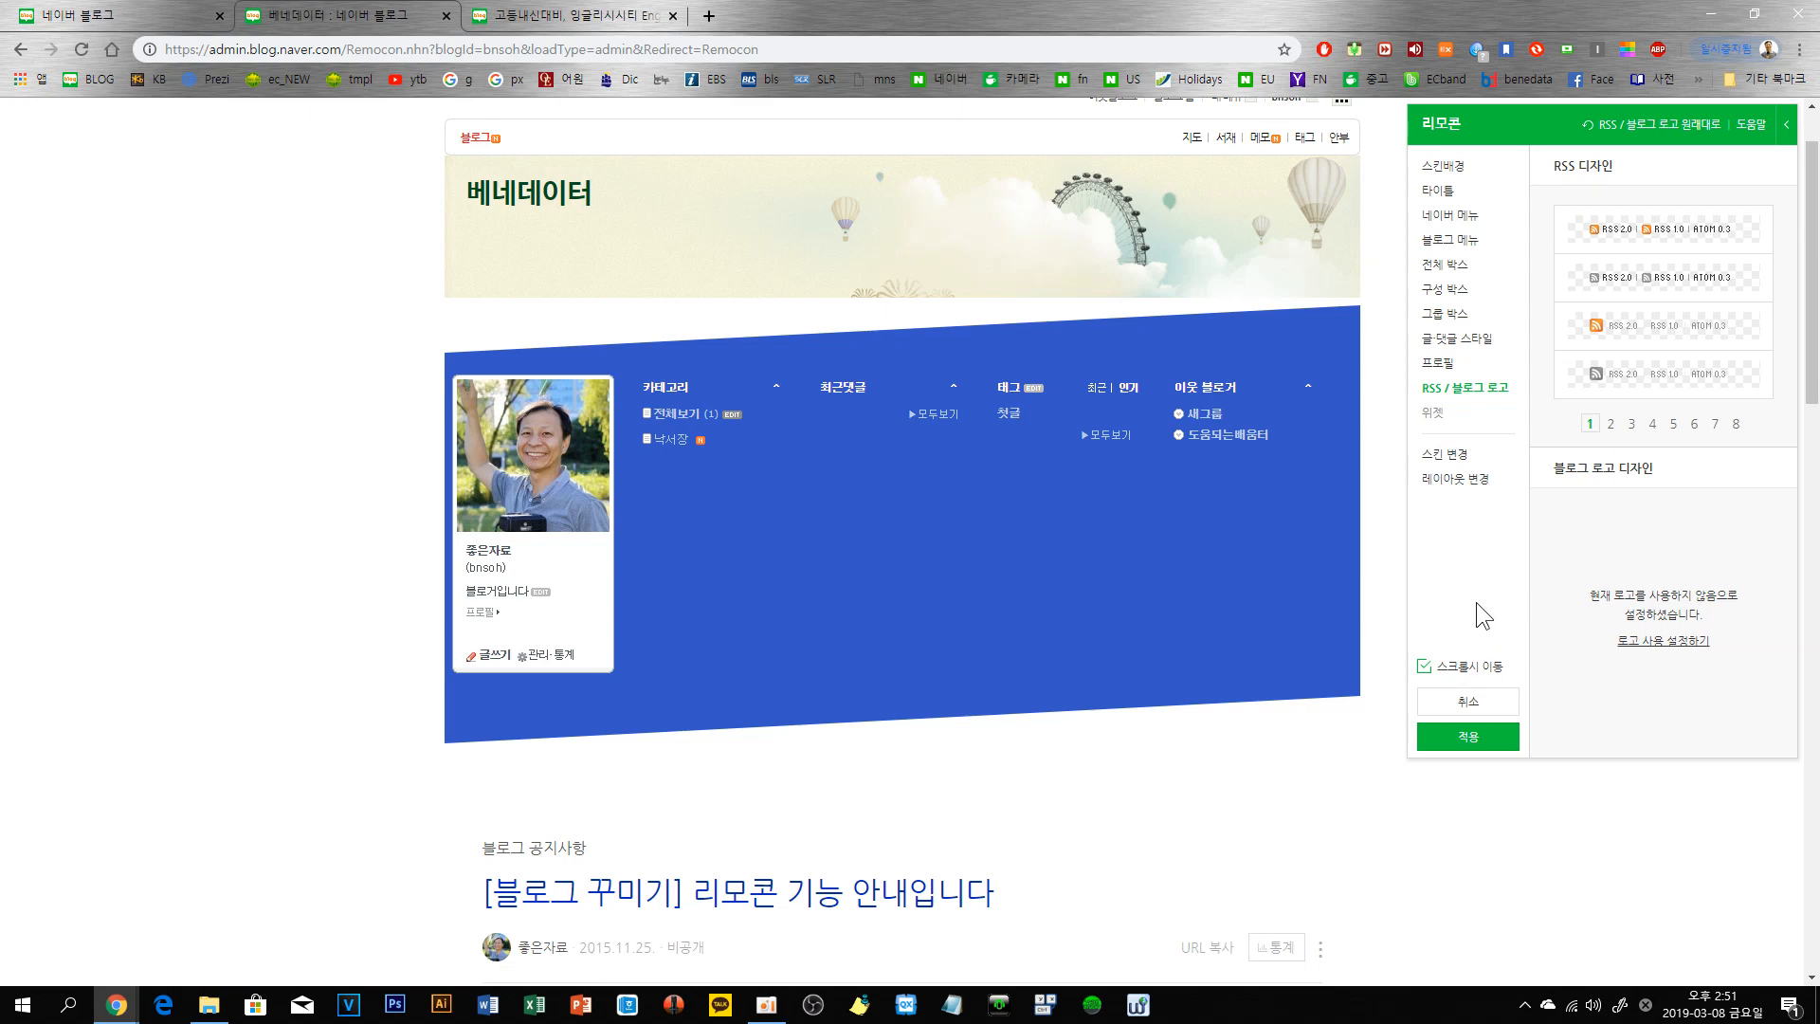
{"action": "scroll", "coordinate": [1473, 595], "scroll_direction": "down", "scroll_amount": 3}
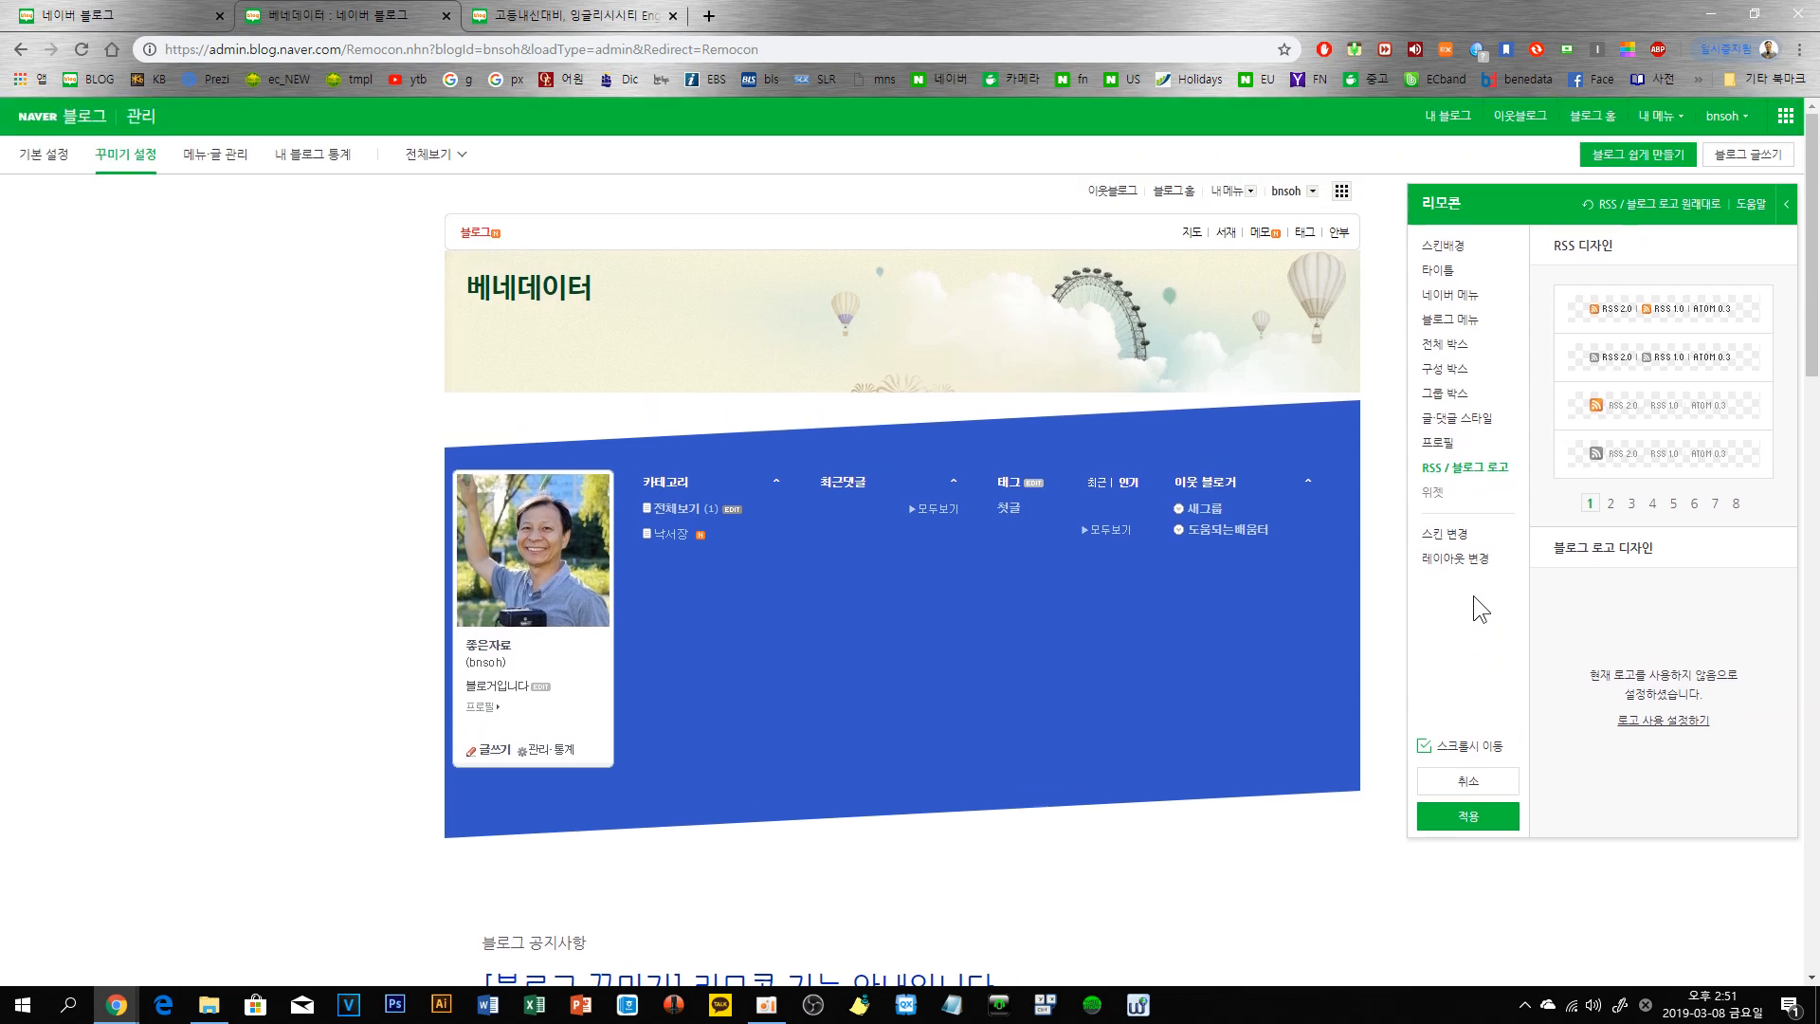
{"action": "scroll", "coordinate": [1473, 595], "scroll_direction": "up", "scroll_amount": 2}
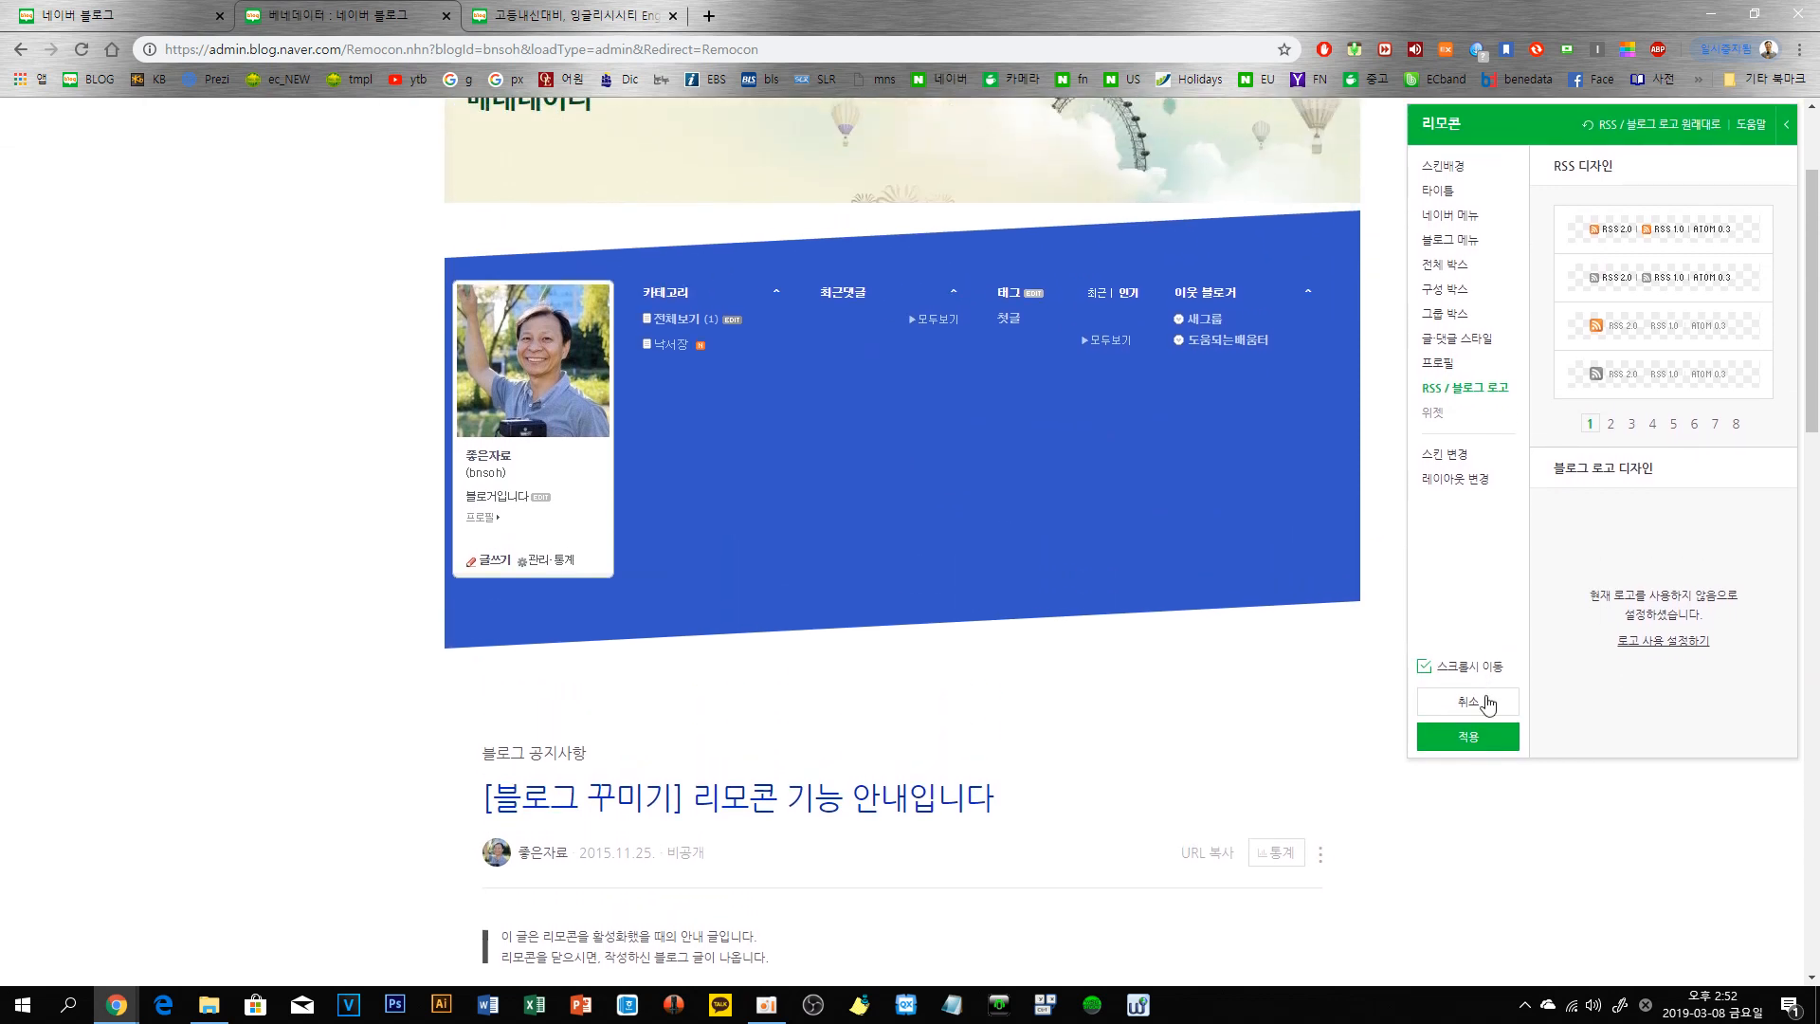
- Apply the current detailed design to the blog without saving it to the custom skins, and check the blog page
{"action": "left_click", "coordinate": [1477, 734]}
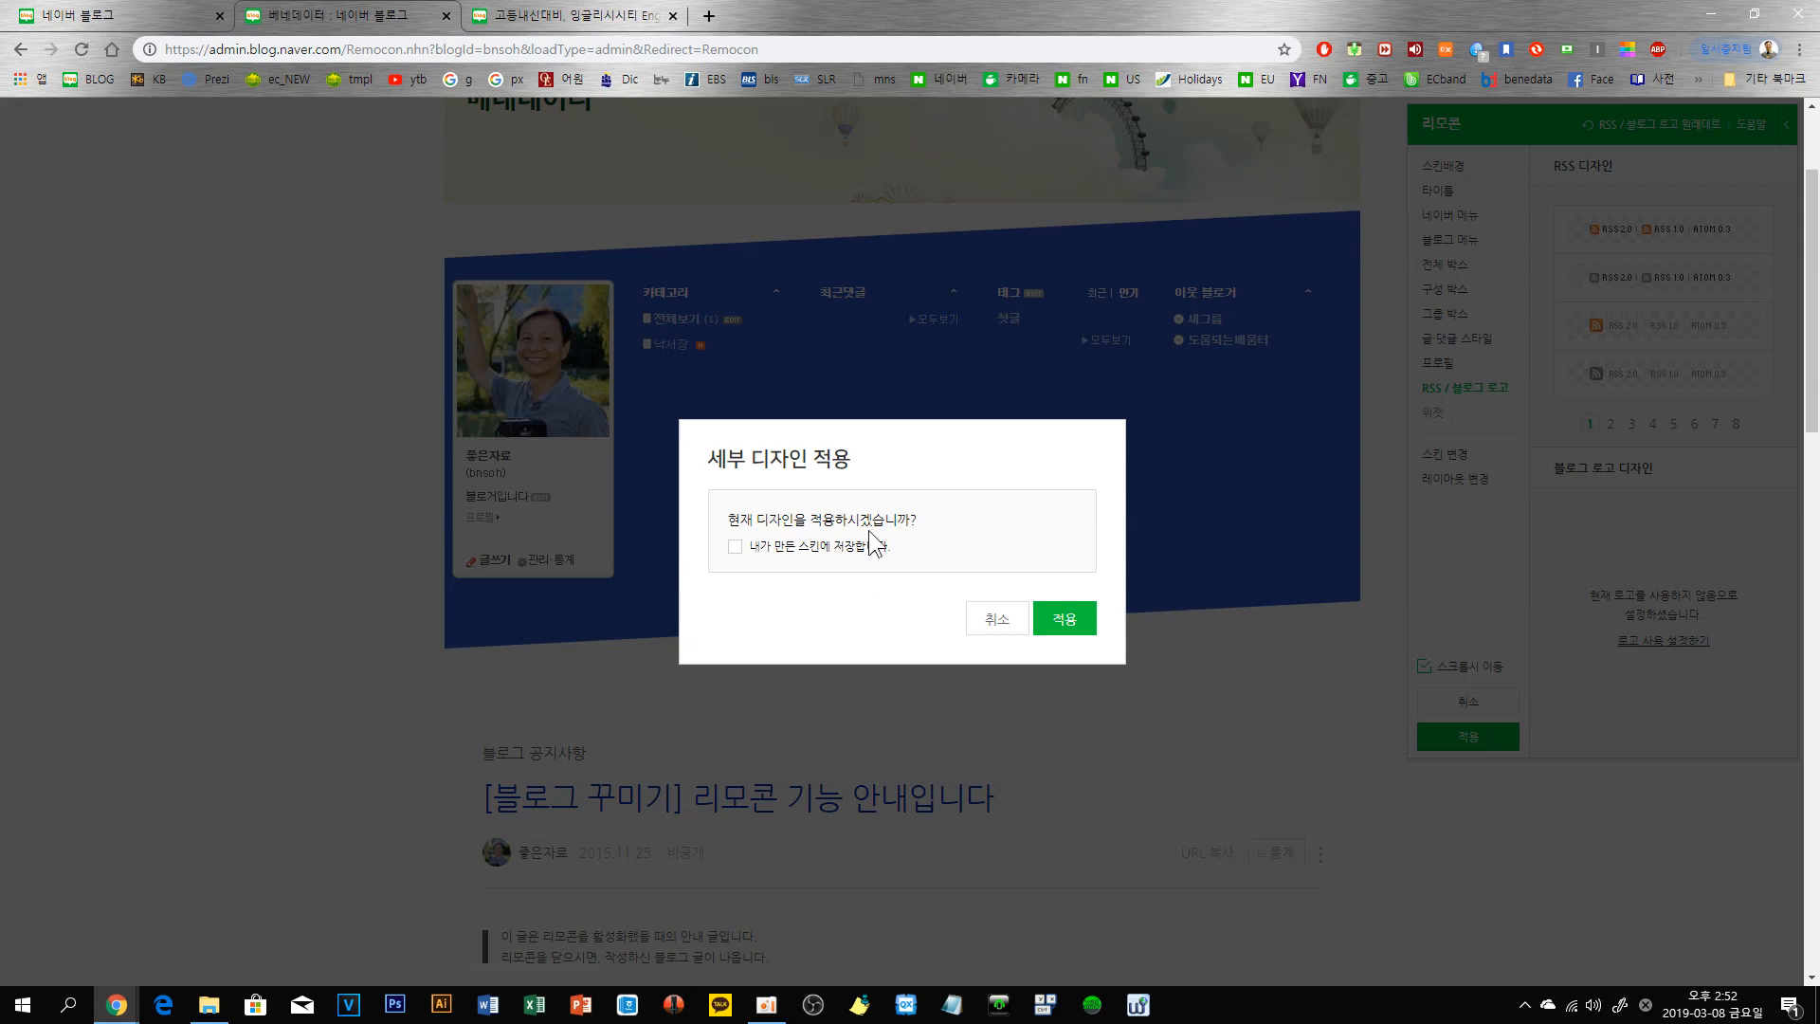
{"action": "scroll", "coordinate": [884, 566], "scroll_direction": "up", "scroll_amount": 2}
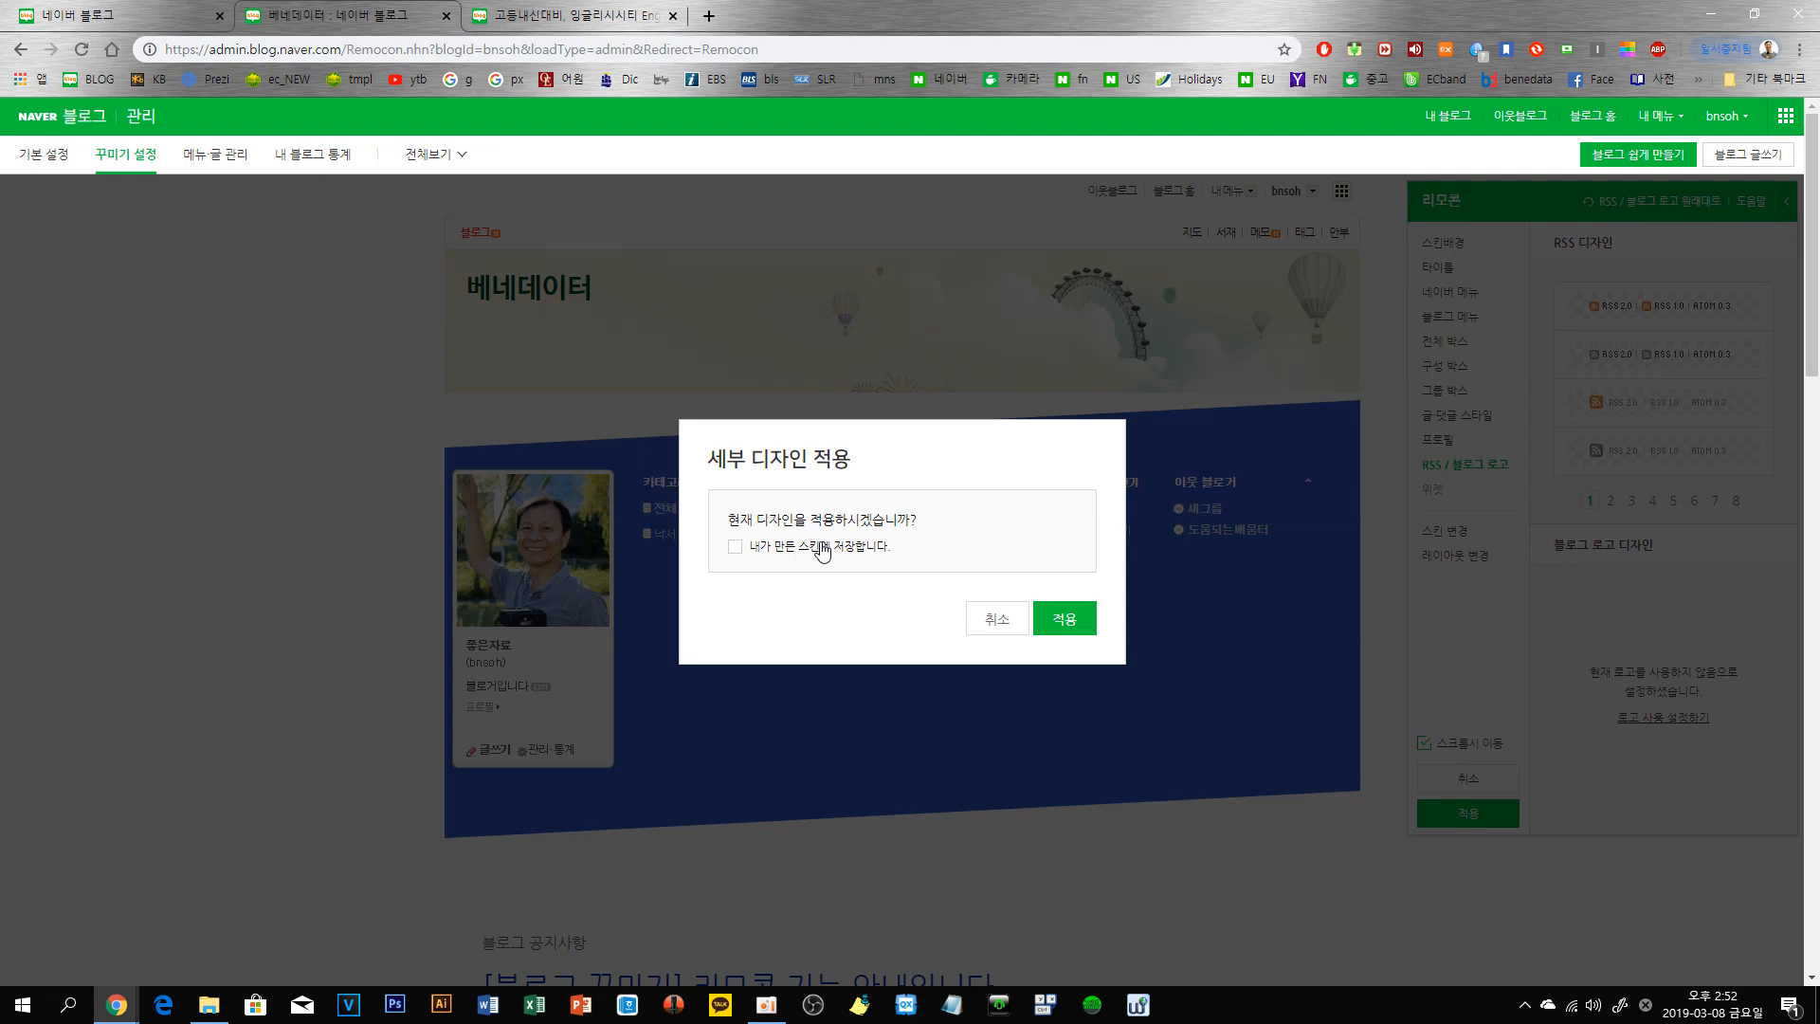
{"action": "left_click", "coordinate": [1058, 621]}
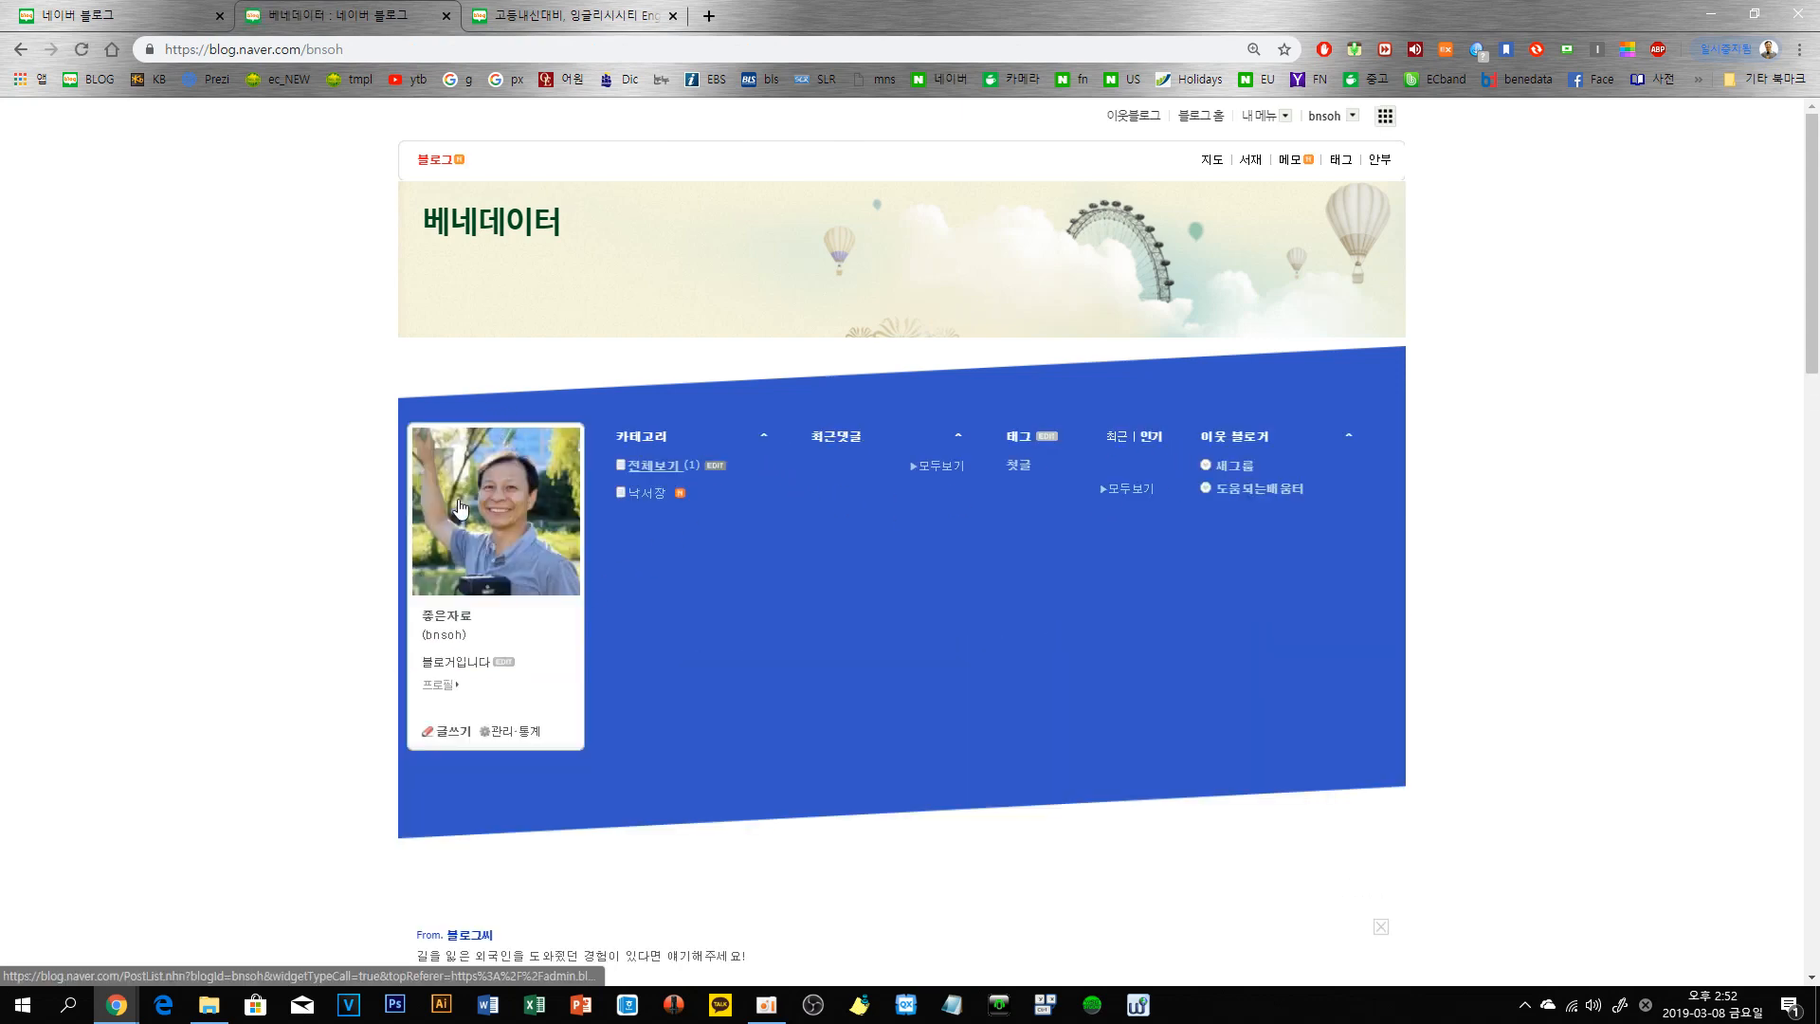
{"action": "scroll", "coordinate": [924, 692], "scroll_direction": "down", "scroll_amount": 5}
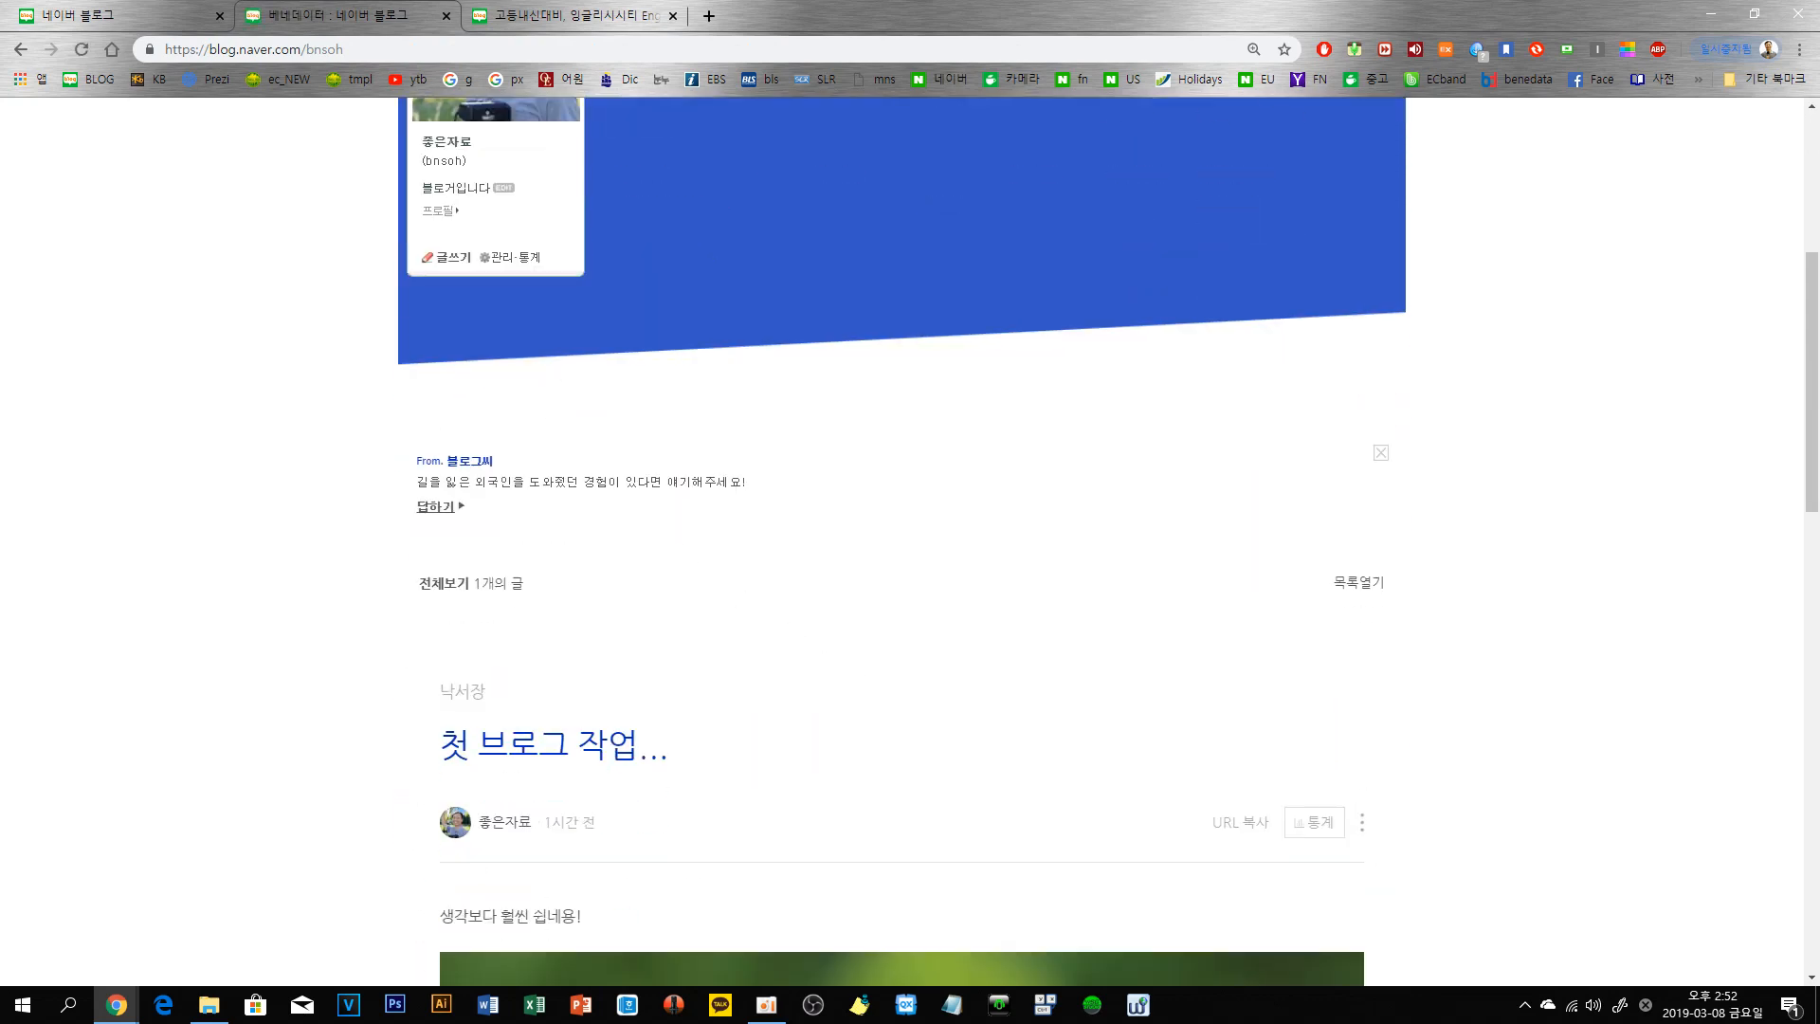
{"action": "scroll", "coordinate": [644, 519], "scroll_direction": "up", "scroll_amount": 5}
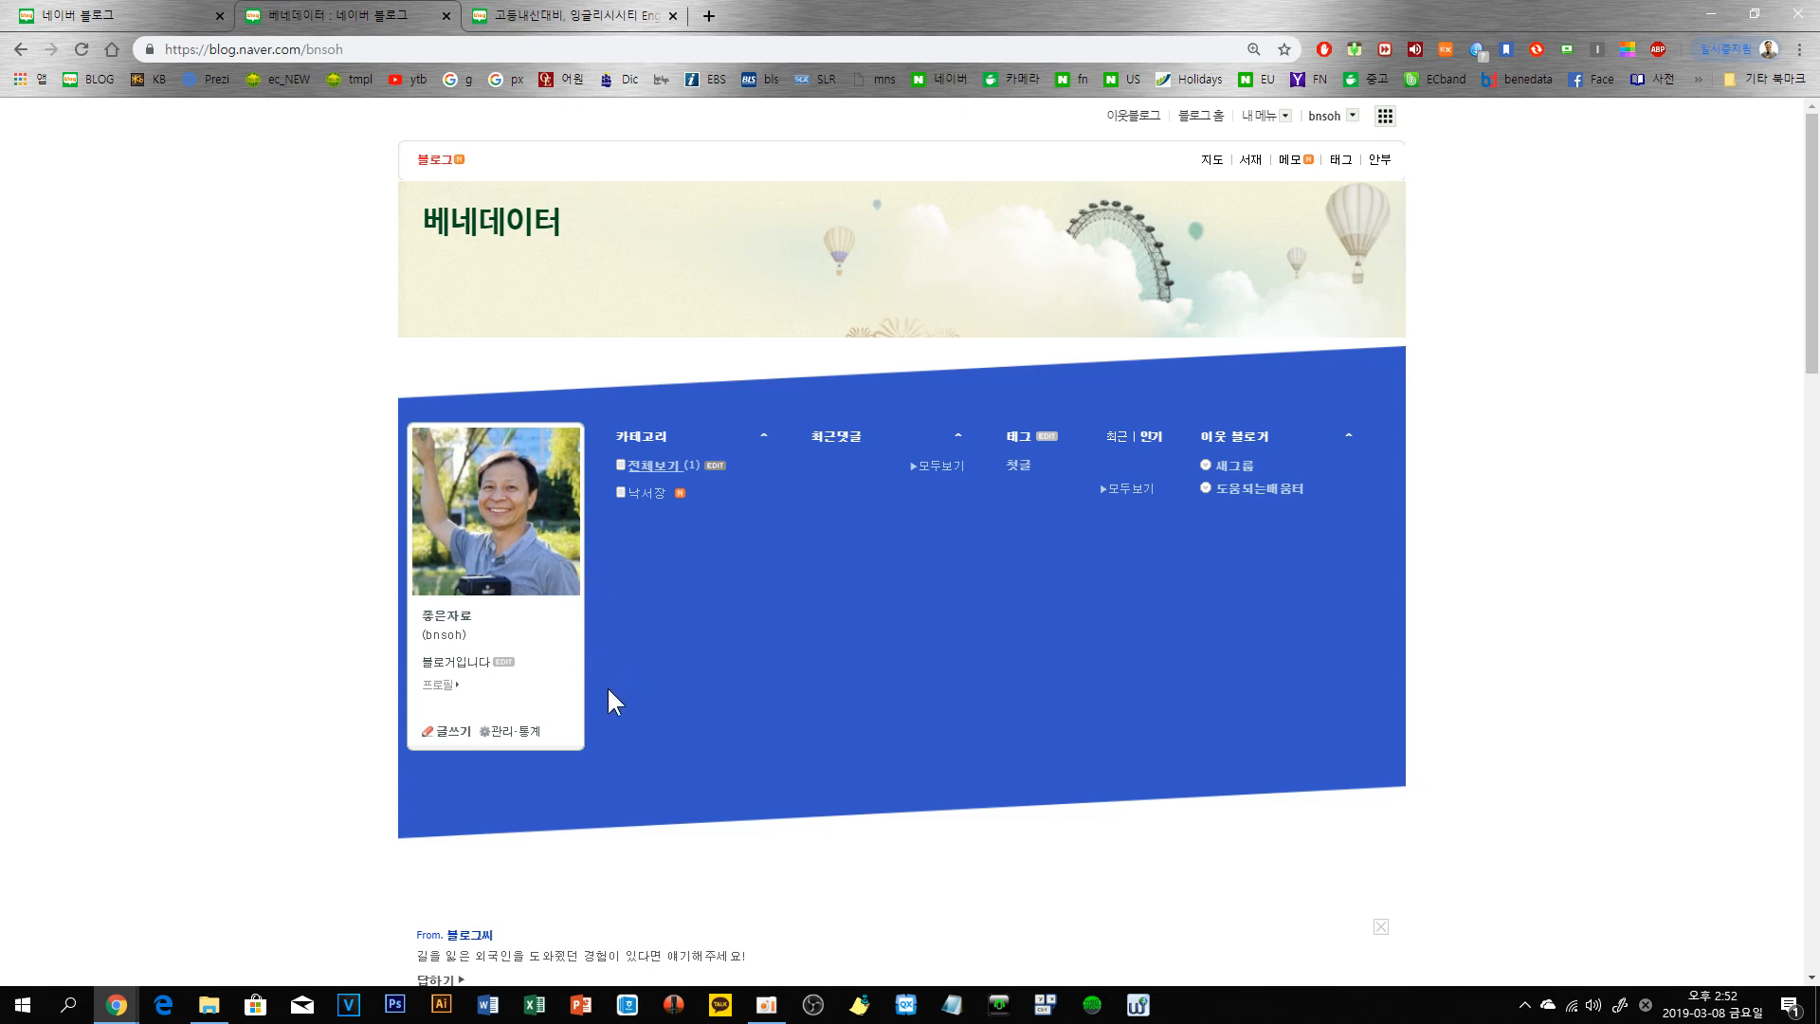
- Open the blog's layout and widget settings (레이아웃·위젯 설정) and switch to the first layout, with the sidebar left of the post area
{"action": "left_click", "coordinate": [497, 732]}
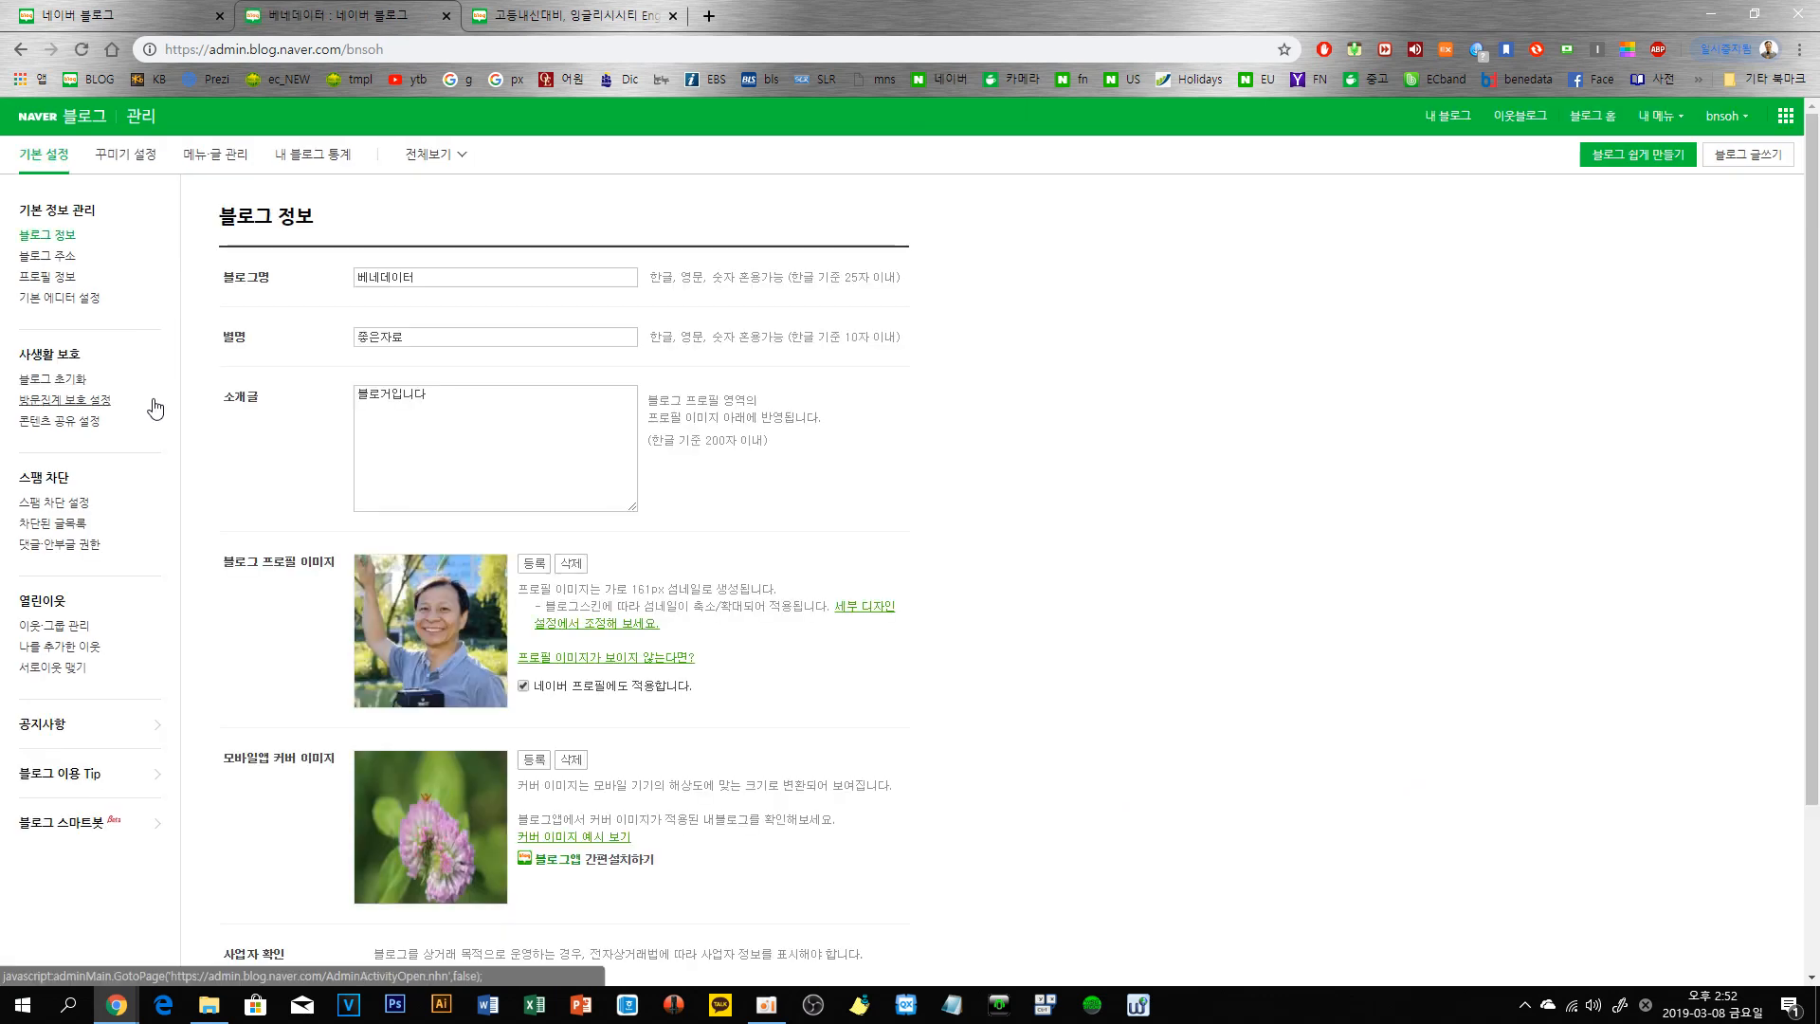
{"action": "left_click", "coordinate": [125, 154]}
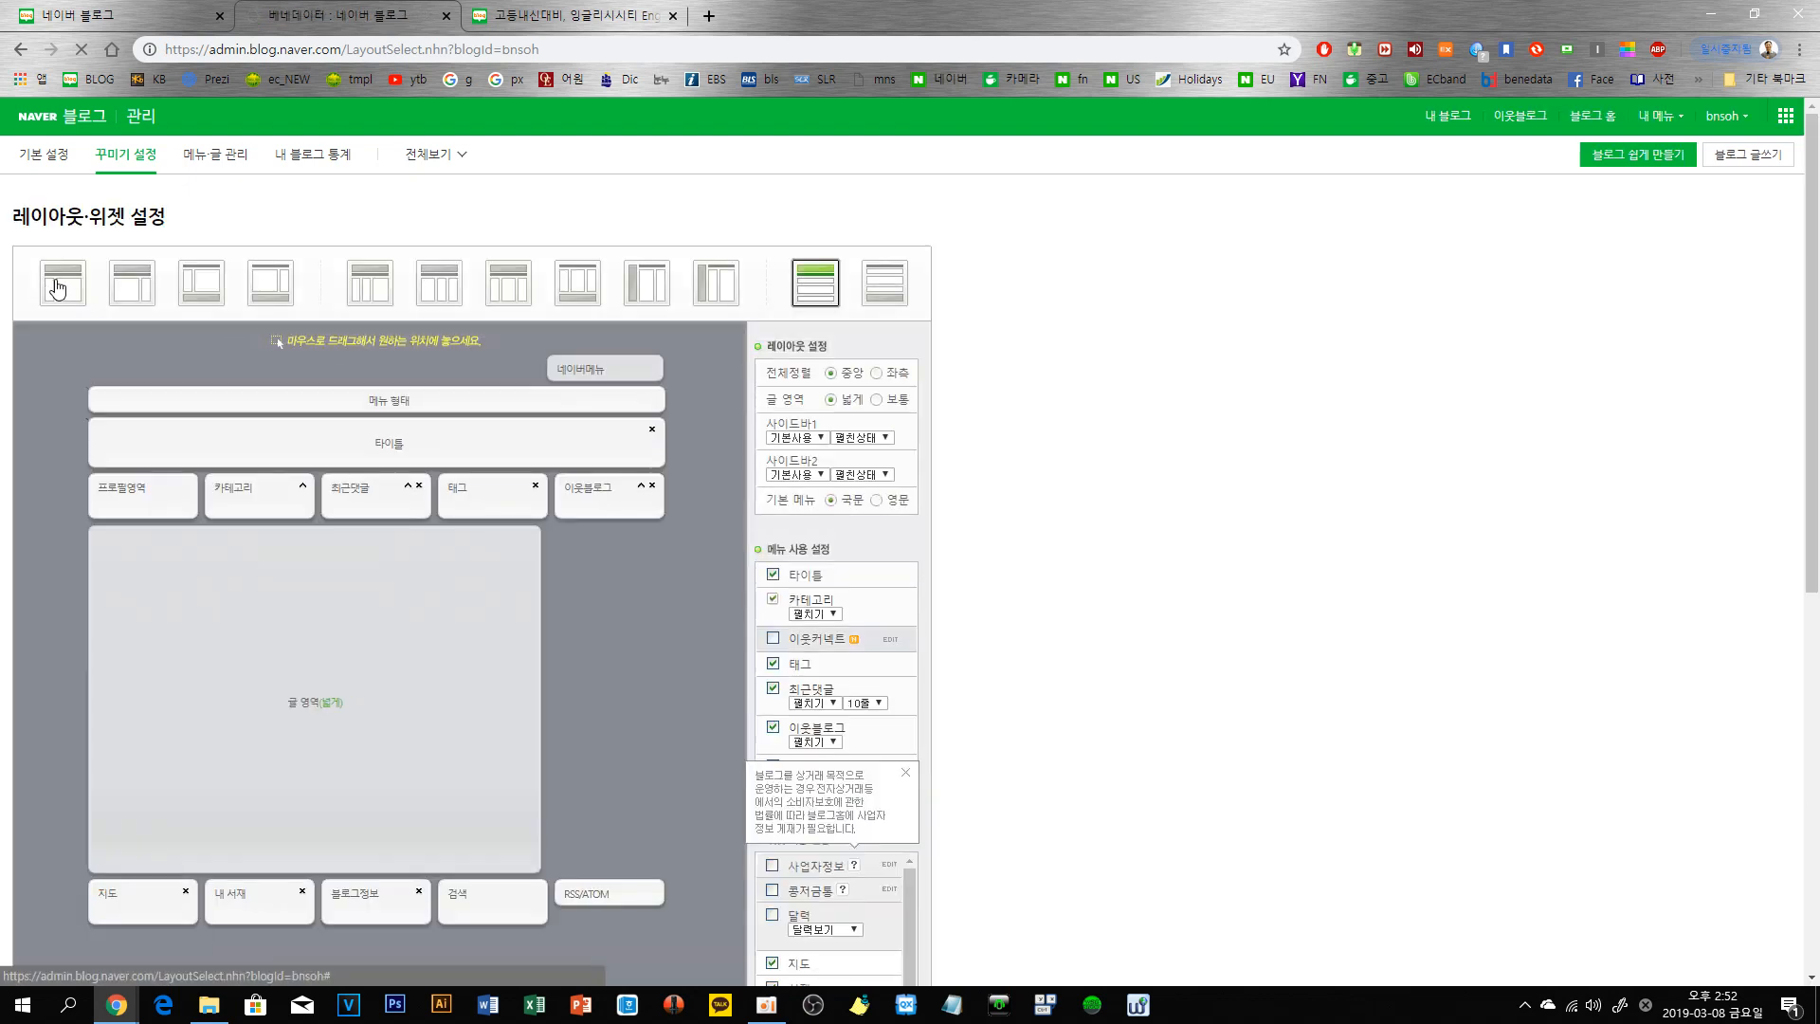
{"action": "left_click", "coordinate": [57, 287]}
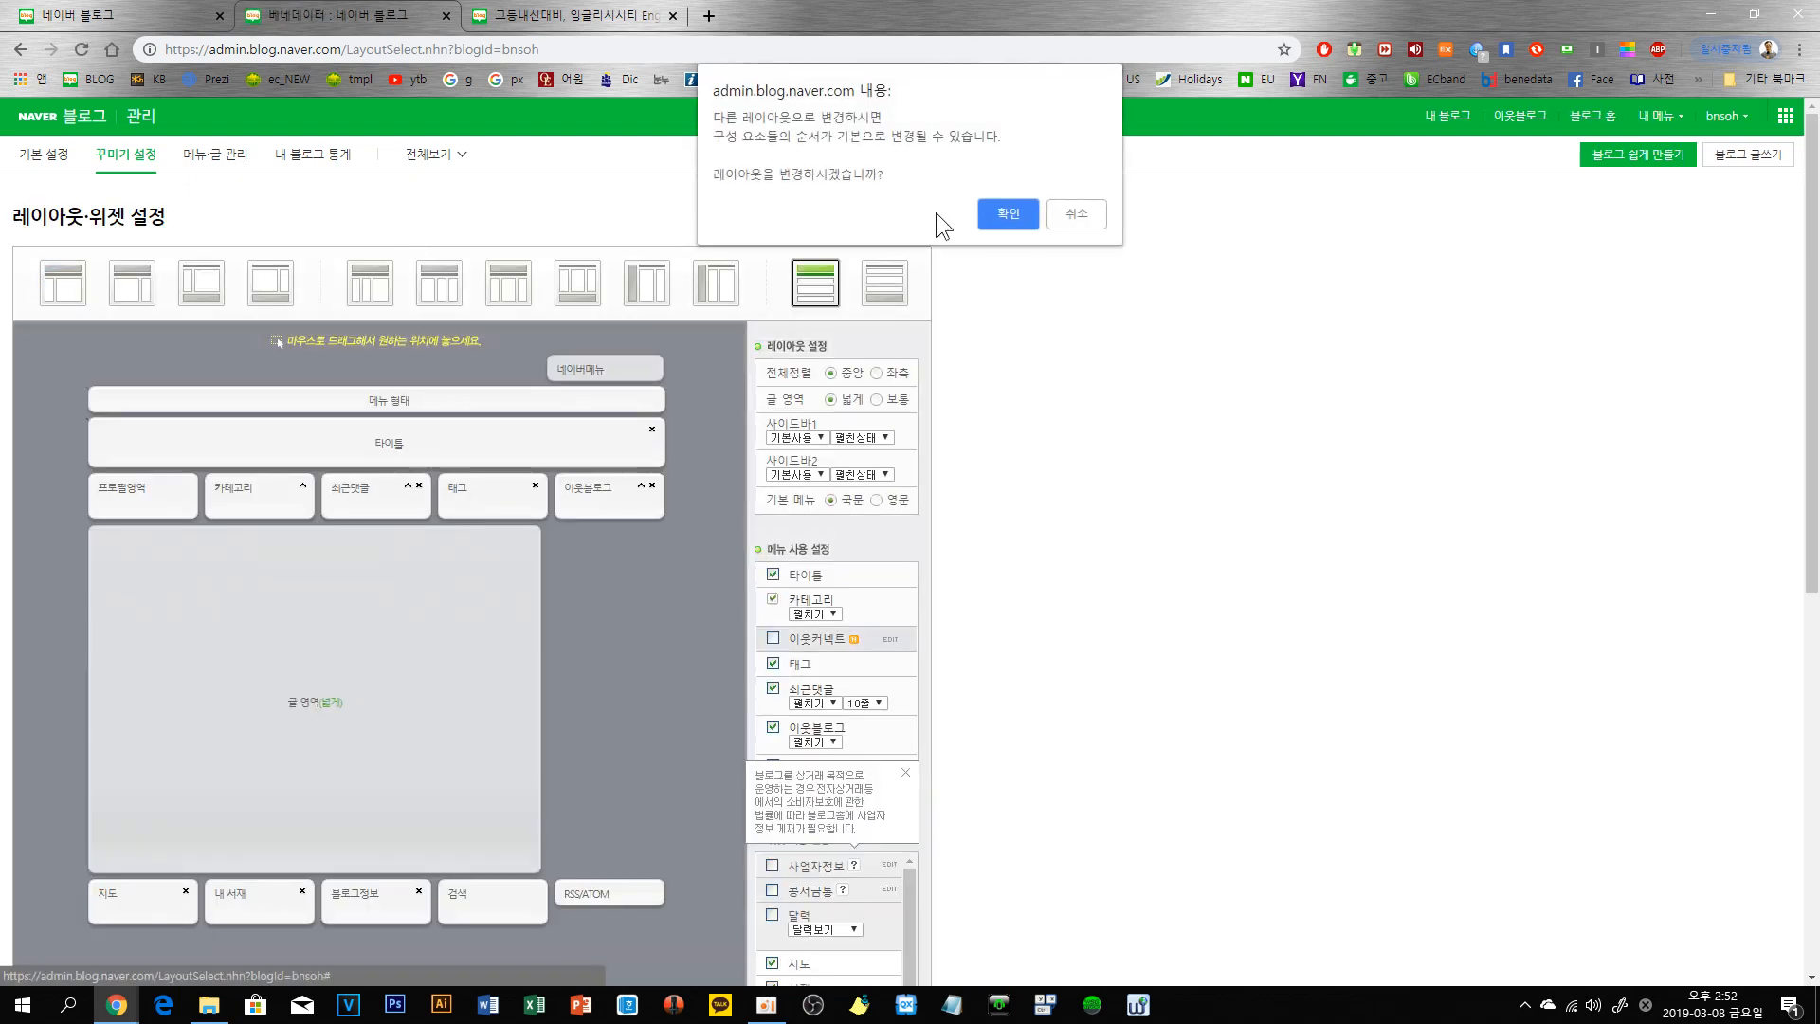
{"action": "left_click", "coordinate": [1007, 213]}
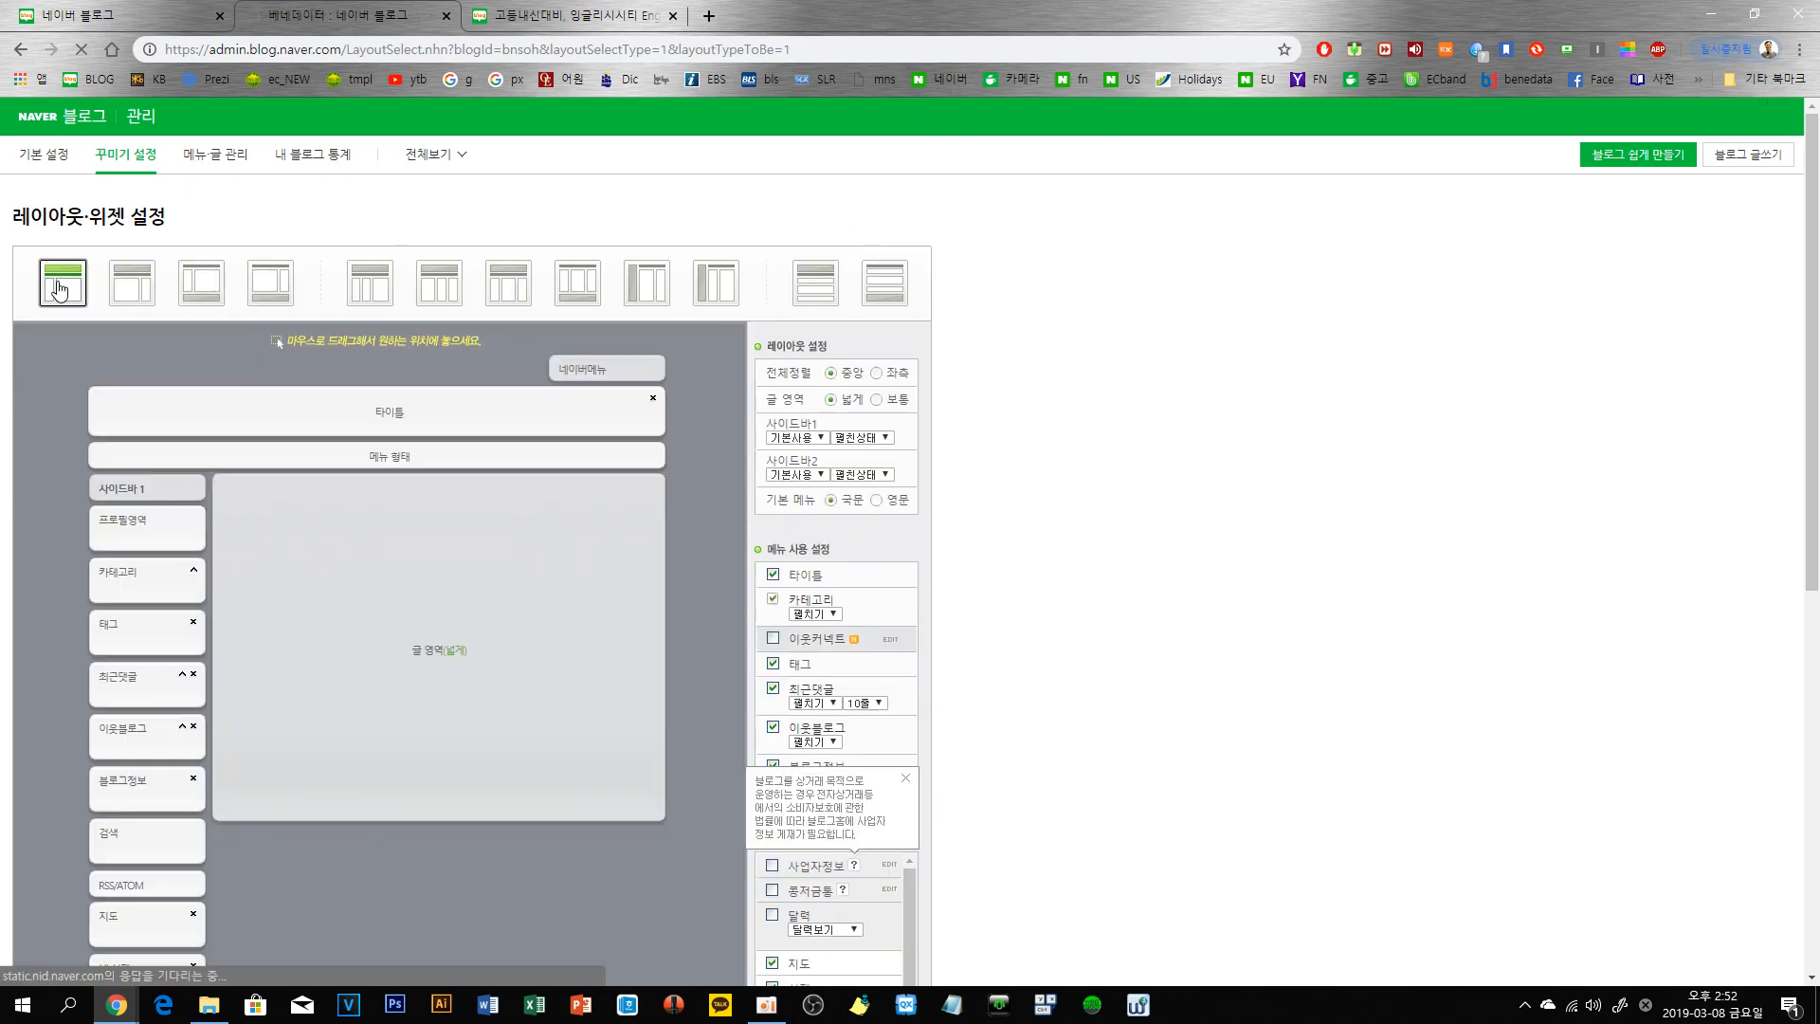
- Preview the blog with the sidebar layout and look through the sidebar and the post
{"action": "scroll", "coordinate": [573, 687], "scroll_direction": "down", "scroll_amount": 7}
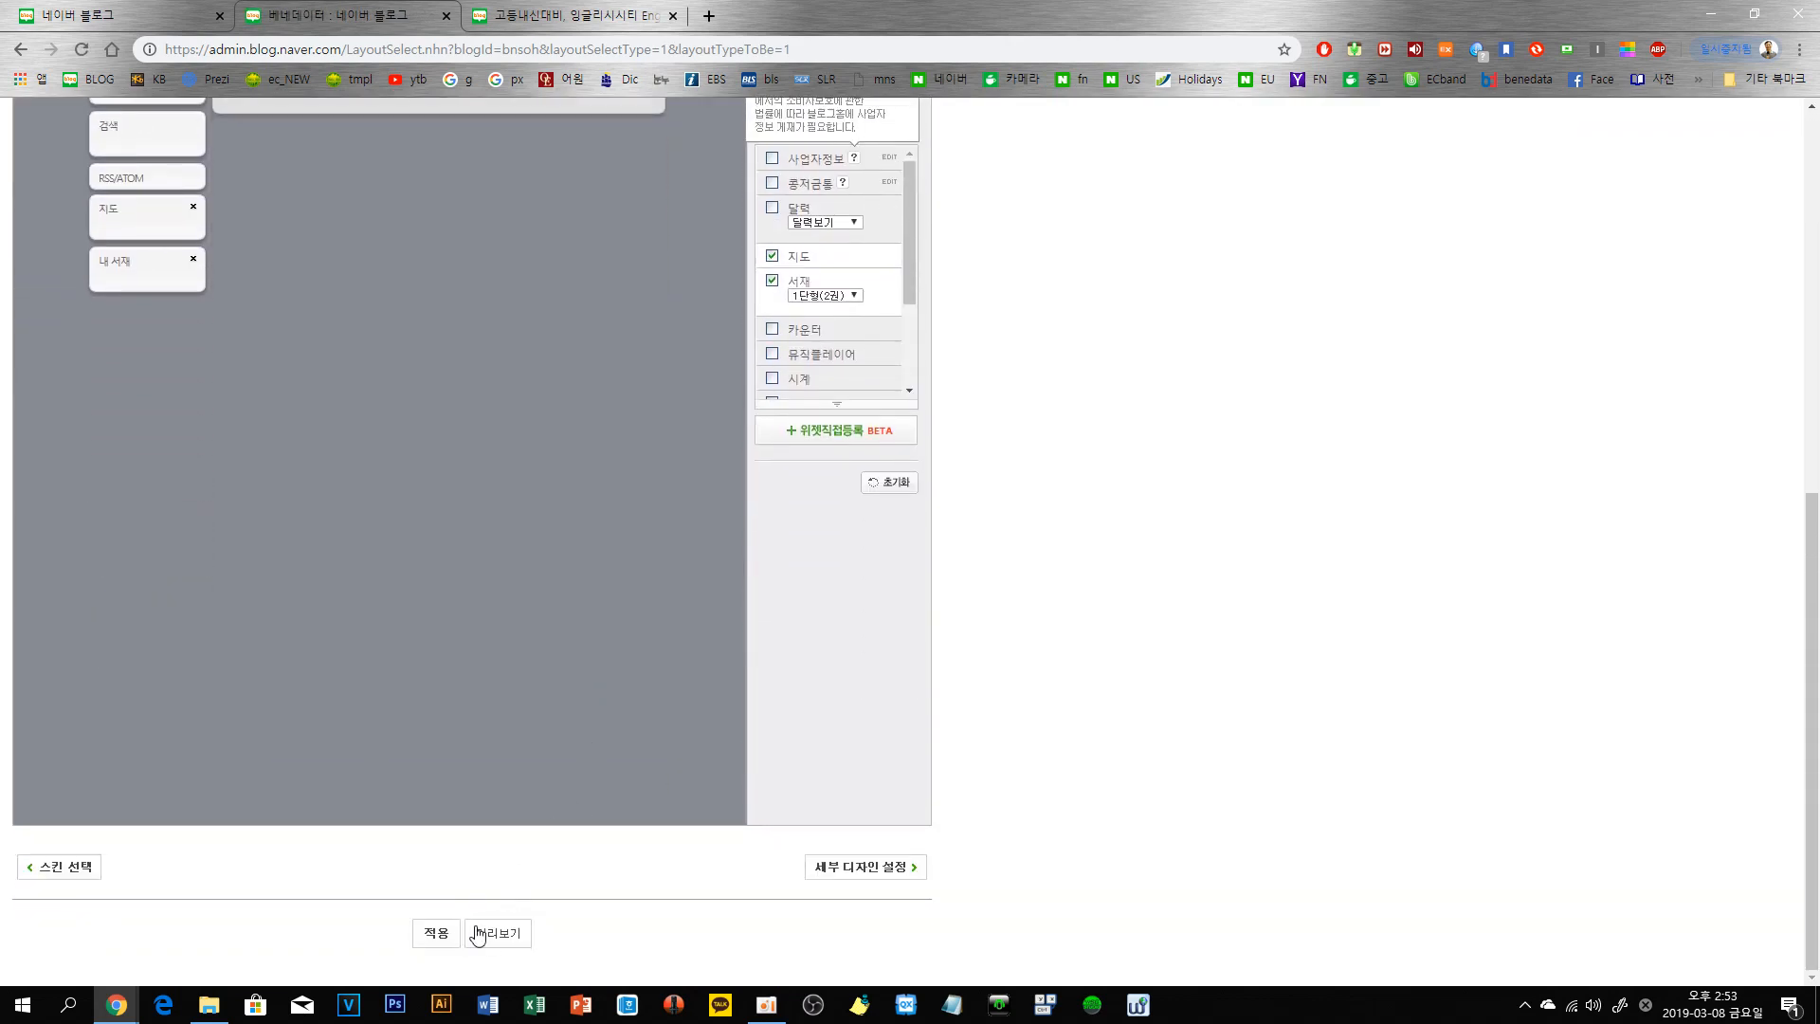
{"action": "left_click", "coordinate": [477, 934]}
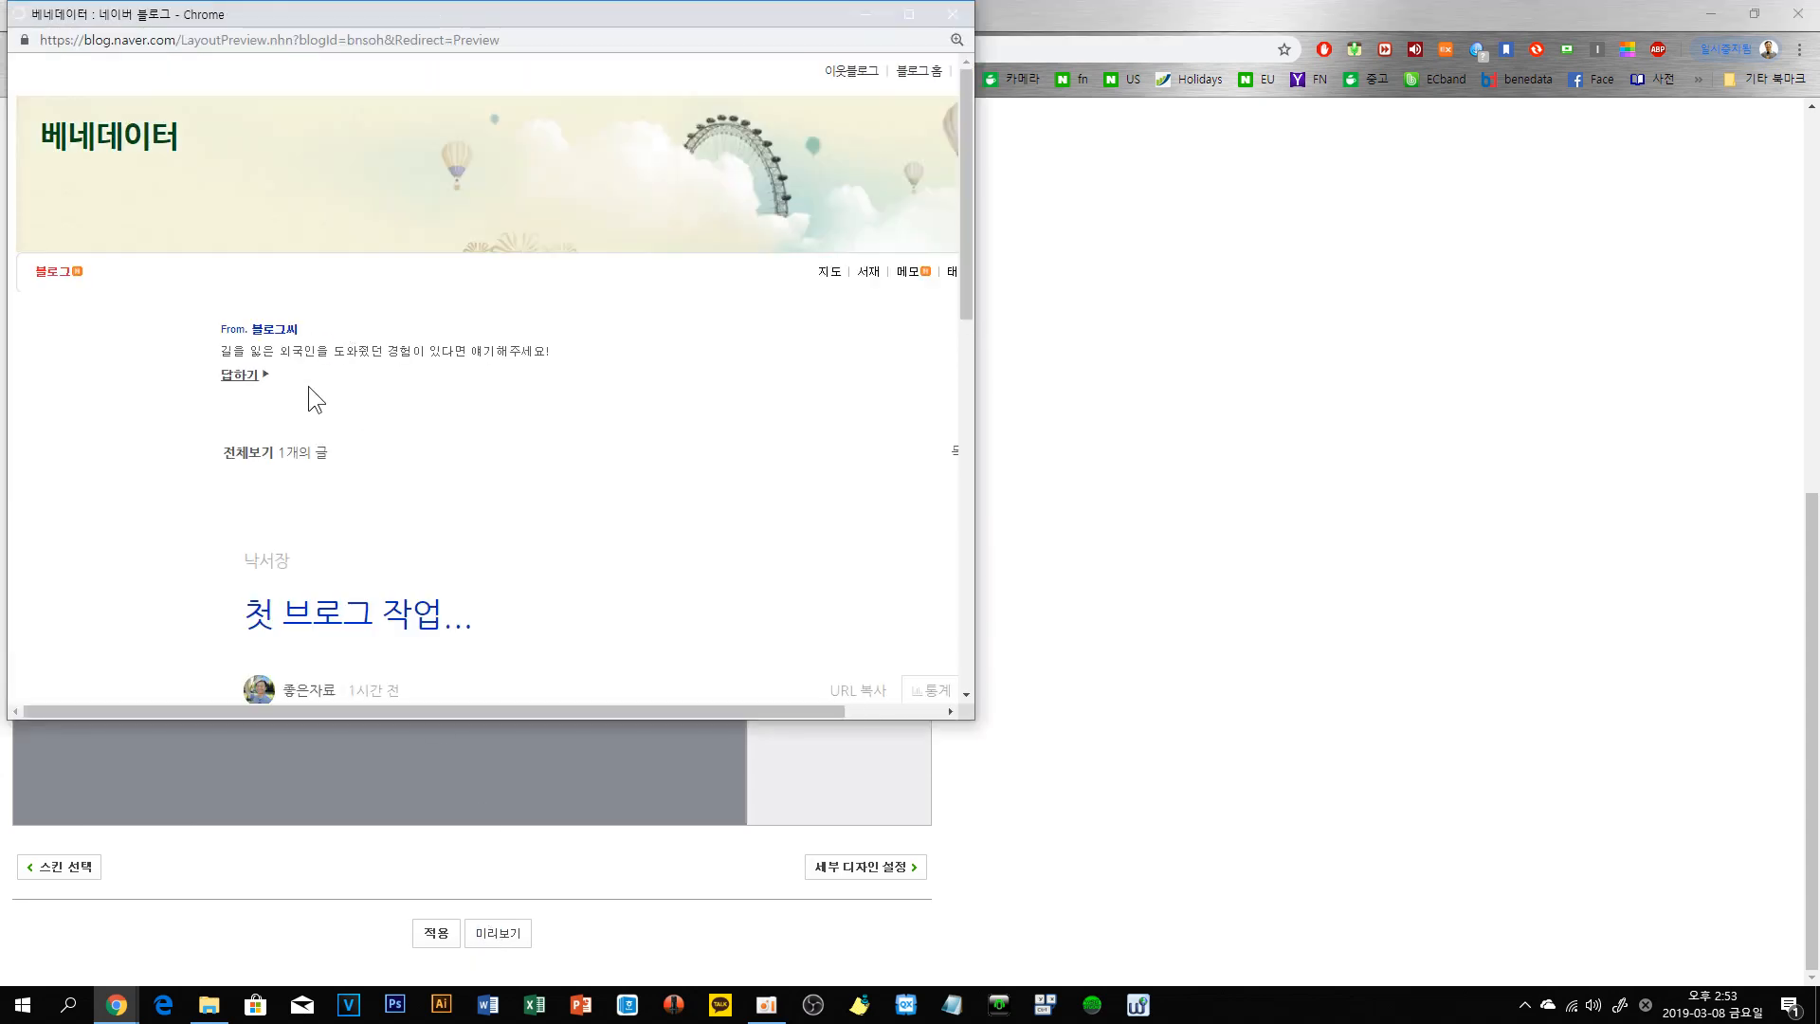
{"action": "scroll", "coordinate": [205, 407], "scroll_direction": "down", "scroll_amount": 4}
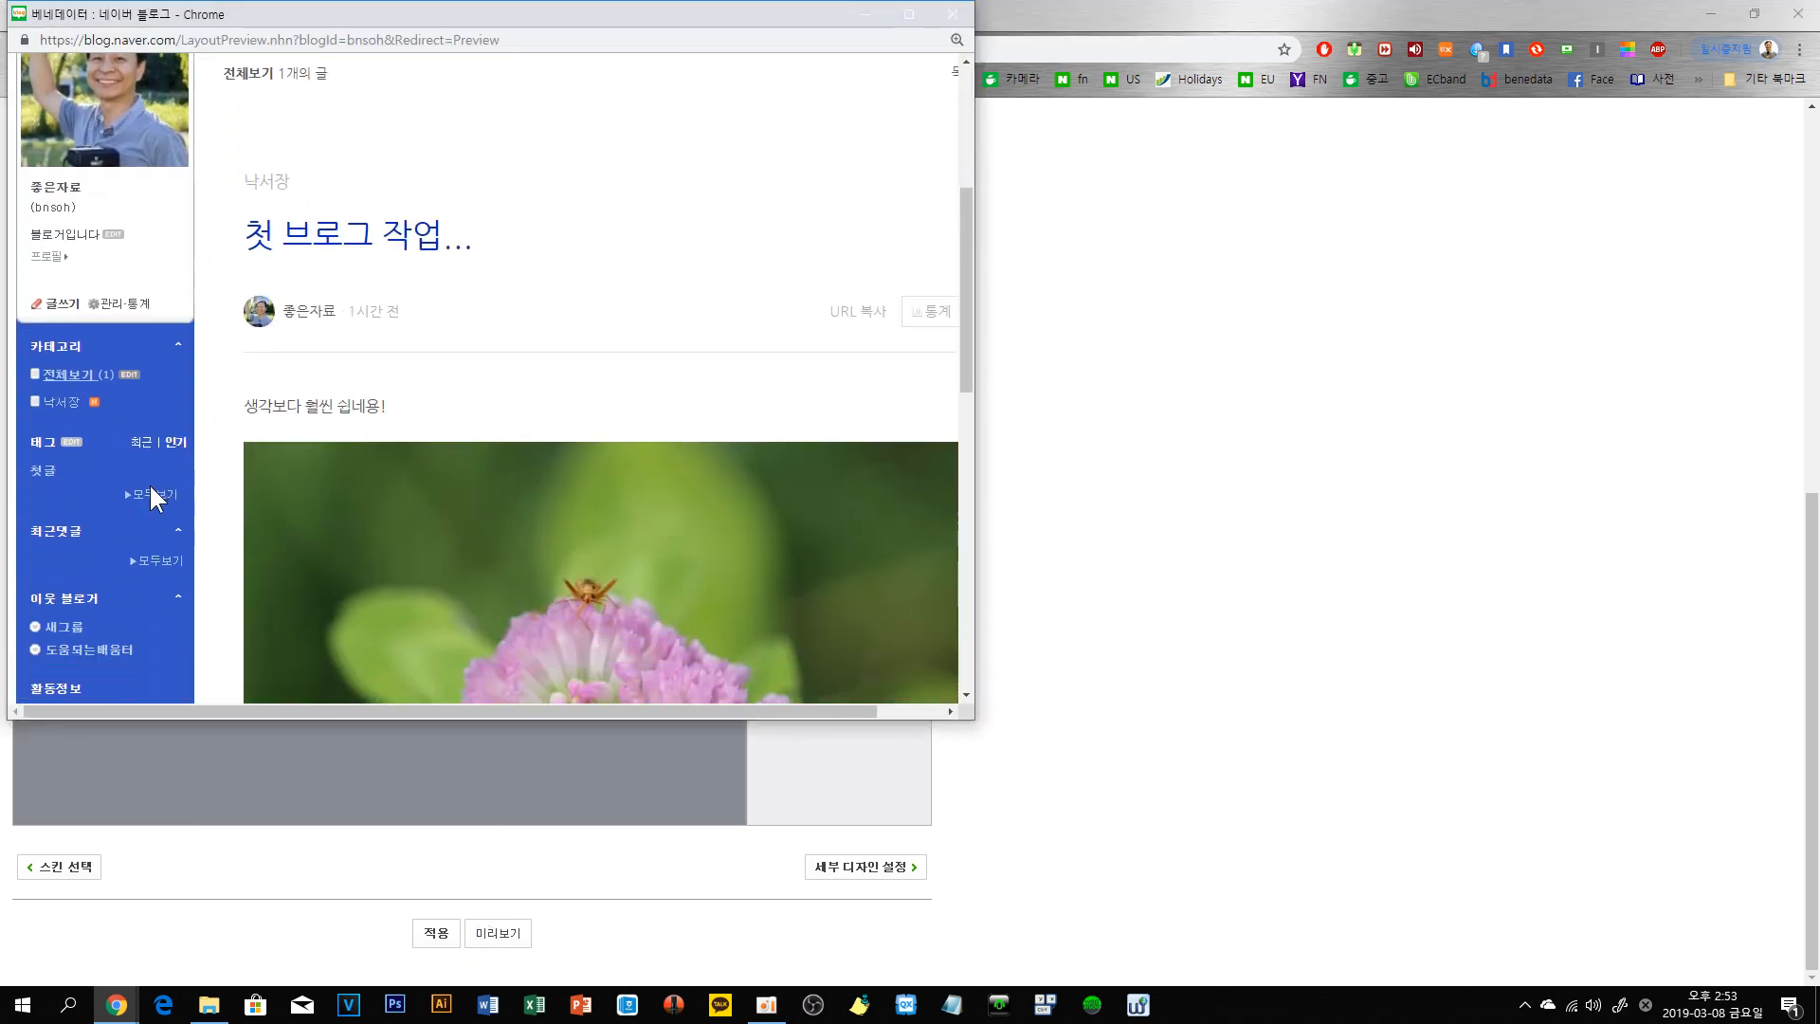
{"action": "scroll", "coordinate": [151, 487], "scroll_direction": "down", "scroll_amount": 6}
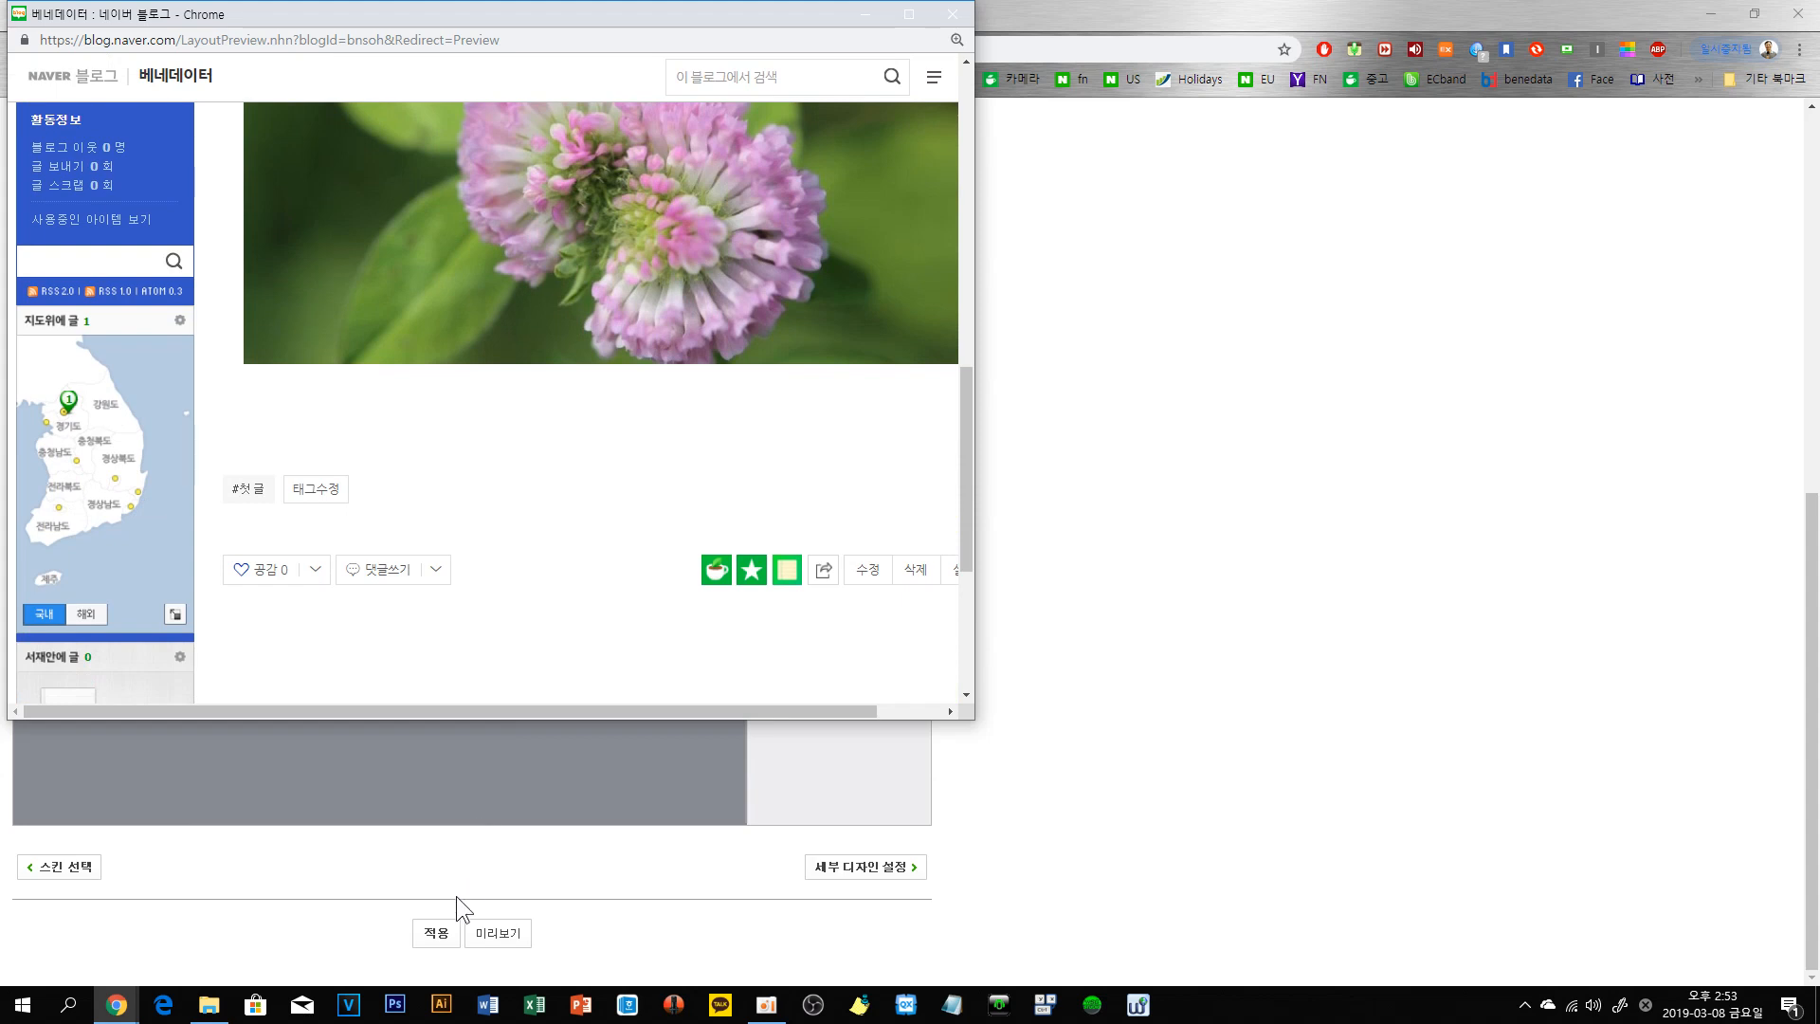
- Apply the sidebar layout to the blog and check the whole blog page
{"action": "left_click", "coordinate": [434, 934]}
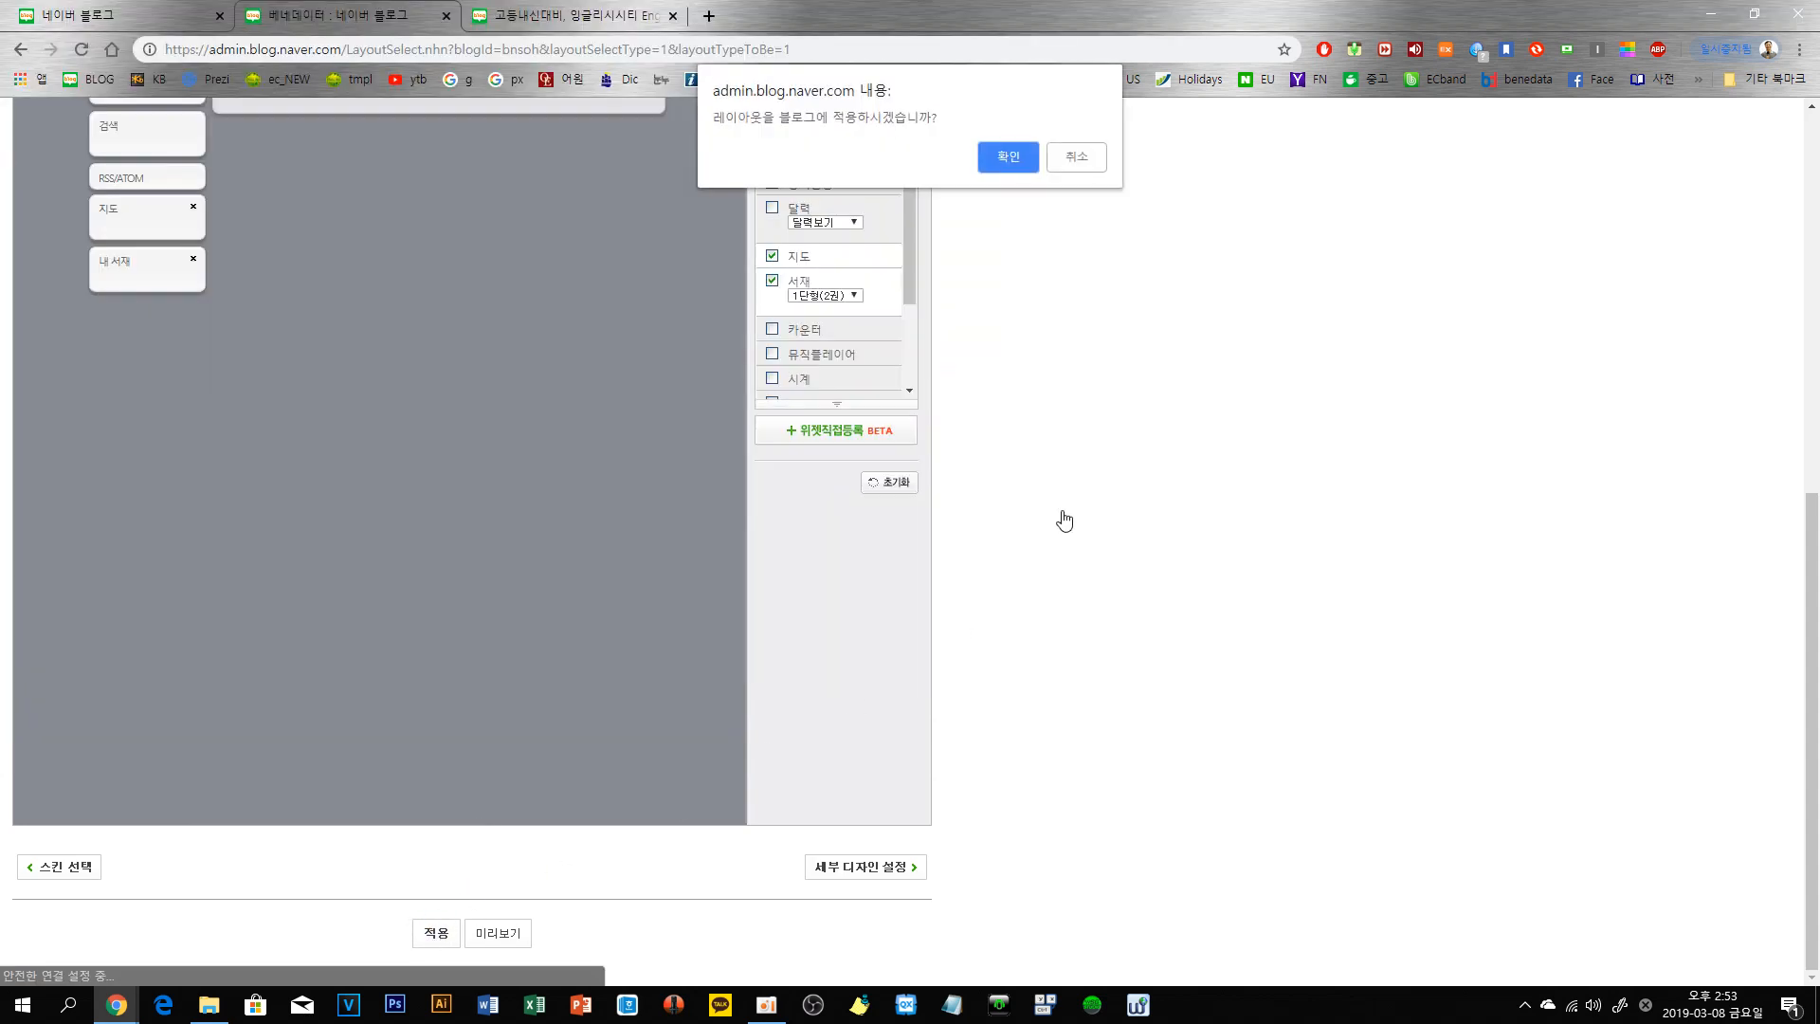
{"action": "left_click", "coordinate": [1008, 156]}
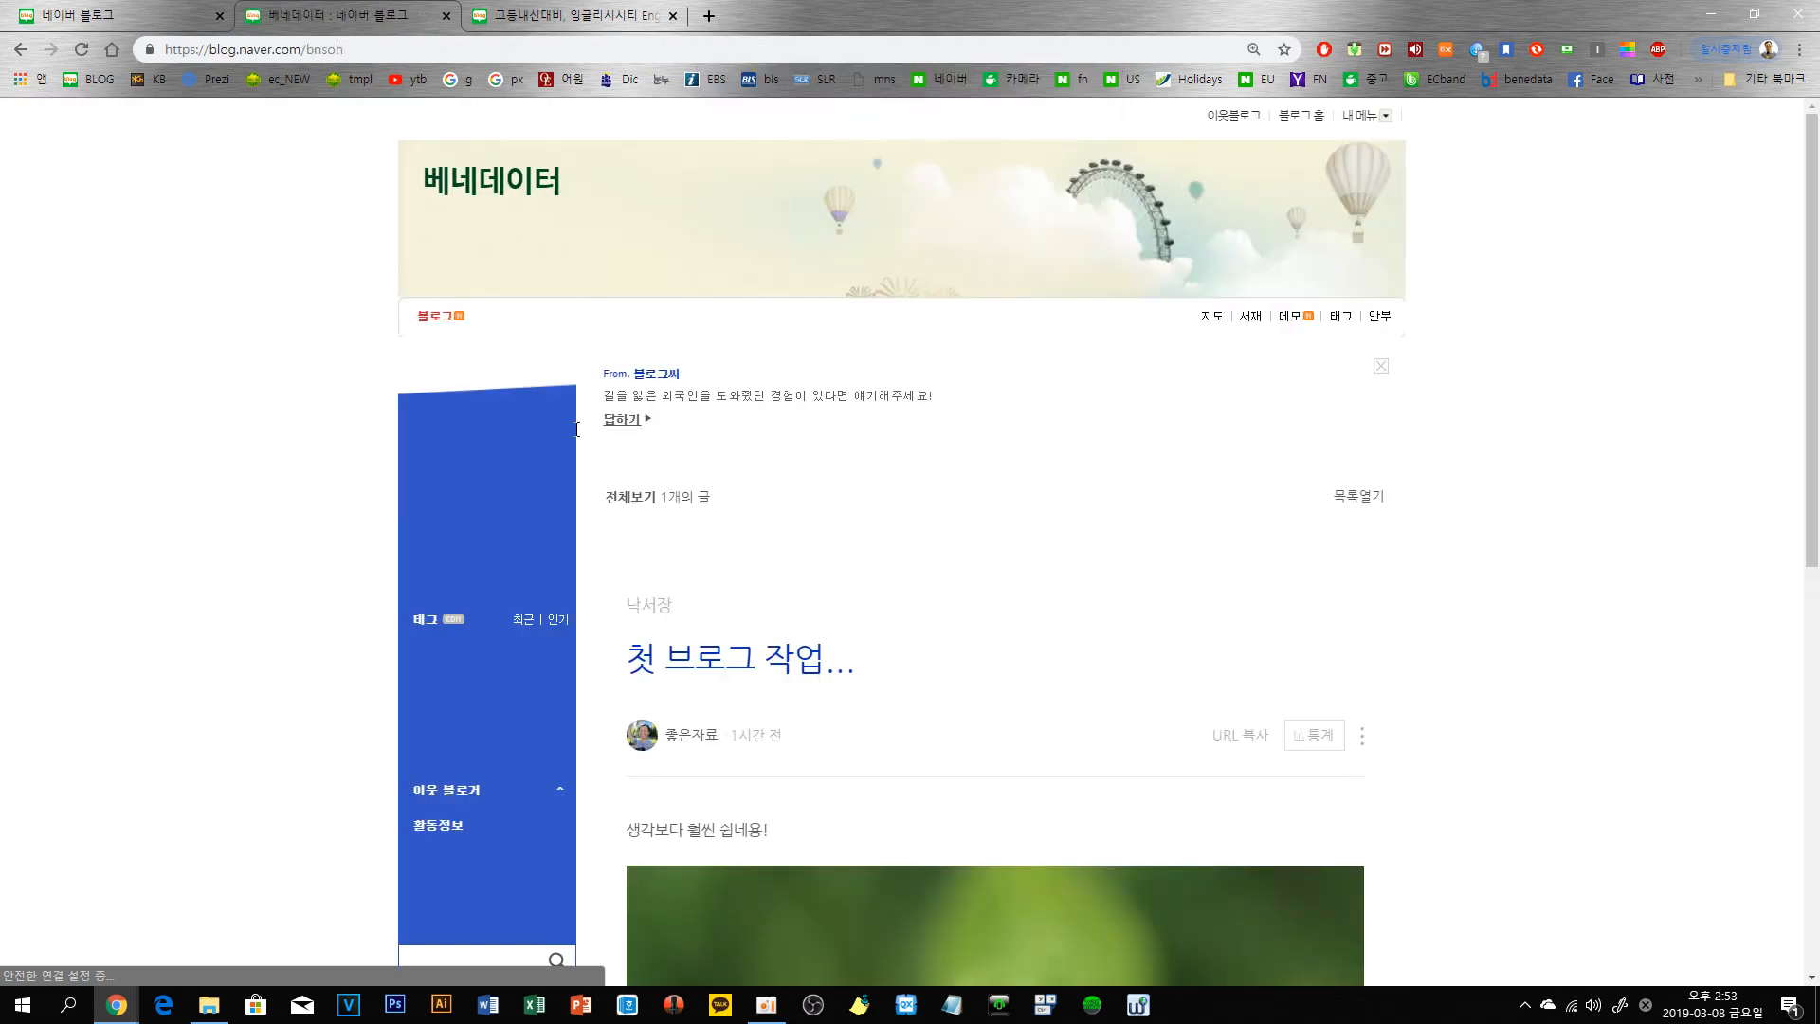
{"action": "scroll", "coordinate": [1479, 357], "scroll_direction": "down", "scroll_amount": 10}
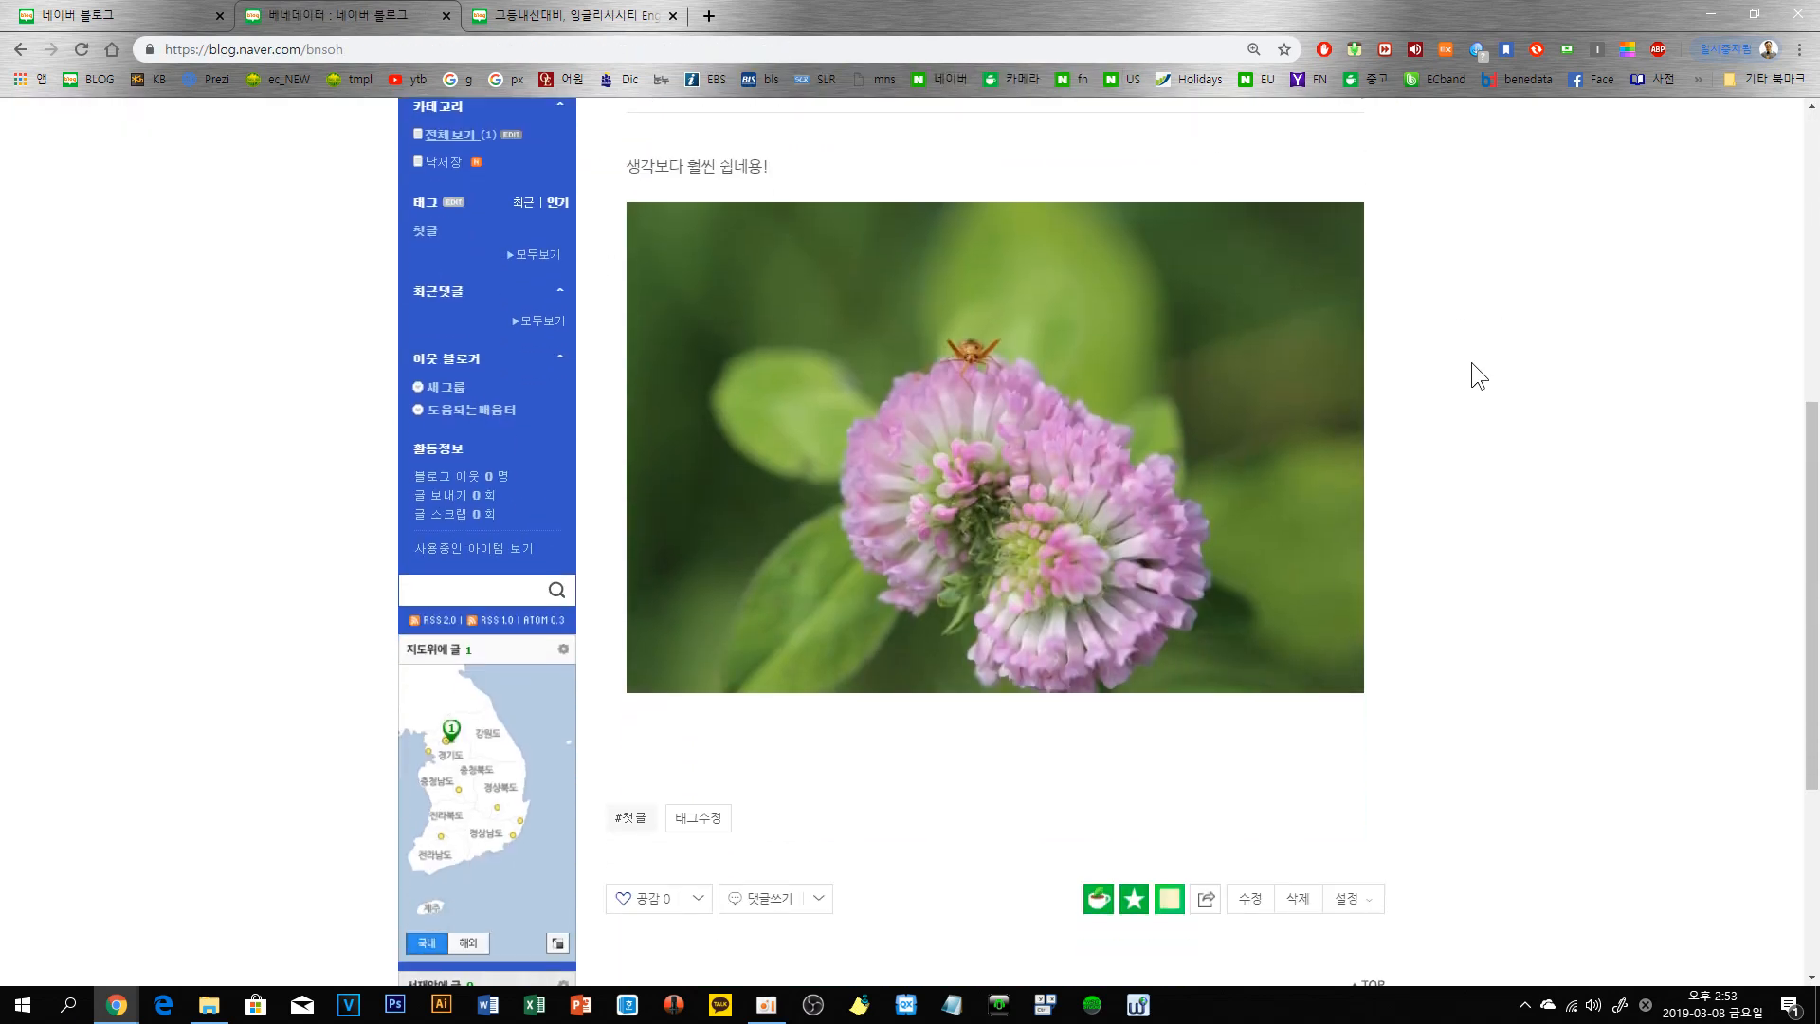
{"action": "scroll", "coordinate": [1472, 362], "scroll_direction": "up", "scroll_amount": 5}
{"action": "scroll", "coordinate": [1477, 355], "scroll_direction": "up", "scroll_amount": 6}
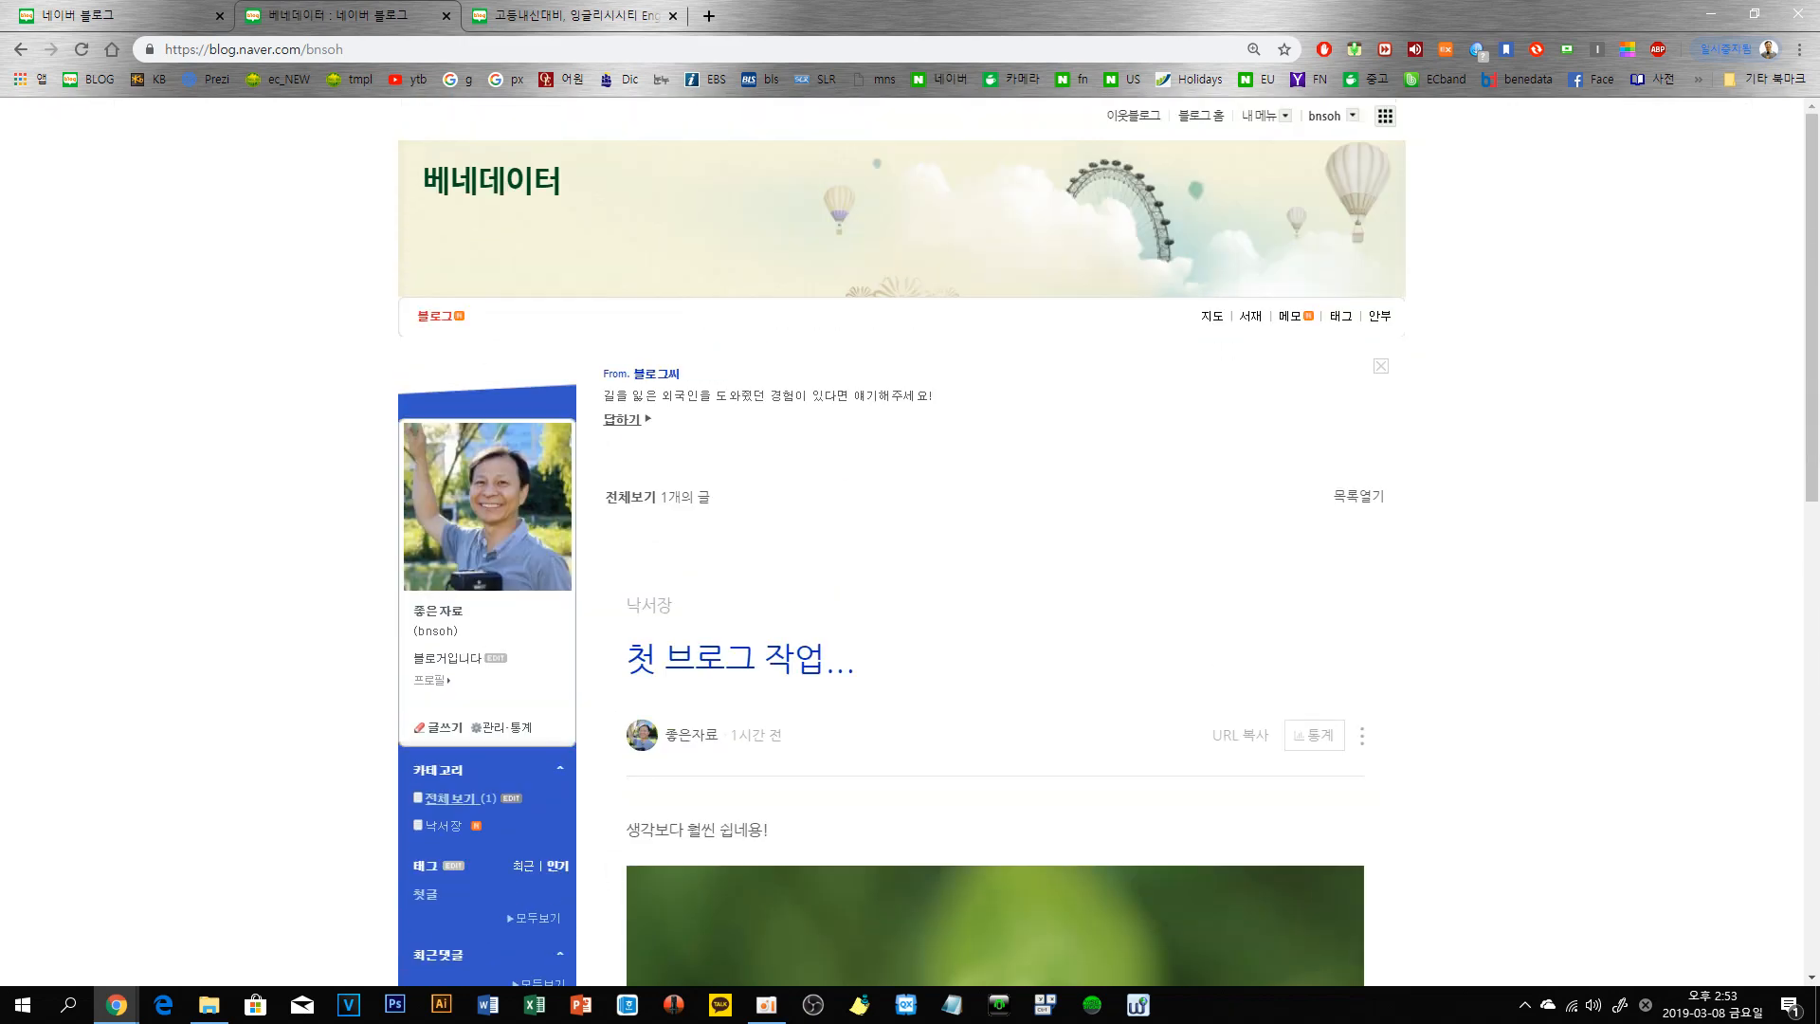